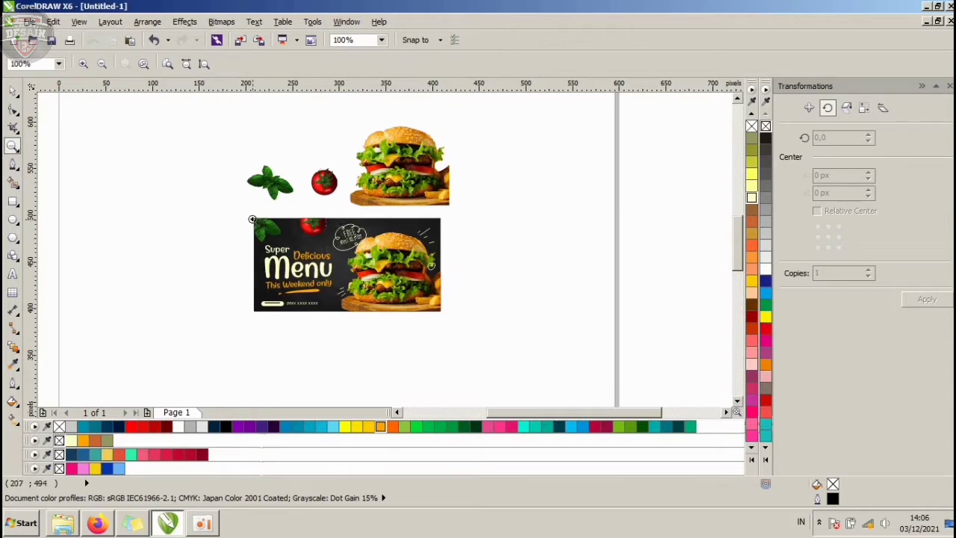
# - Examine the finished burger menu banner and the separate basil, tomato and burger images above it
pyautogui.moveTo(251, 216); pyautogui.dragTo(441, 313)
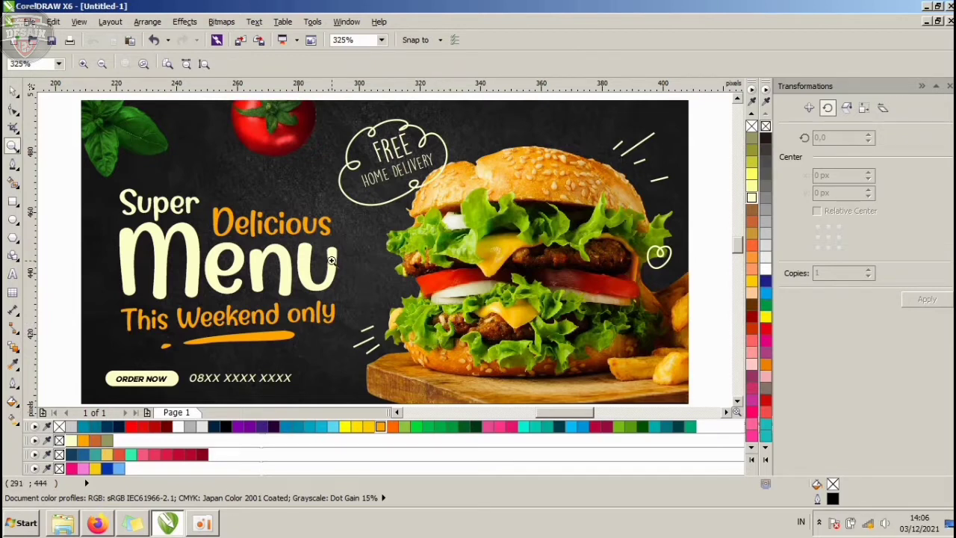
pyautogui.click(13, 91)
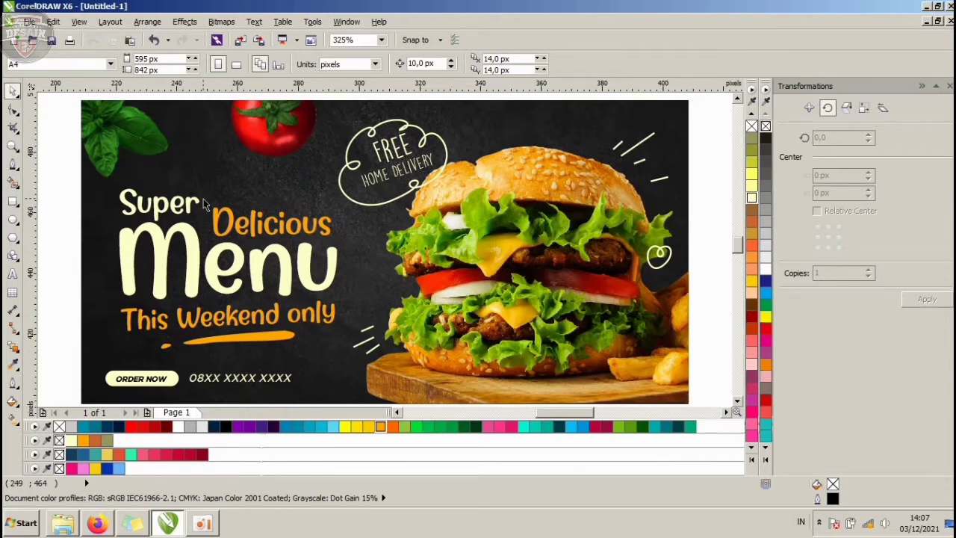
pyautogui.click(153, 142)
pyautogui.scroll(-3, 121, 118)
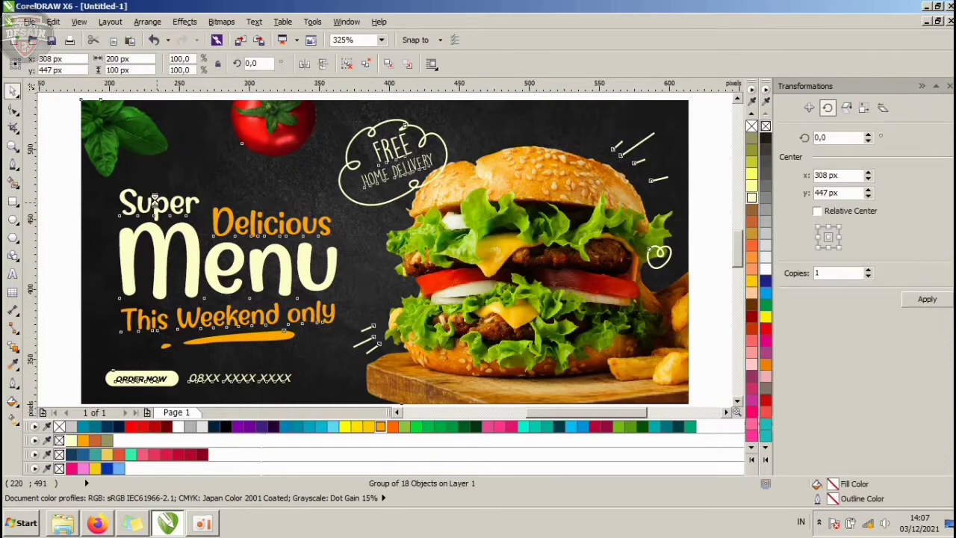
pyautogui.click(174, 113)
pyautogui.click(216, 115)
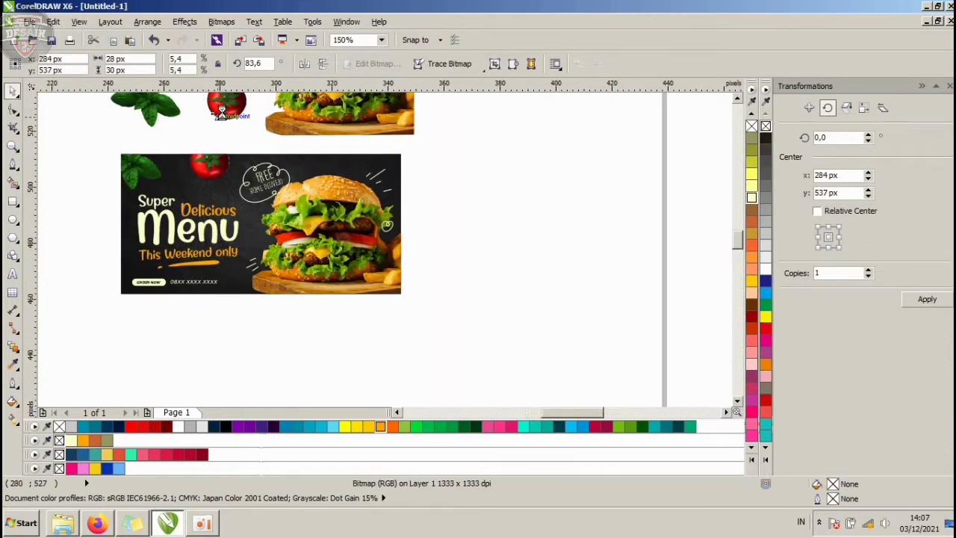
pyautogui.scroll(3, 217, 119)
pyautogui.scroll(-1, 217, 131)
pyautogui.click(333, 133)
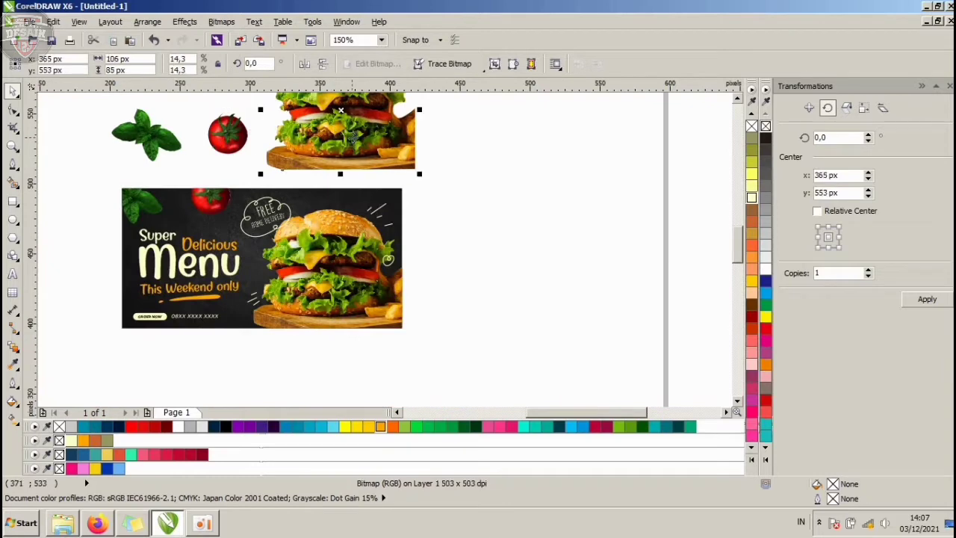
pyautogui.scroll(2, 340, 133)
pyautogui.scroll(-2, 343, 133)
pyautogui.scroll(2, 351, 132)
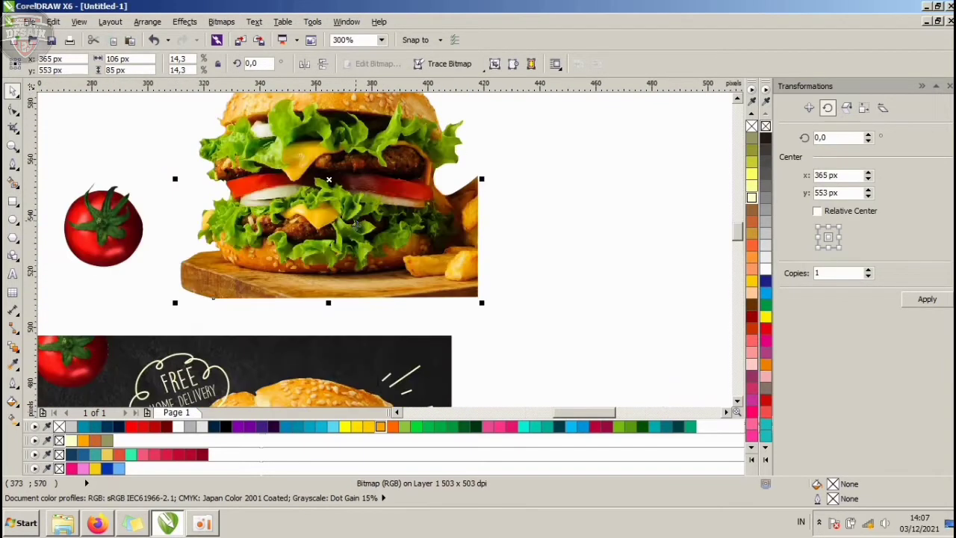
pyautogui.scroll(-3, 357, 225)
pyautogui.click(396, 251)
pyautogui.scroll(2, 354, 287)
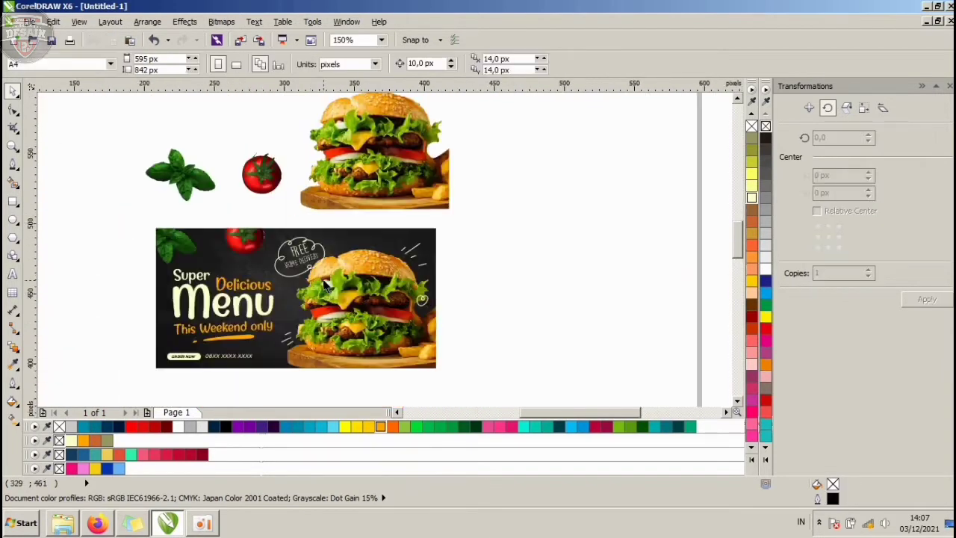
pyautogui.click(354, 287)
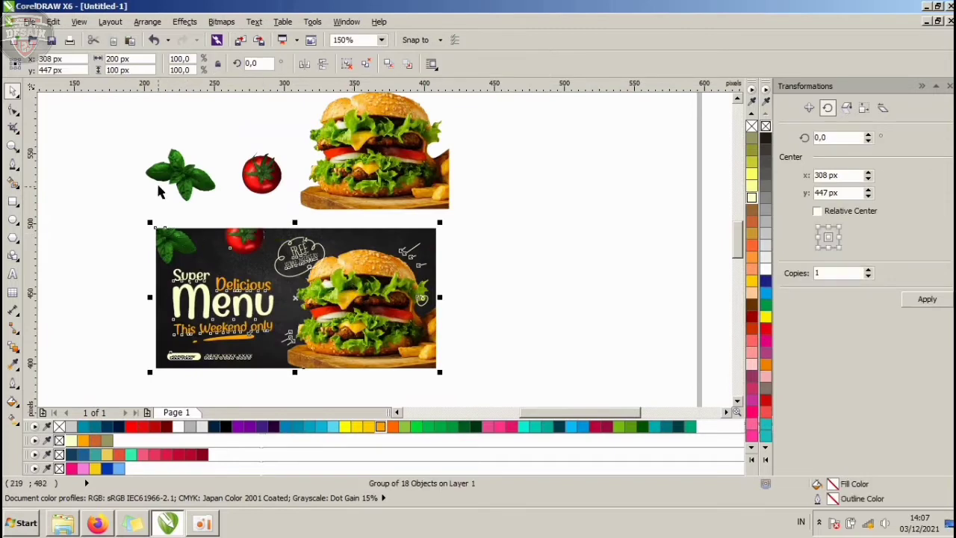
pyautogui.click(464, 204)
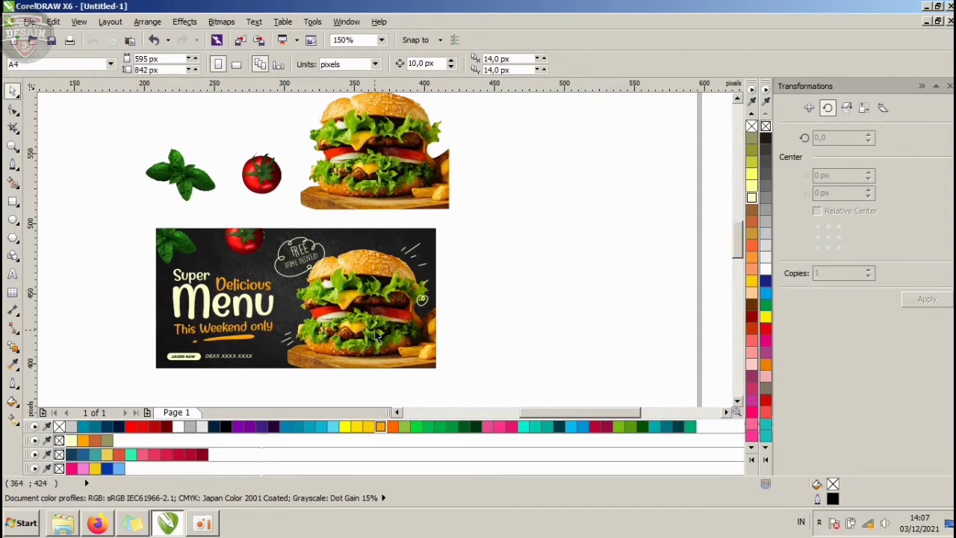
pyautogui.click(373, 262)
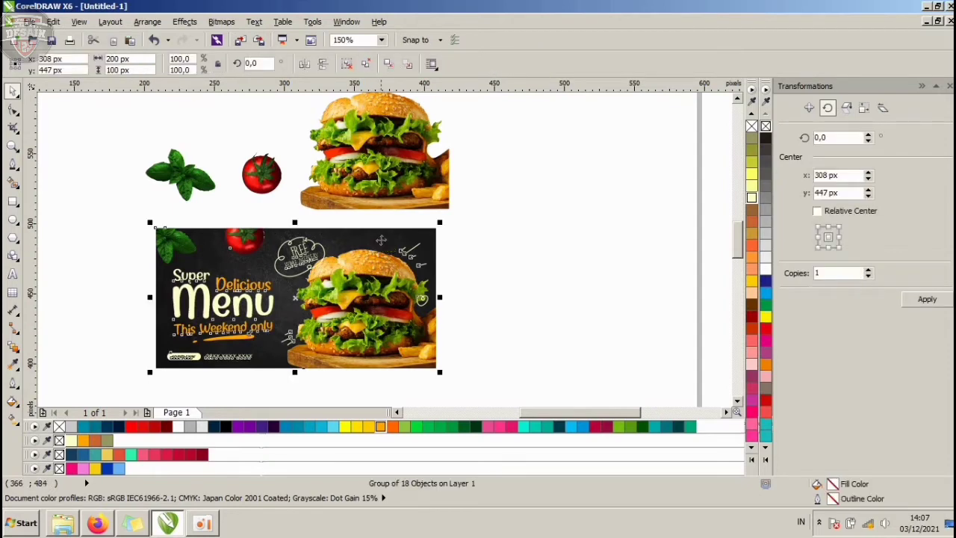
pyautogui.click(251, 216)
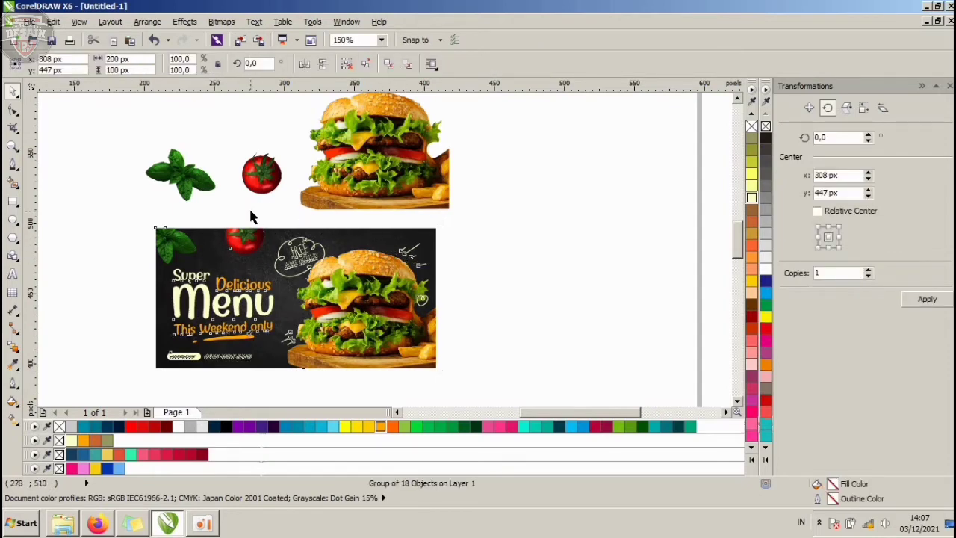
pyautogui.click(302, 261)
pyautogui.click(460, 235)
pyautogui.click(373, 242)
pyautogui.click(468, 252)
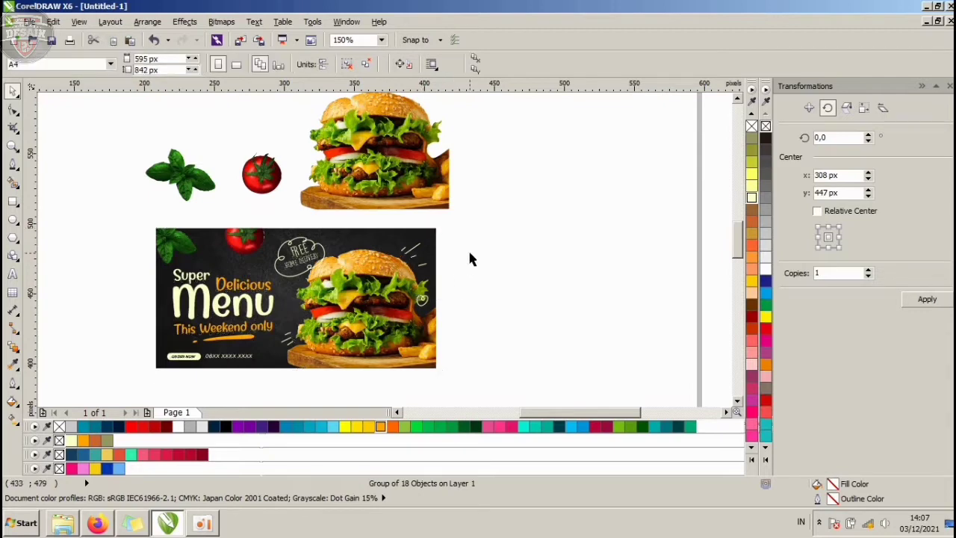
pyautogui.click(433, 261)
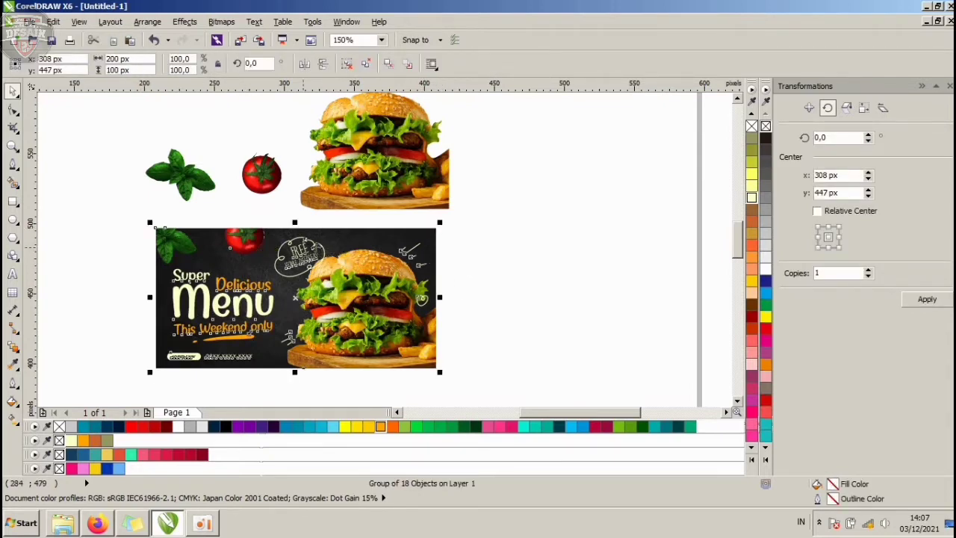
pyautogui.click(482, 251)
pyautogui.click(213, 286)
pyautogui.click(42, 209)
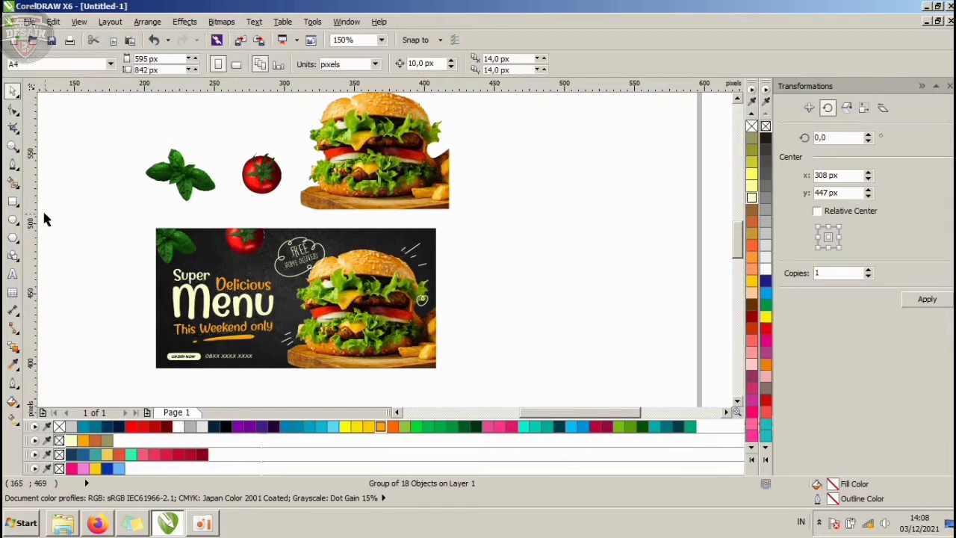
# - Draw a 200 x 100 px rectangle over the finished banner and move it into the empty space beside the banner
pyautogui.click(13, 201)
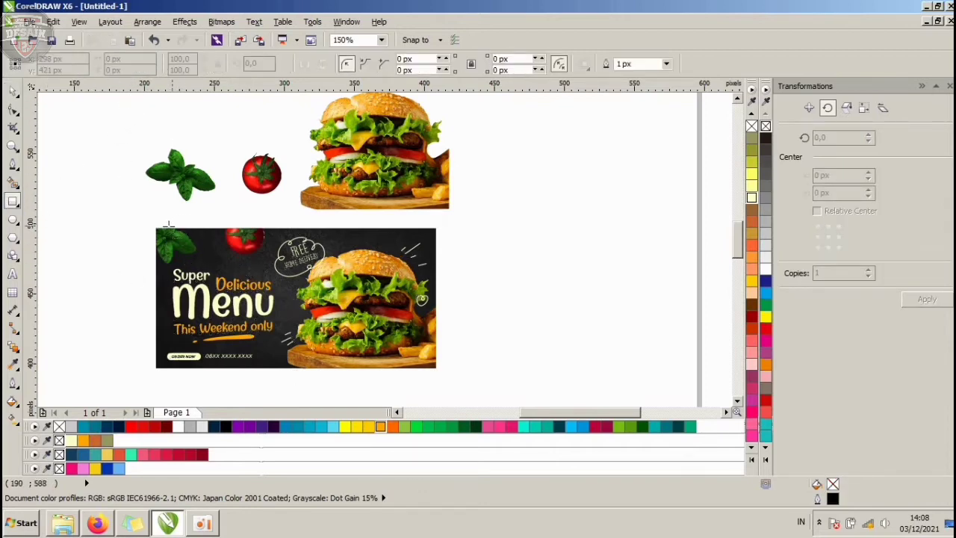
pyautogui.moveTo(155, 228); pyautogui.dragTo(437, 368)
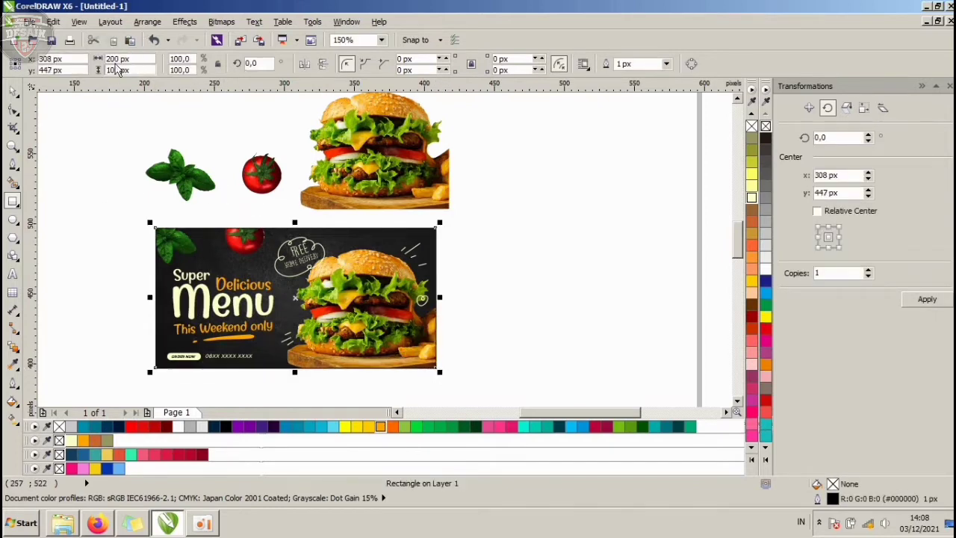
pyautogui.click(15, 91)
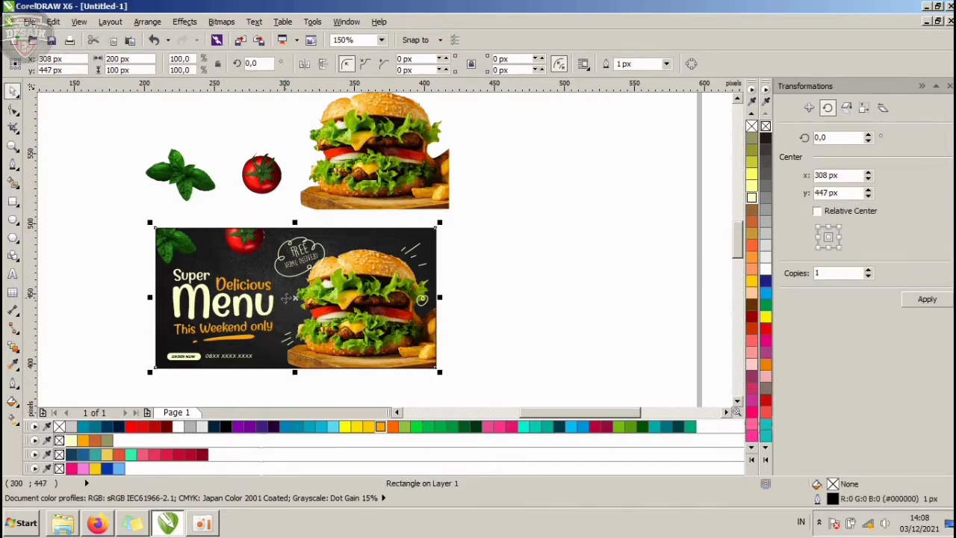
pyautogui.moveTo(306, 299); pyautogui.dragTo(614, 288)
pyautogui.click(546, 177)
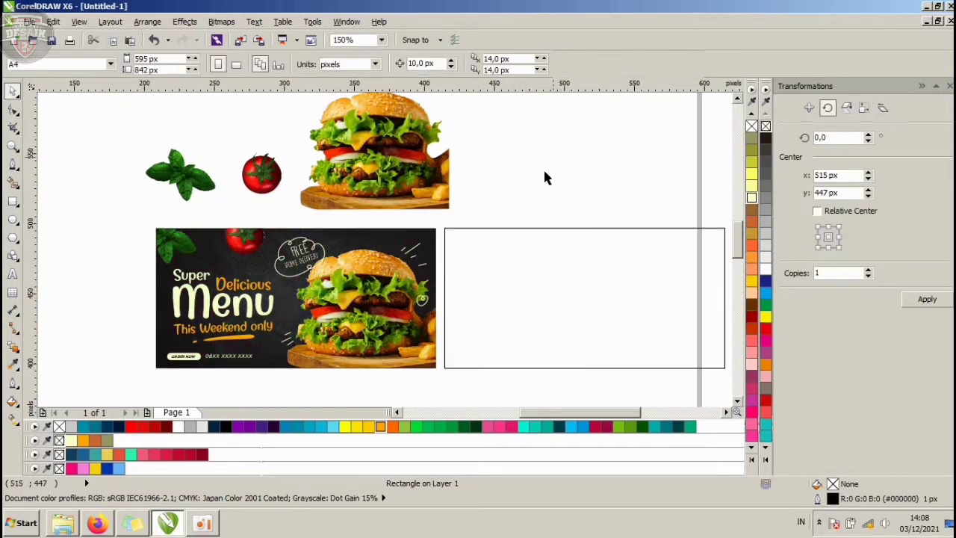
# - Ungroup the finished burger banner into its separate objects
pyautogui.scroll(-2, 446, 247)
pyautogui.scroll(4, 498, 185)
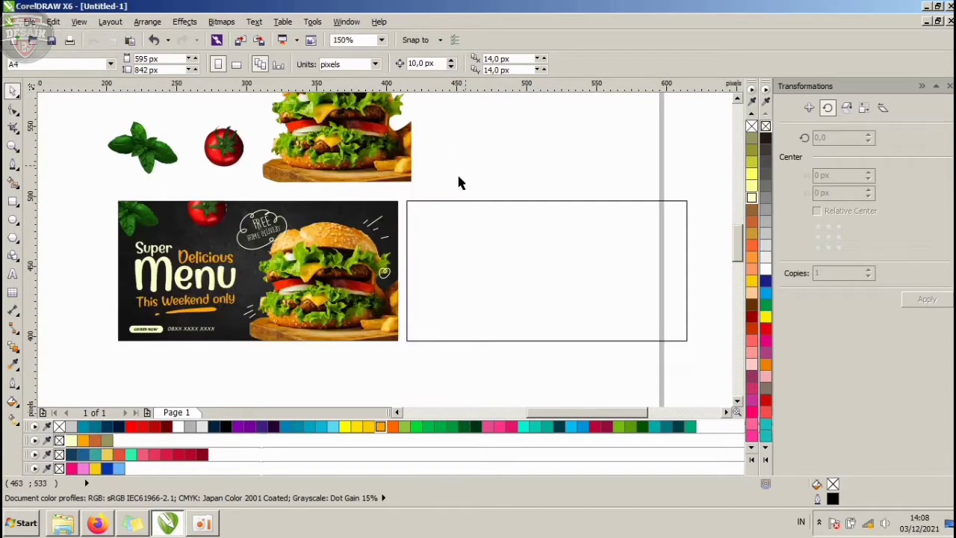
pyautogui.click(313, 233)
pyautogui.scroll(-2, 403, 179)
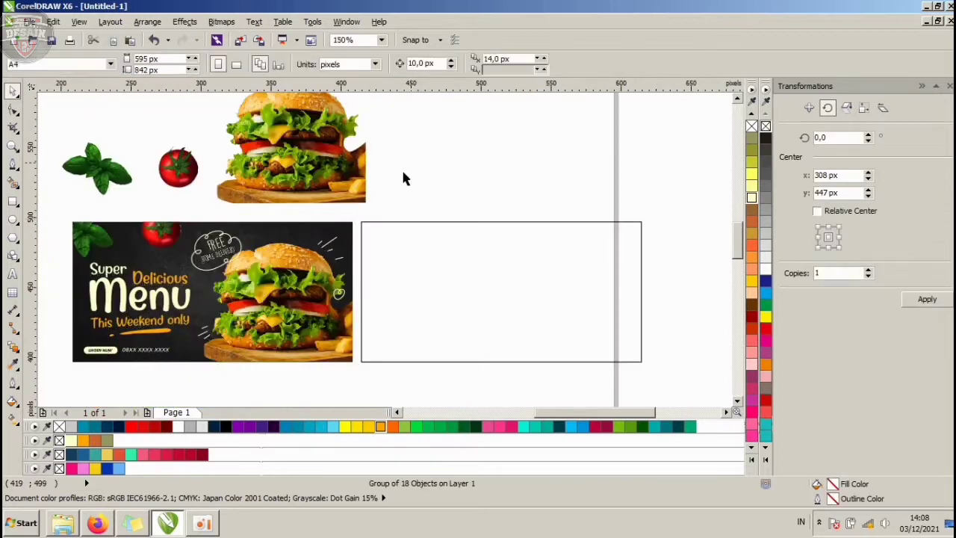
pyautogui.hotkey('ctrl', 'u')
pyautogui.click(426, 182)
# - Copy the dark chalkboard texture from inside the banner's PowerClip frame and leave the frame's contents
pyautogui.doubleClick(301, 227)
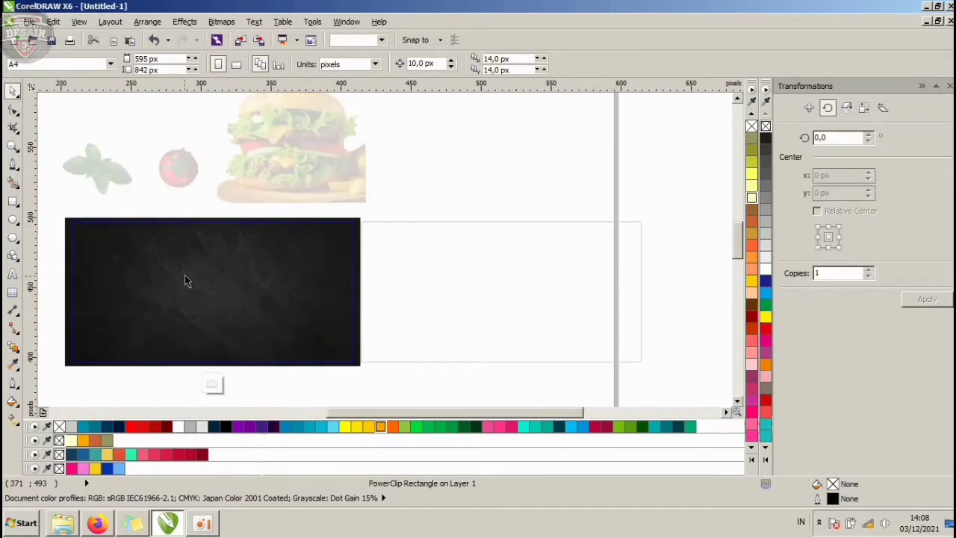
pyautogui.scroll(2, 207, 275)
pyautogui.scroll(-2, 216, 254)
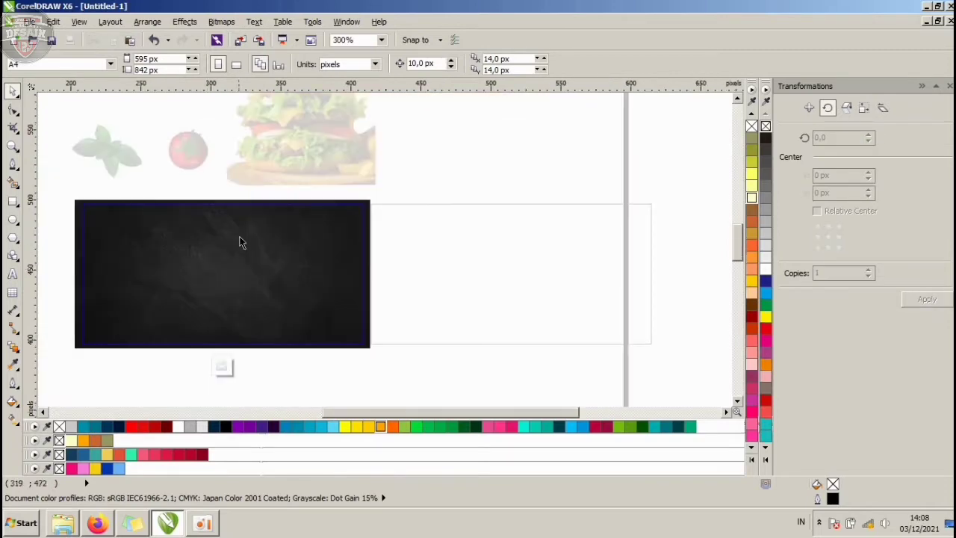
pyautogui.click(239, 236)
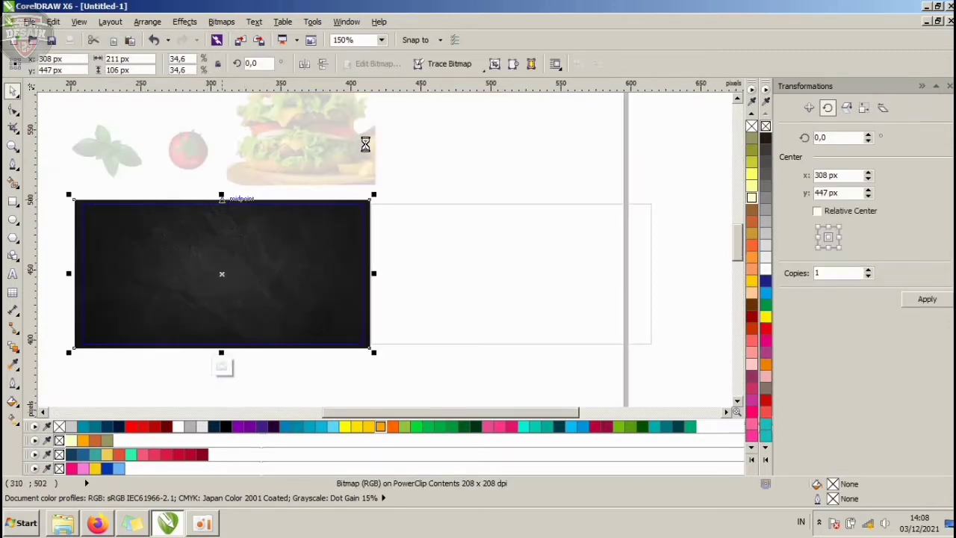
pyautogui.keyDown('ctrl'); pyautogui.click(309, 158); pyautogui.keyUp('ctrl')
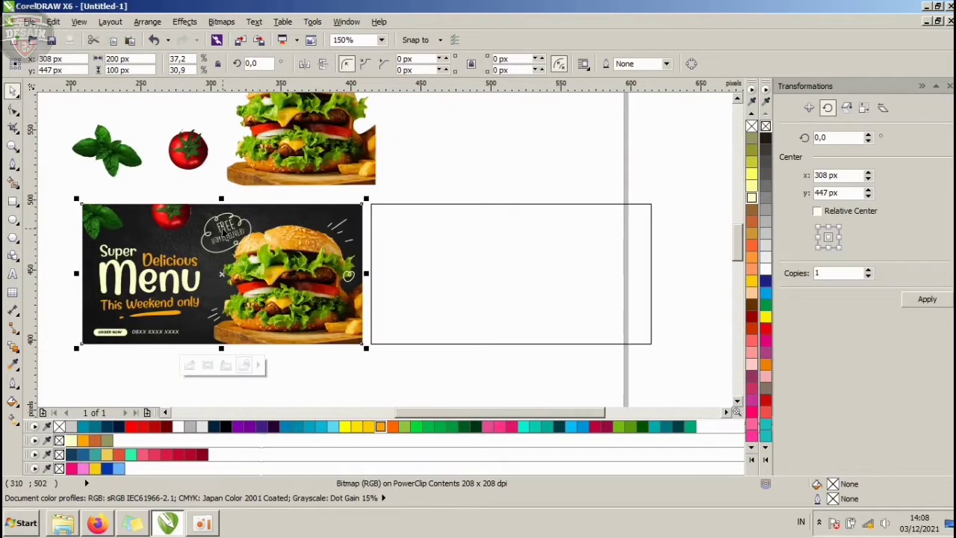
pyautogui.click(428, 158)
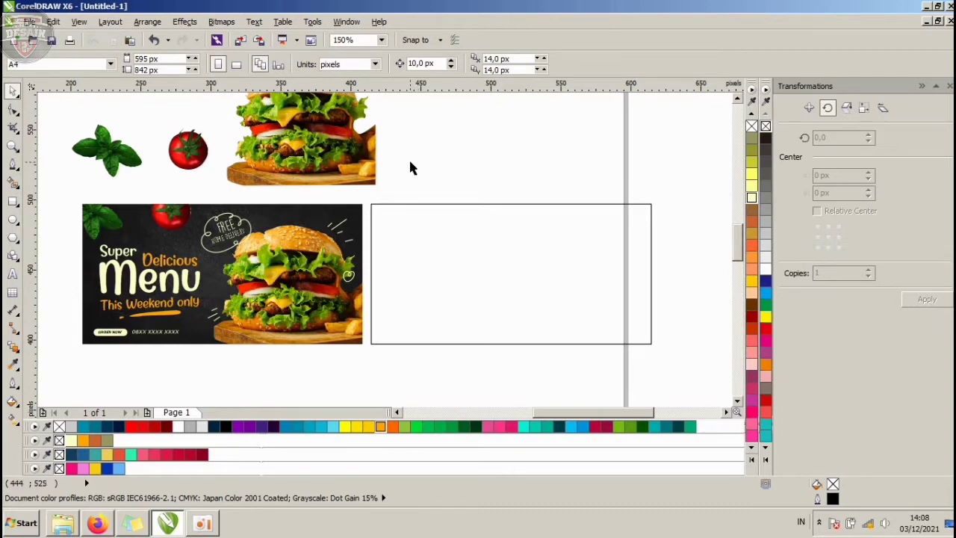
# - Paste the chalkboard texture onto the page and move it above the empty rectangle
pyautogui.hotkey('ctrl', 'v')
pyautogui.moveTo(152, 284); pyautogui.dragTo(501, 131)
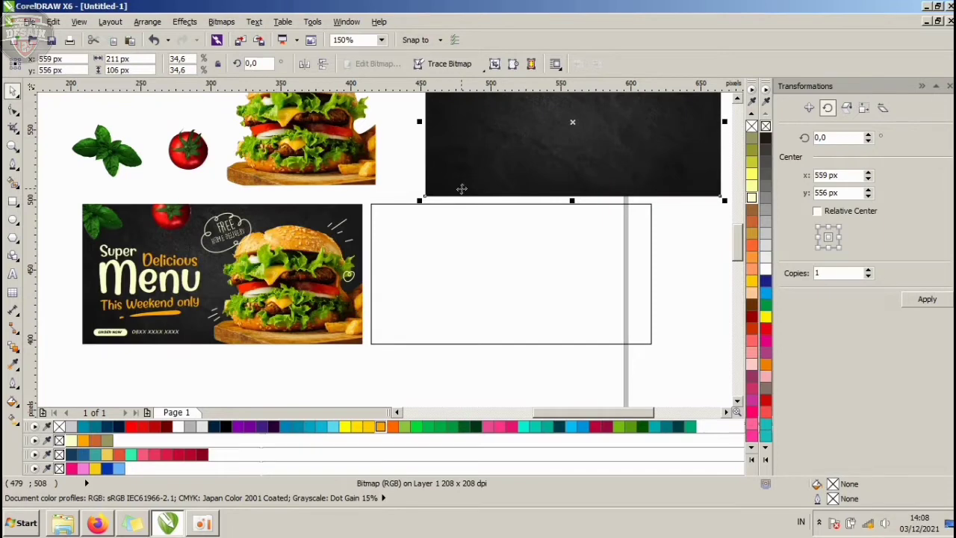
pyautogui.click(450, 242)
pyautogui.click(454, 191)
pyautogui.click(397, 147)
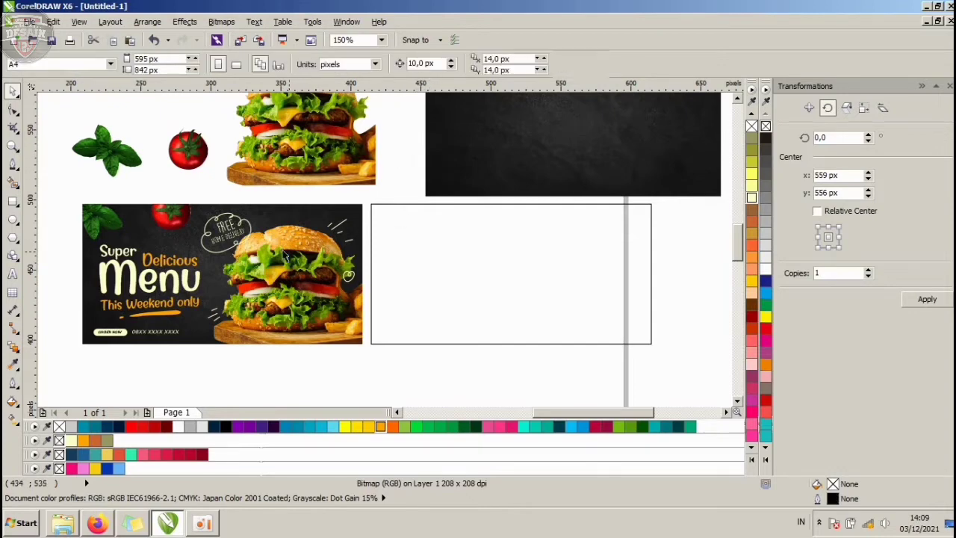
pyautogui.click(286, 283)
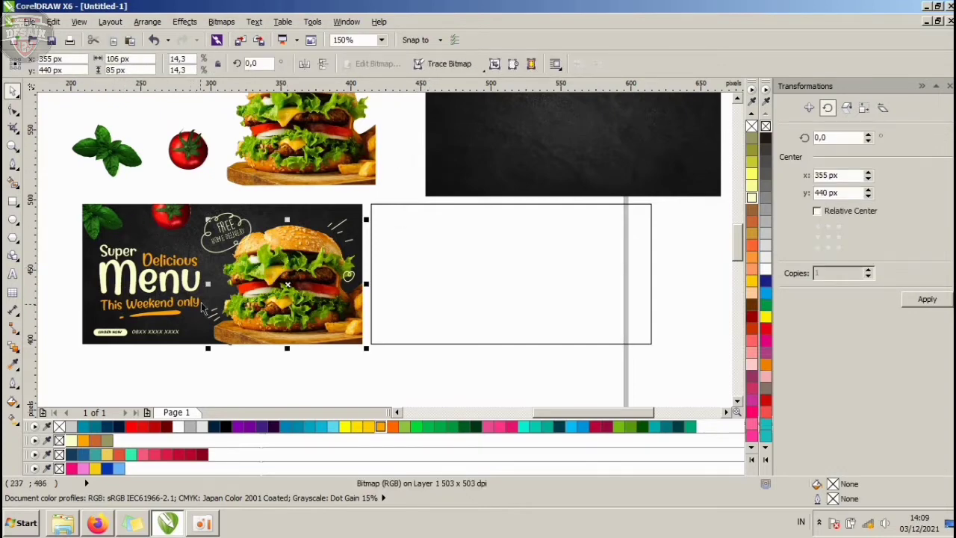
pyautogui.click(389, 179)
pyautogui.click(482, 179)
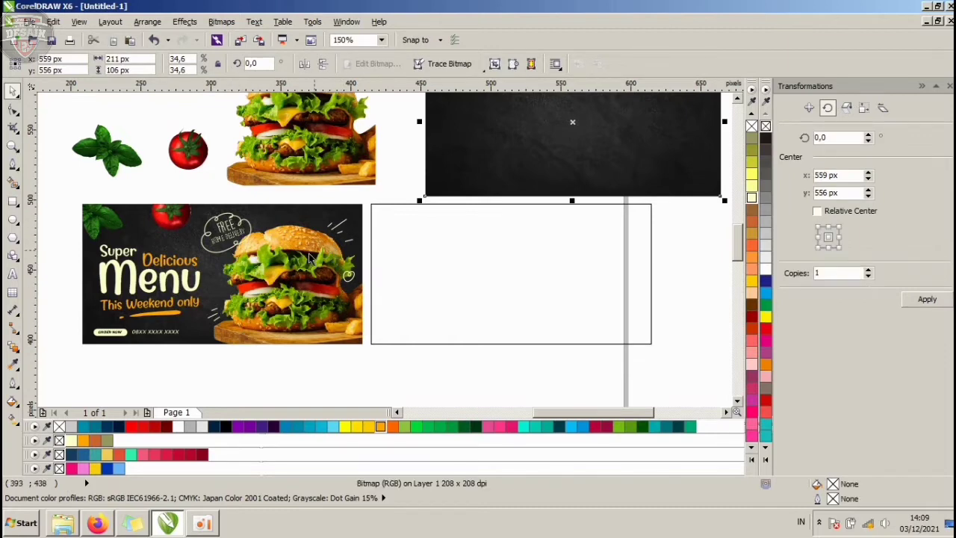
pyautogui.click(448, 183)
pyautogui.click(404, 173)
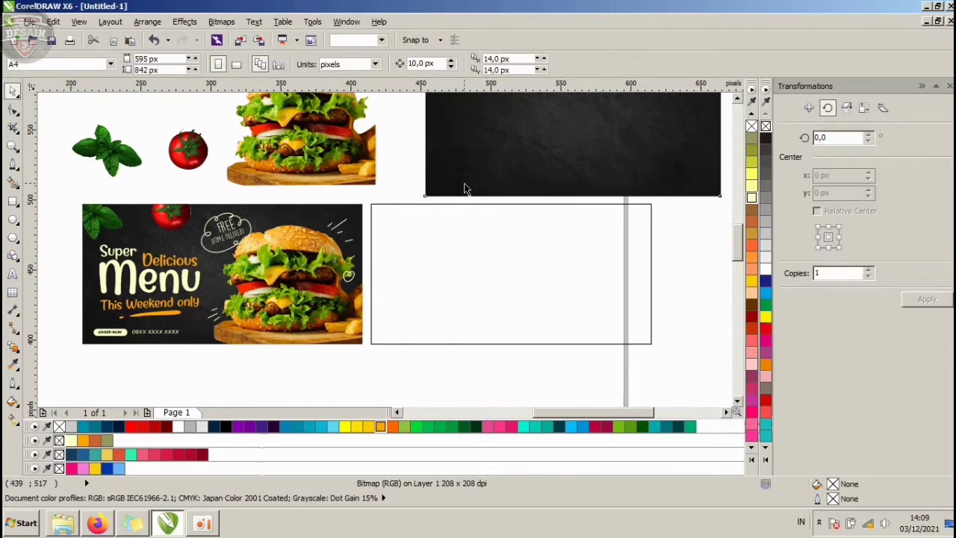
# - Move the chalkboard texture directly below the empty rectangle, nearly aligned with its left edge
pyautogui.click(480, 153)
pyautogui.moveTo(481, 153); pyautogui.dragTo(522, 380)
pyautogui.press('F3')
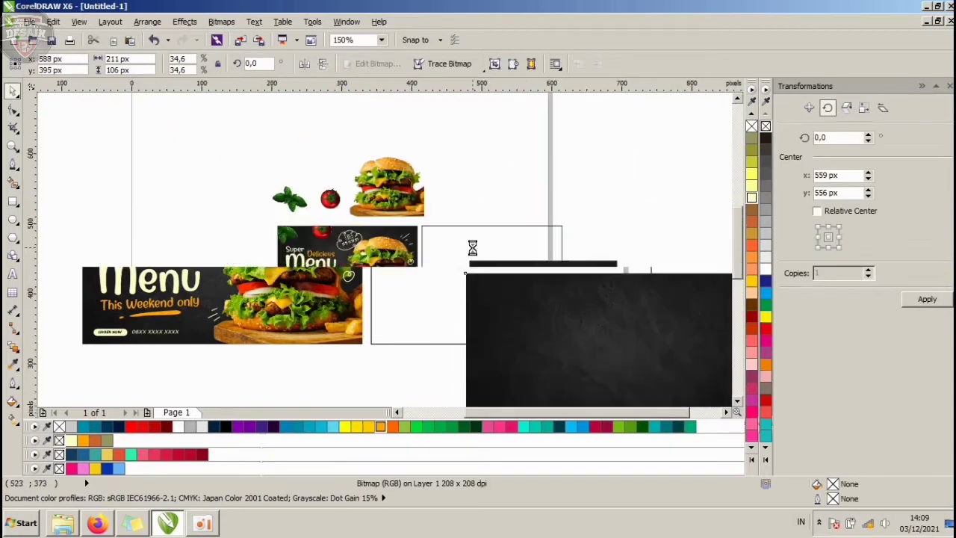
pyautogui.scroll(2, 553, 281)
pyautogui.moveTo(612, 256); pyautogui.dragTo(518, 331)
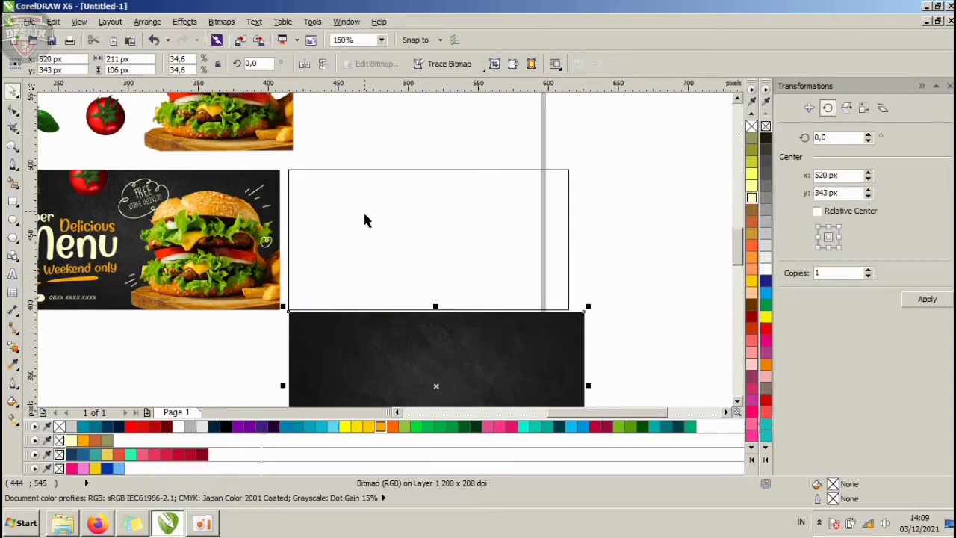
# - Place the dark chalkboard texture inside the empty 200 x 100 px rectangle as a PowerClip
pyautogui.click(379, 135)
pyautogui.click(321, 170)
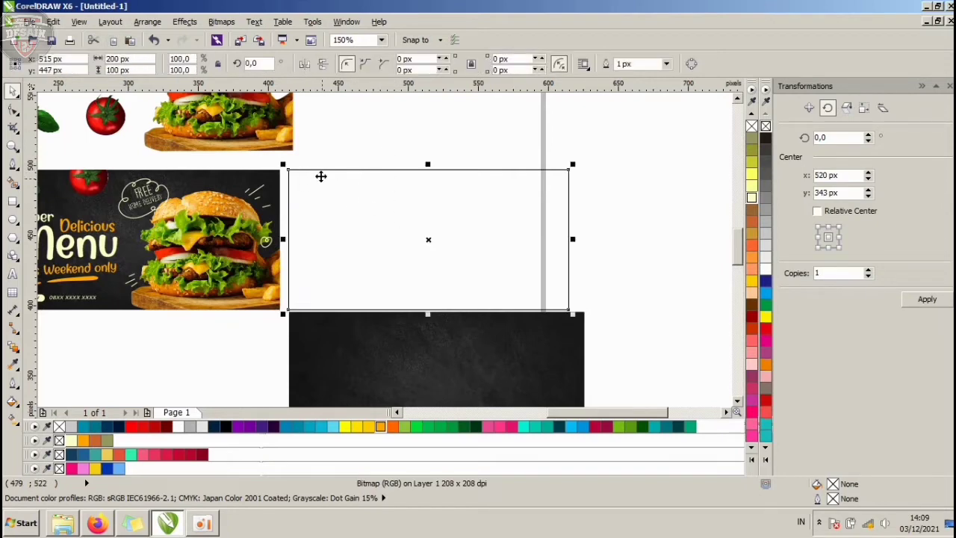
pyautogui.click(464, 147)
pyautogui.click(569, 171)
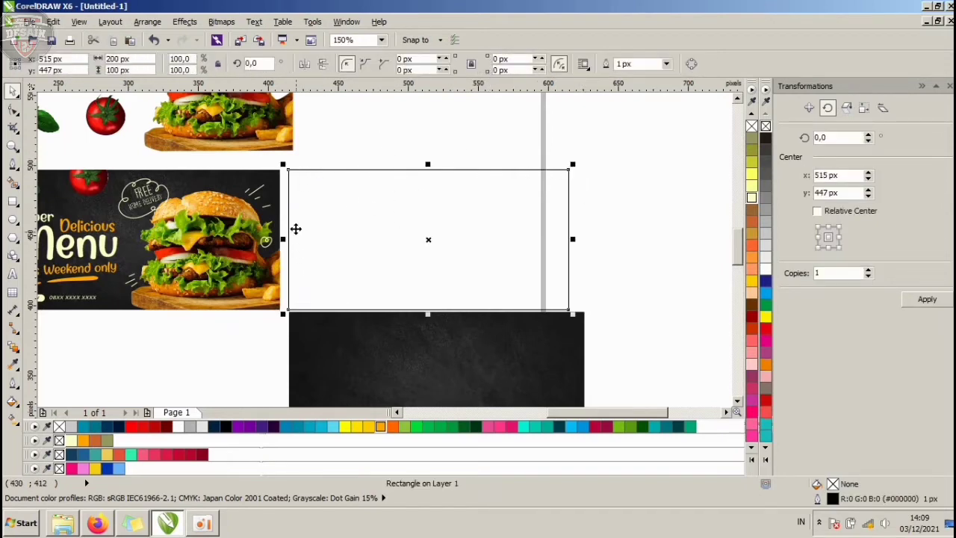
pyautogui.click(425, 341)
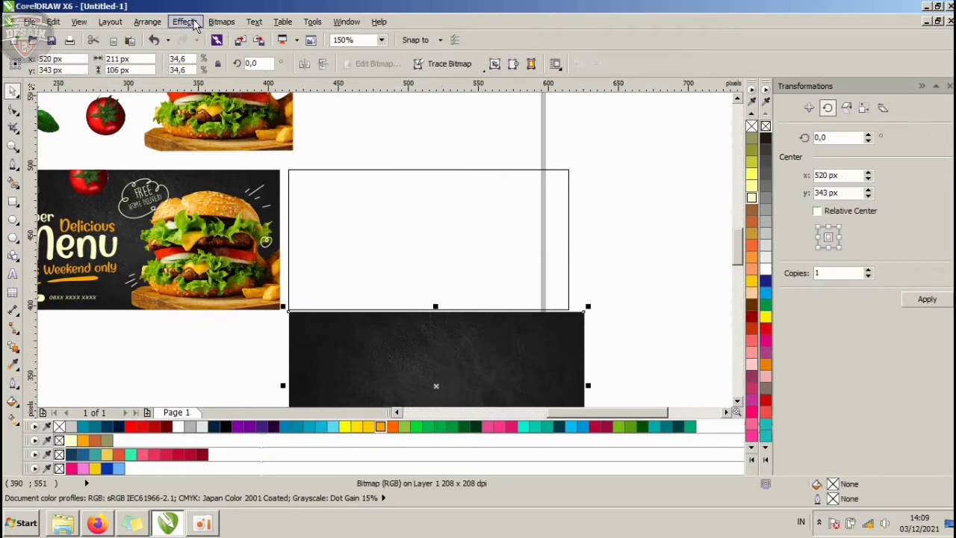
pyautogui.click(193, 23)
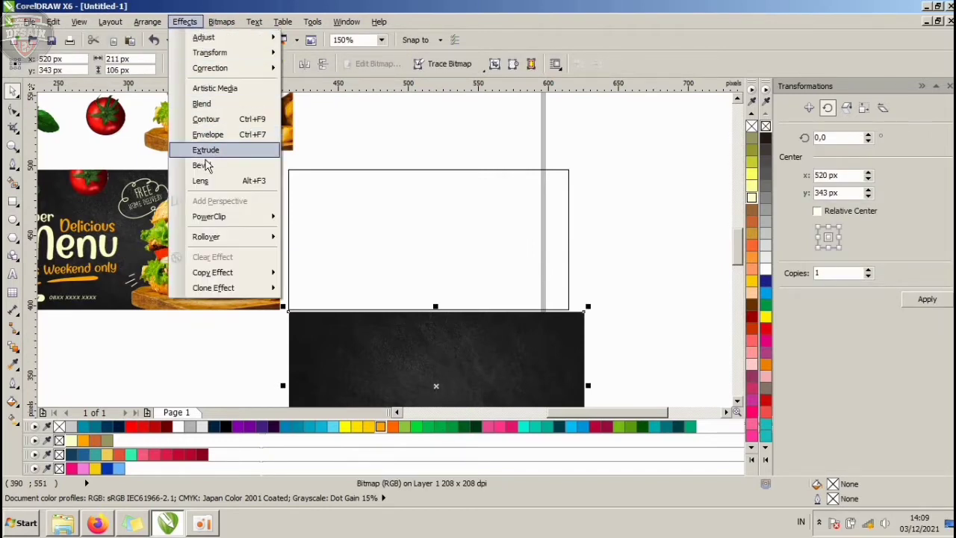
pyautogui.moveTo(207, 217)
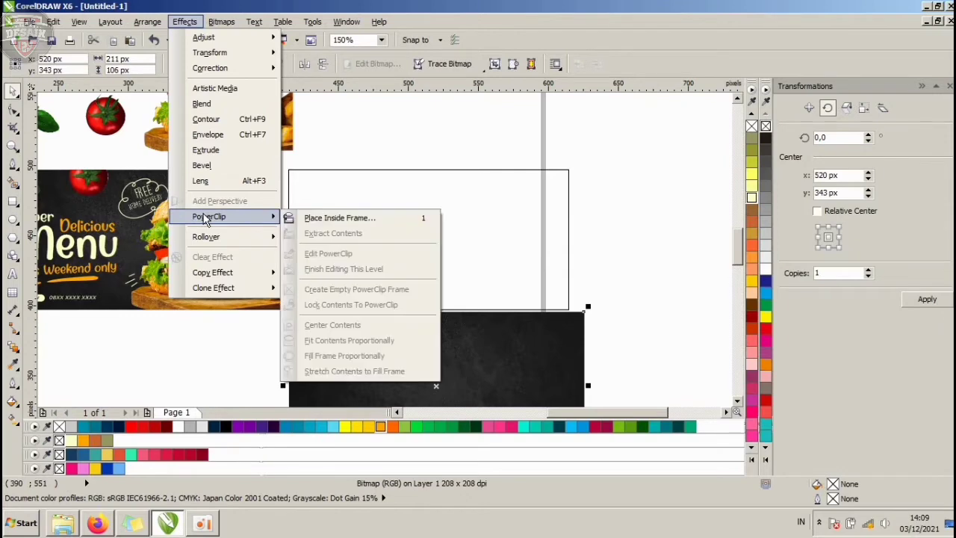
pyautogui.click(326, 218)
pyautogui.click(357, 218)
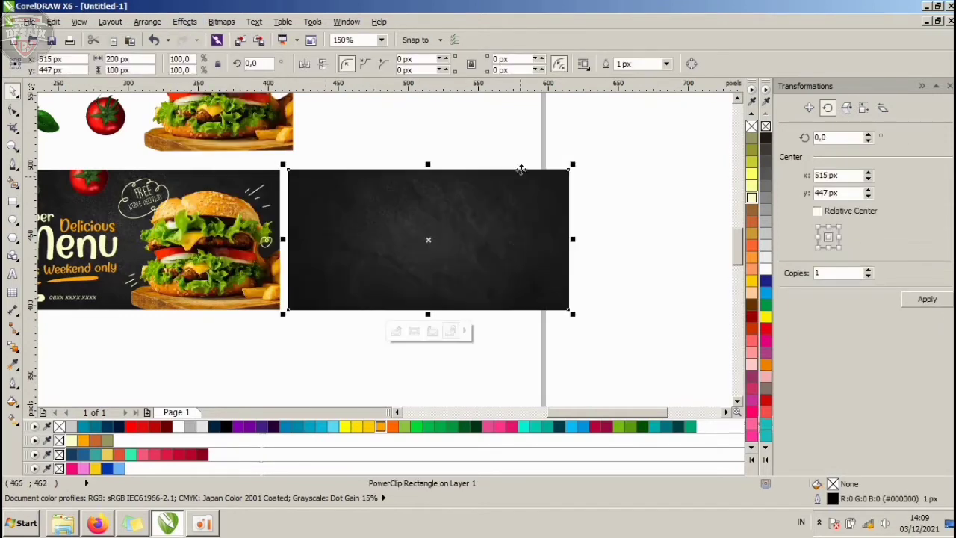
# - Open the new chalkboard PowerClip to inspect its contents, and return to the page without changing them
pyautogui.click(522, 147)
pyautogui.click(543, 230)
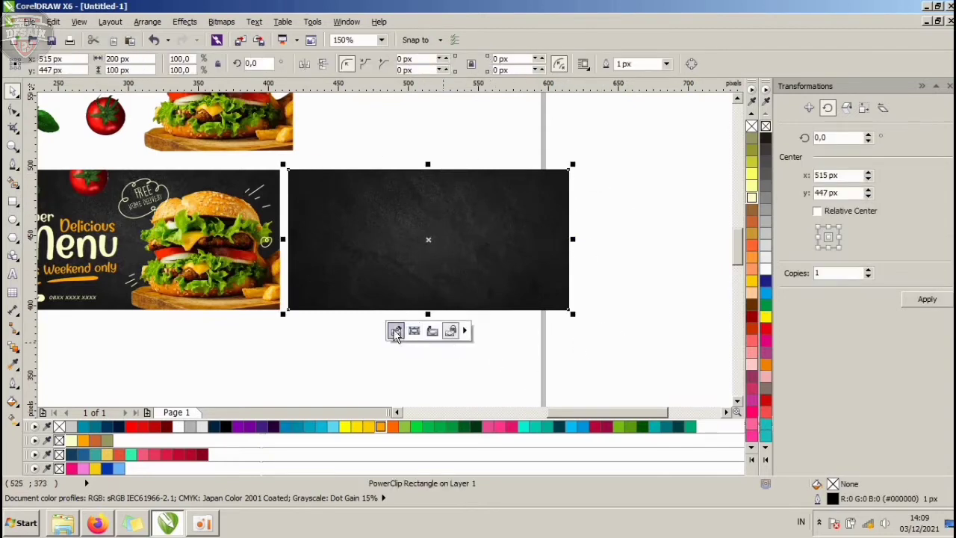
pyautogui.click(354, 137)
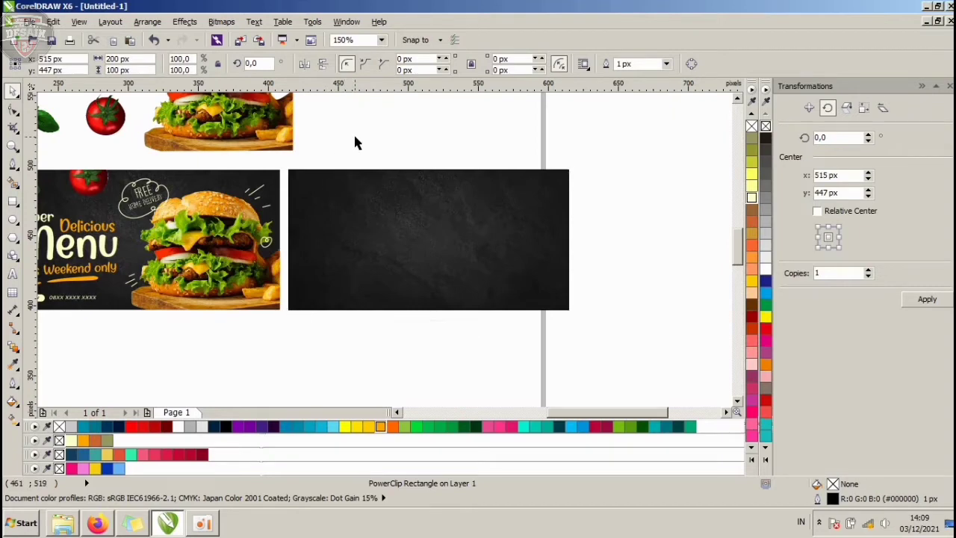
pyautogui.click(346, 202)
pyautogui.click(388, 139)
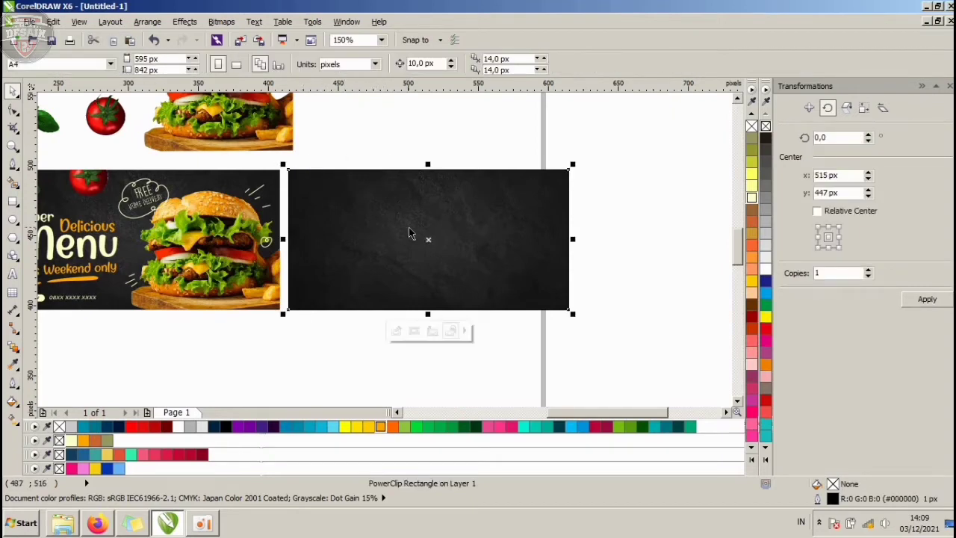
pyautogui.click(409, 233)
pyautogui.click(334, 146)
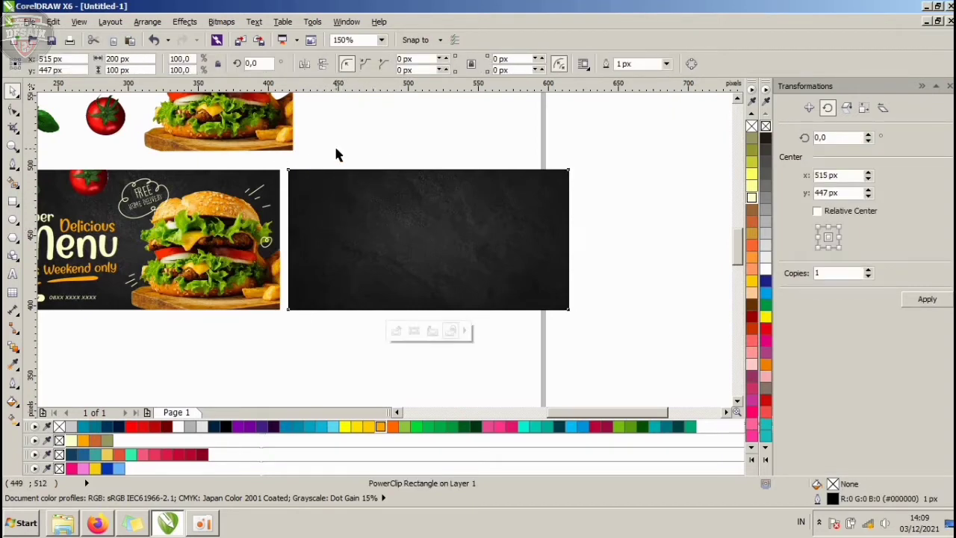
pyautogui.click(355, 221)
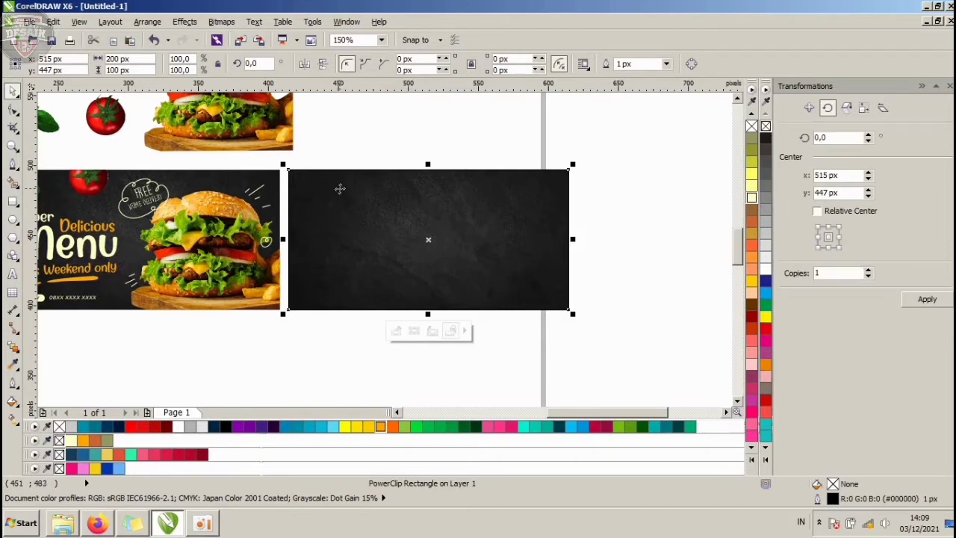
pyautogui.keyDown('ctrl'); pyautogui.click(340, 189); pyautogui.keyUp('ctrl')
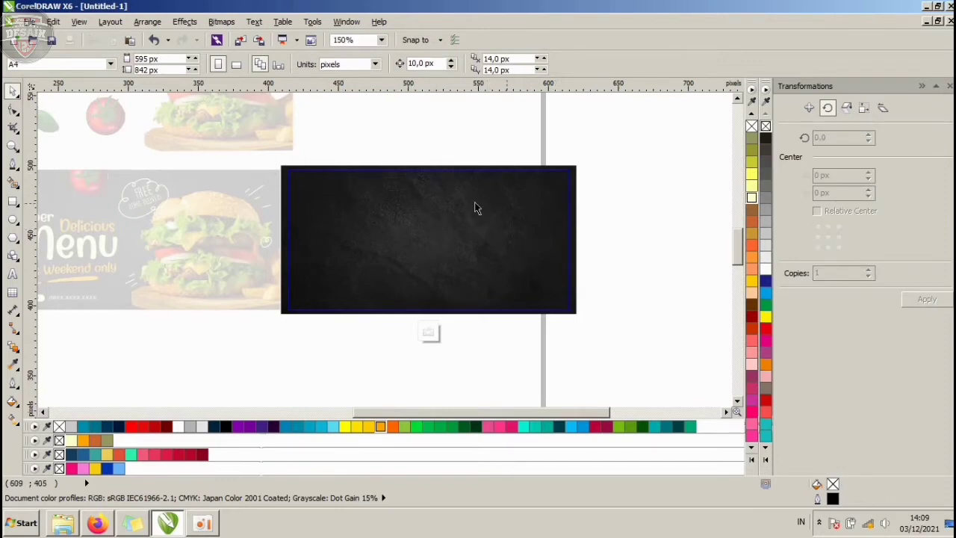
pyautogui.keyDown('ctrl'); pyautogui.click(633, 219); pyautogui.keyUp('ctrl')
pyautogui.click(632, 218)
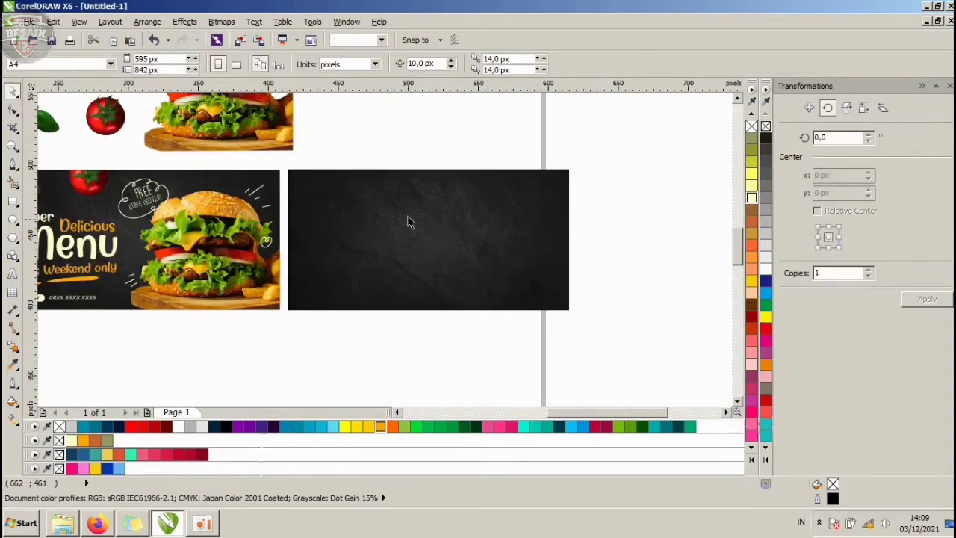
# - Move the burger image onto the right part of the new chalkboard banner and align their bottom edges
pyautogui.moveTo(238, 133); pyautogui.dragTo(499, 271)
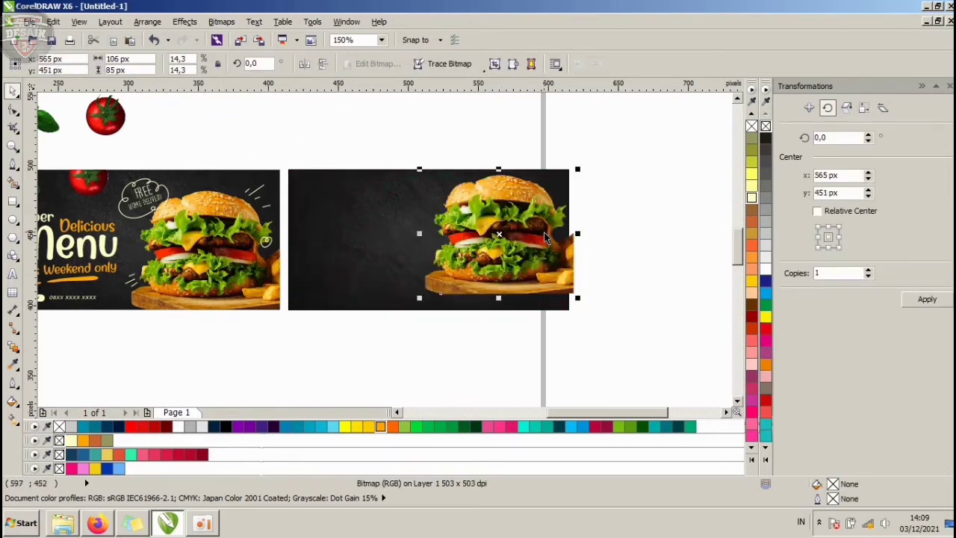
pyautogui.click(408, 221)
pyautogui.click(455, 228)
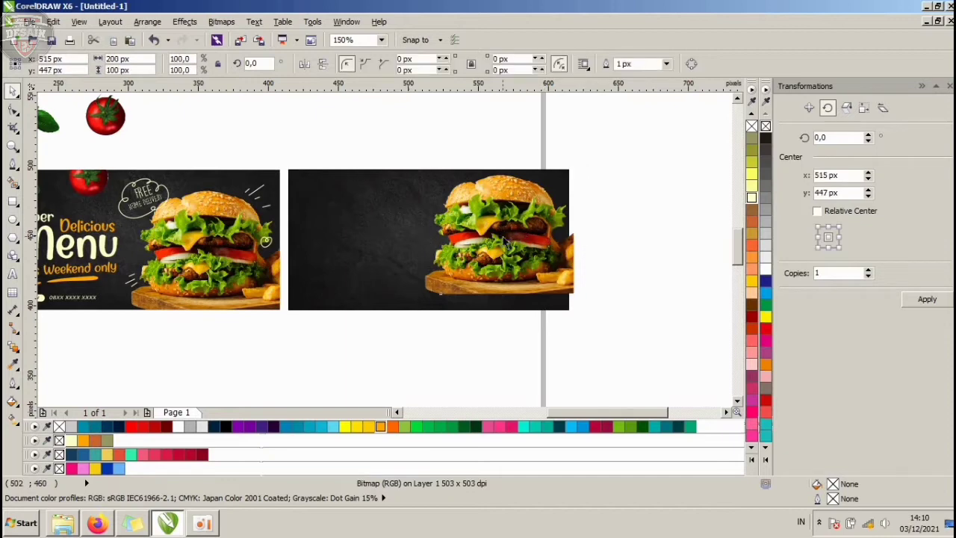
pyautogui.keyDown('shift'); pyautogui.click(373, 230); pyautogui.keyUp('shift')
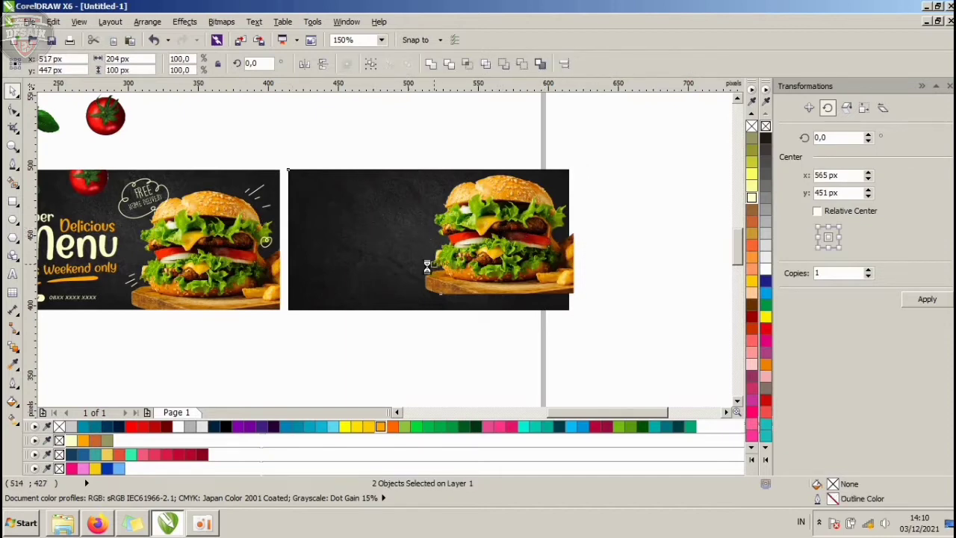
pyautogui.click(602, 299)
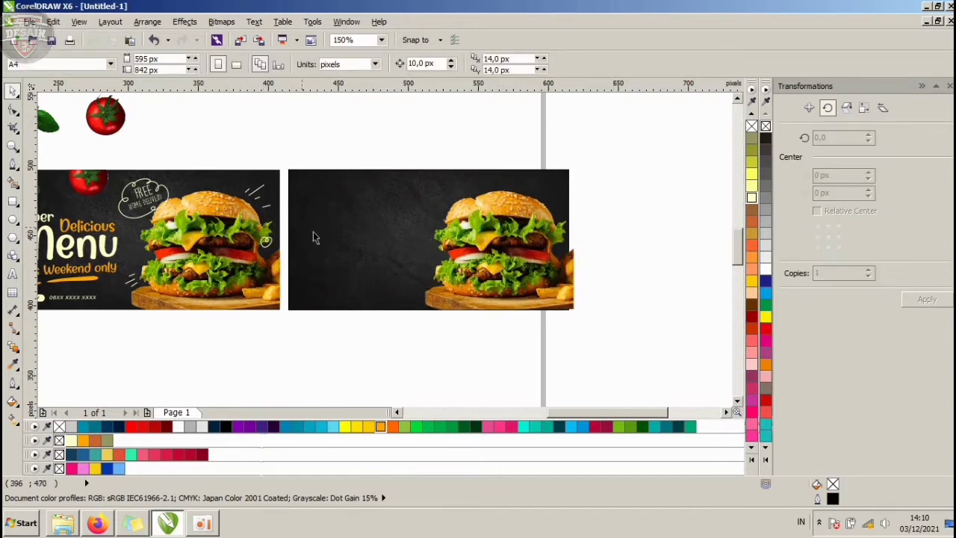
# - Align the burger image's right edge with the right edge of the new chalkboard banner
pyautogui.click(521, 257)
pyautogui.keyDown('shift'); pyautogui.click(362, 231); pyautogui.keyUp('shift')
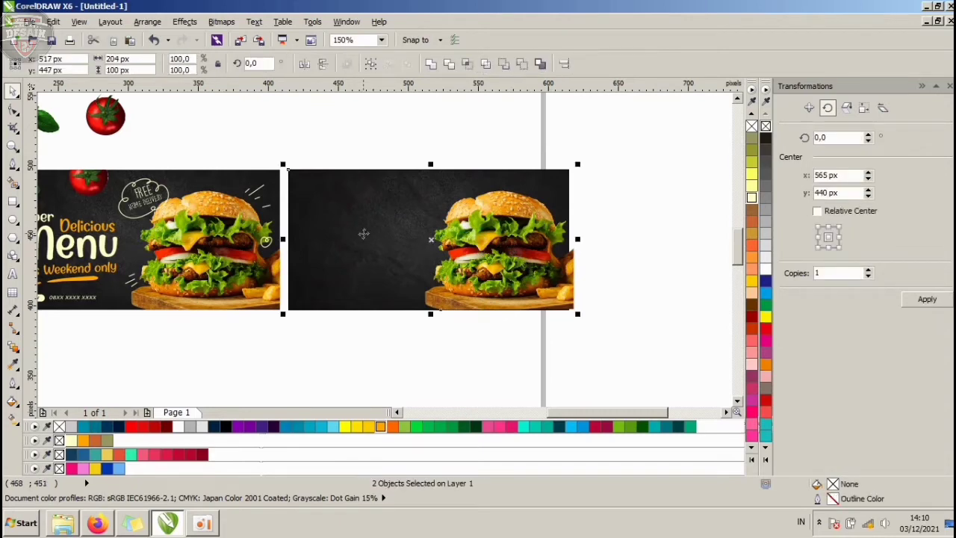
pyautogui.press('r')
pyautogui.click(525, 213)
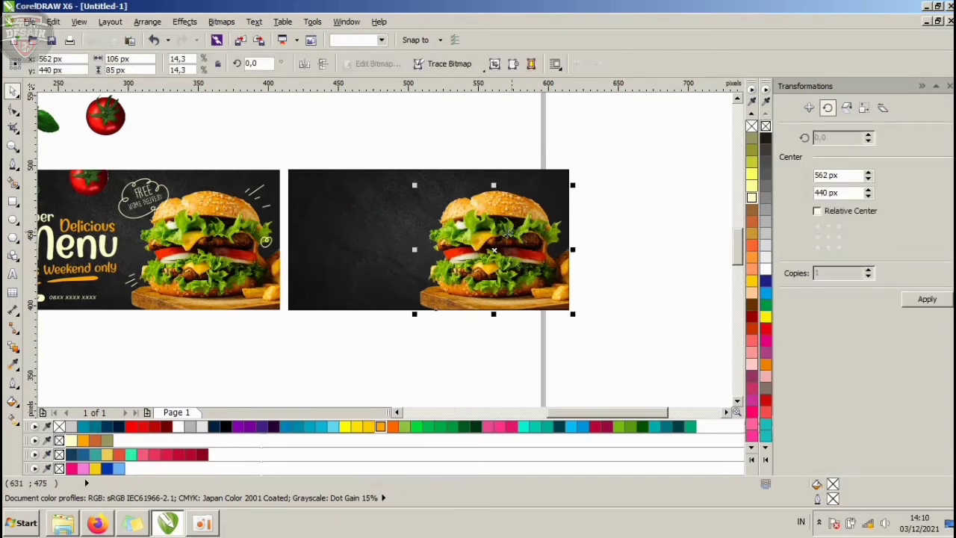
pyautogui.scroll(3, 525, 213)
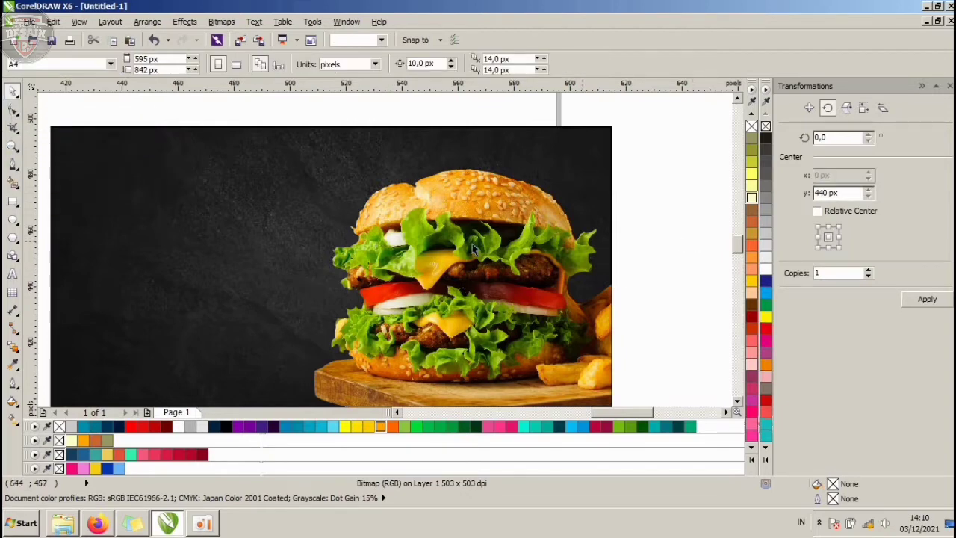
pyautogui.scroll(-1, 472, 244)
pyautogui.click(586, 232)
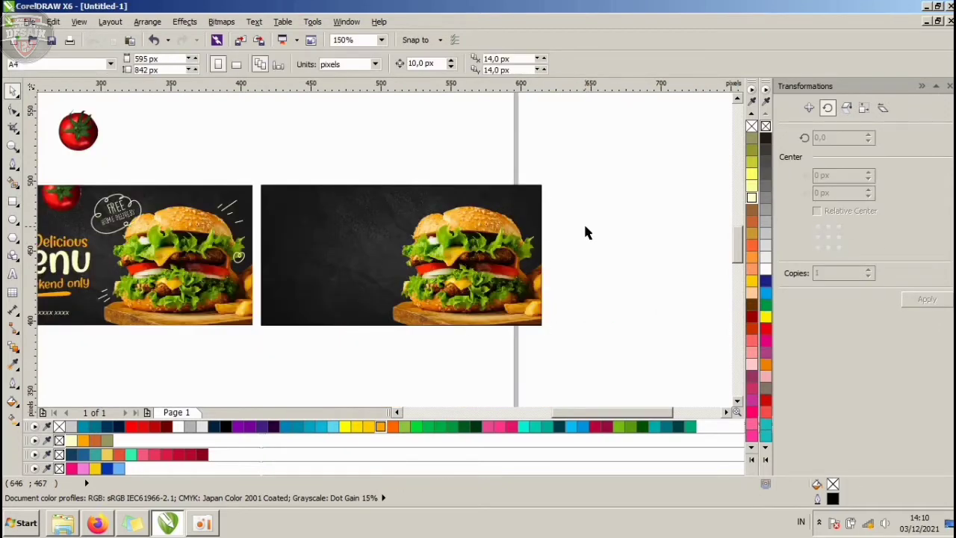
# - Start an artistic text object below the two banners with "Super" as its first line
pyautogui.scroll(-2, 333, 199)
pyautogui.scroll(1, 140, 224)
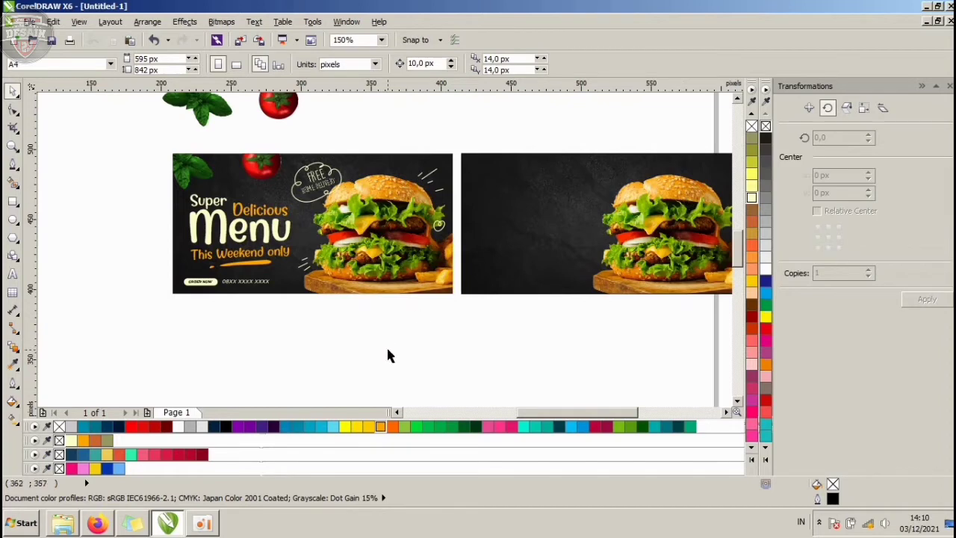
pyautogui.click(217, 228)
pyautogui.click(262, 331)
pyautogui.click(14, 274)
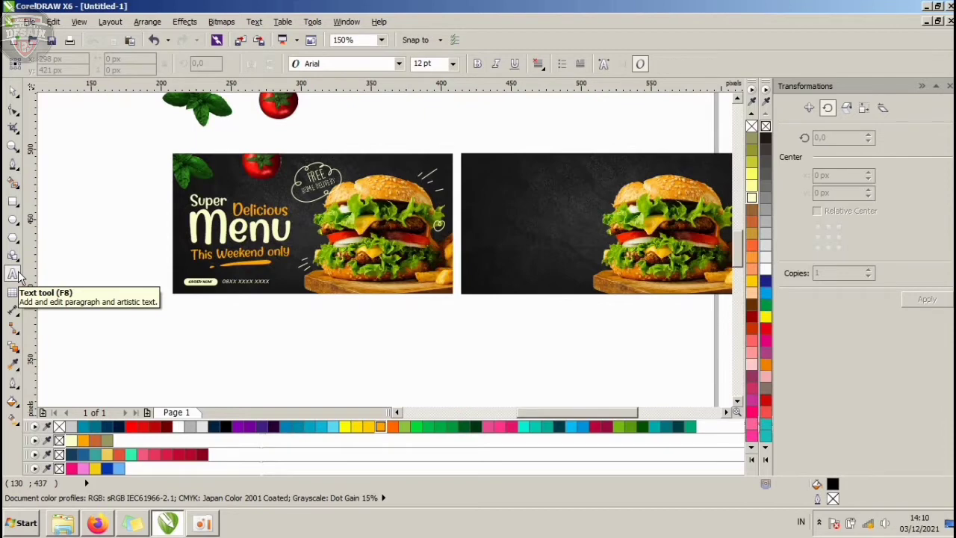
pyautogui.click(437, 329)
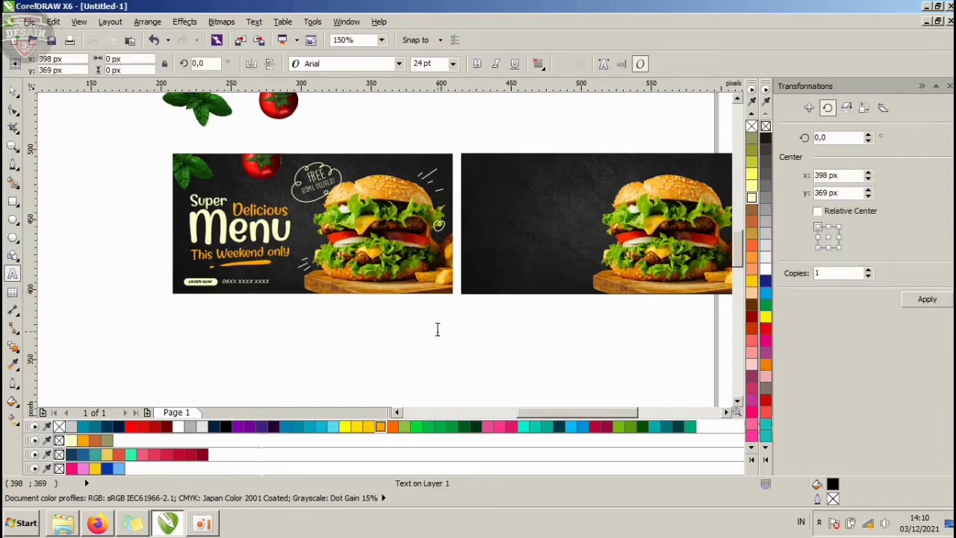
pyautogui.write('sUPE')
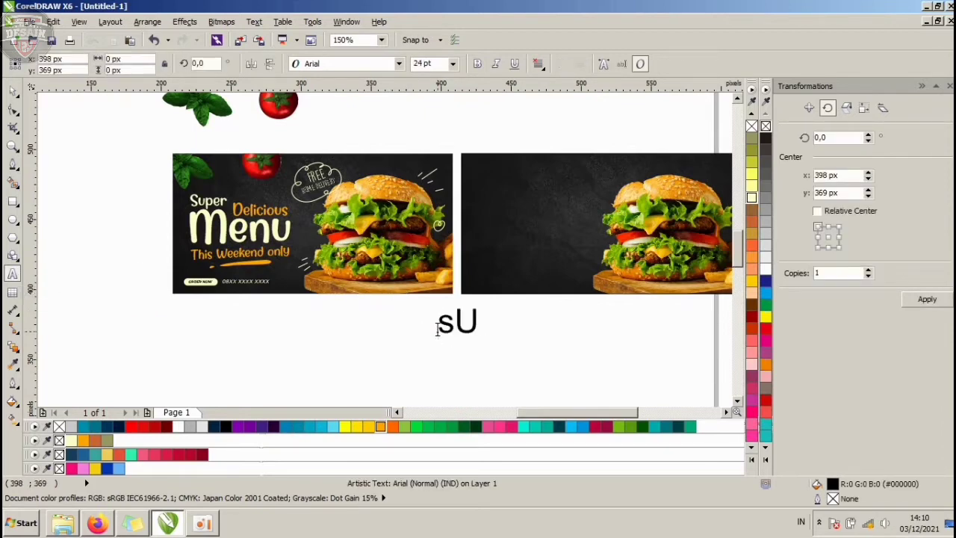
pyautogui.press('BackSpace')
pyautogui.press('BackSpace')
pyautogui.press('BackSpace')
pyautogui.write('Super')
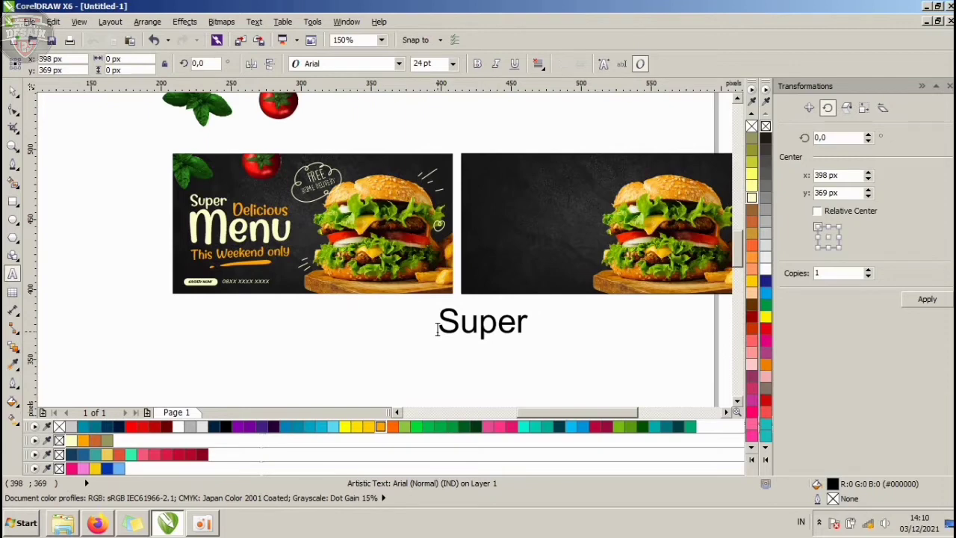
# - Add "Delicious" and "Menu" as separate lines under "Super" in the text object
pyautogui.press('Return')
pyautogui.write('Del')
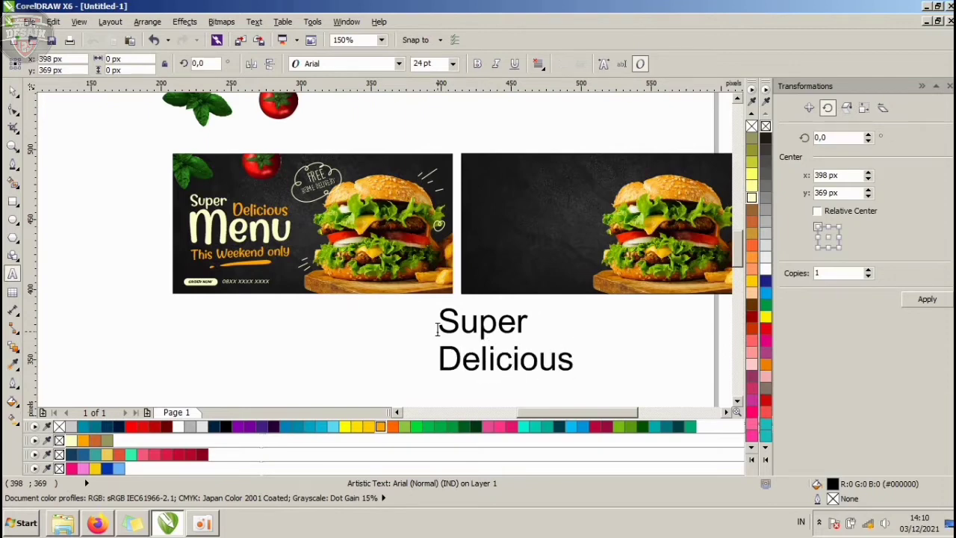
pyautogui.write('icious')
pyautogui.press('Return')
pyautogui.write('Menu')
pyautogui.press('Return')
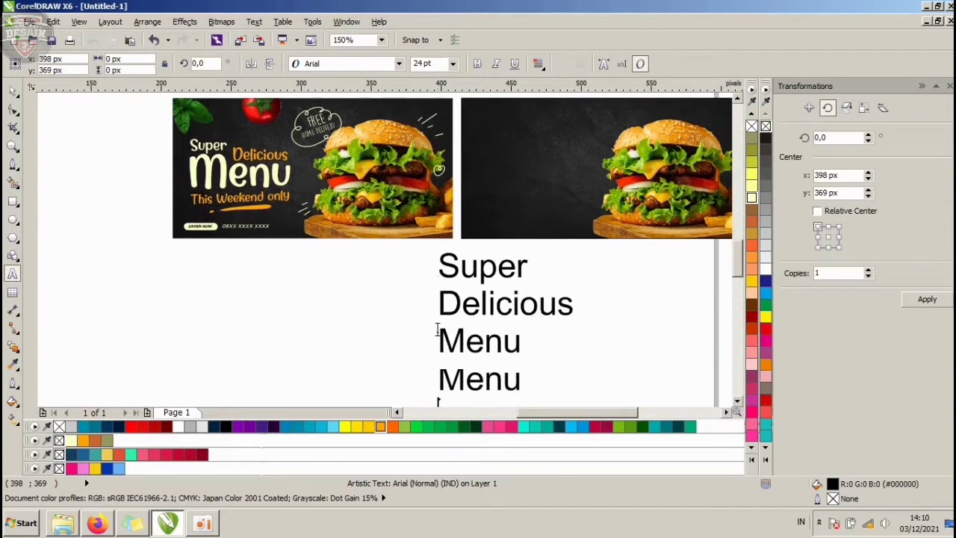
# - Add the line "This Weekend Only" below "Menu" in the text object
pyautogui.write('T')
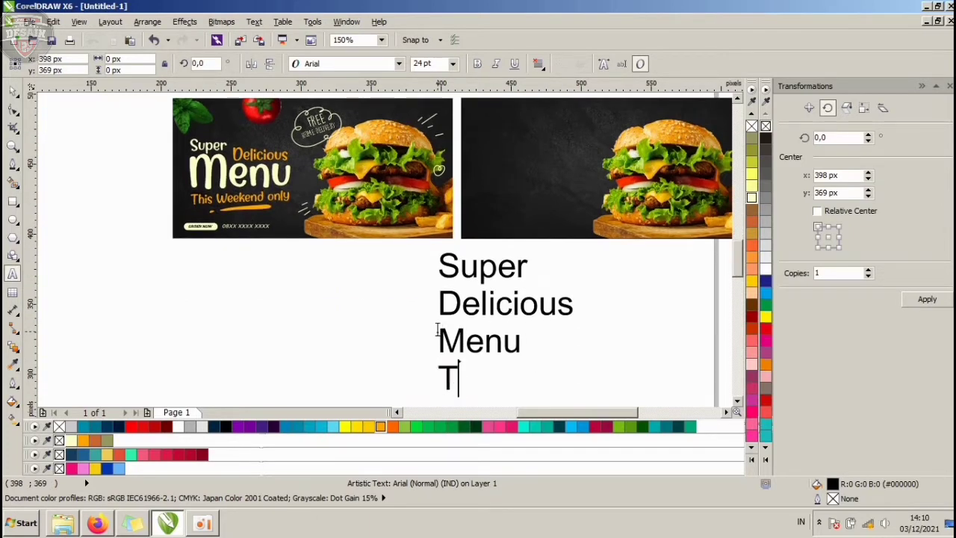
pyautogui.write('jhis W')
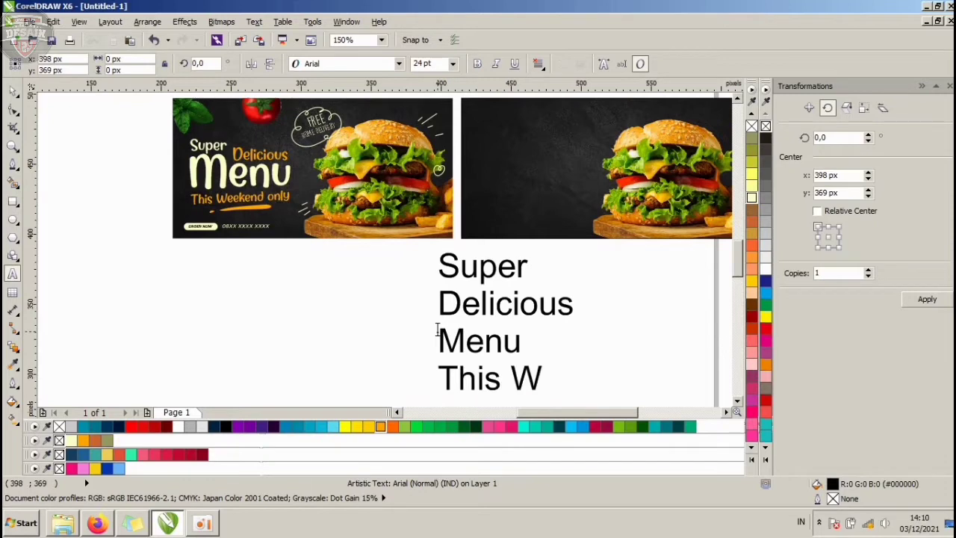
pyautogui.write('eekend')
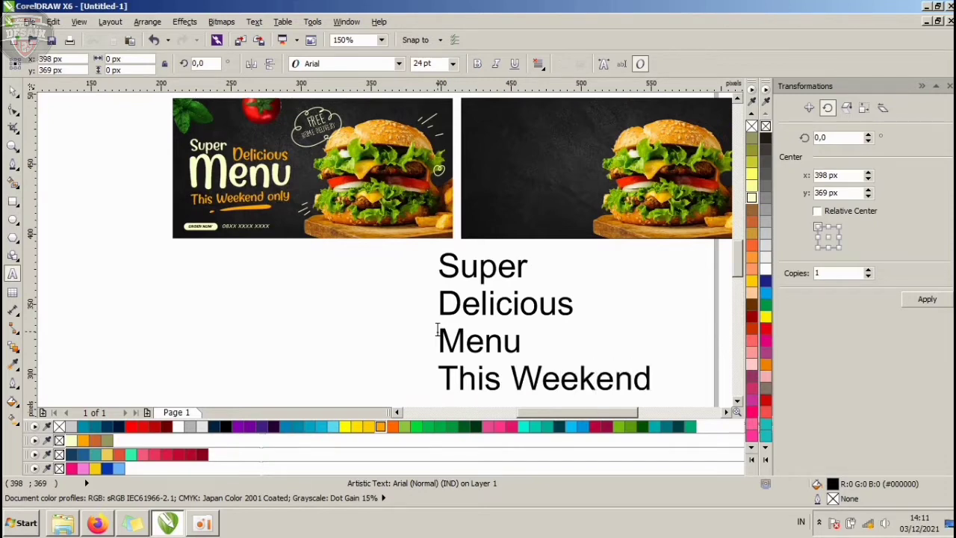
pyautogui.write(' Only')
pyautogui.press('Return')
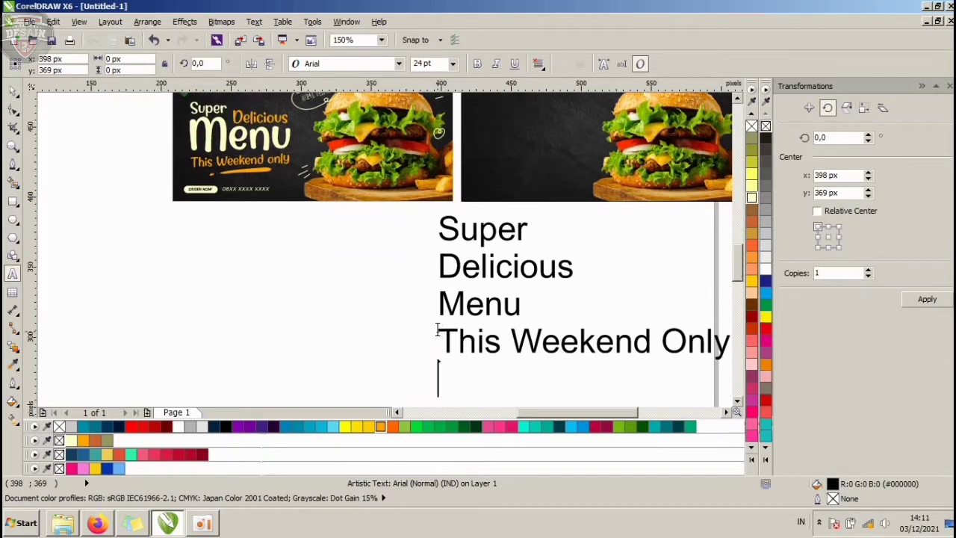
# - Add "ORDER NOW" and the placeholder phone number as the last two lines of the text object and finish editing
pyautogui.write('ORDER NOW')
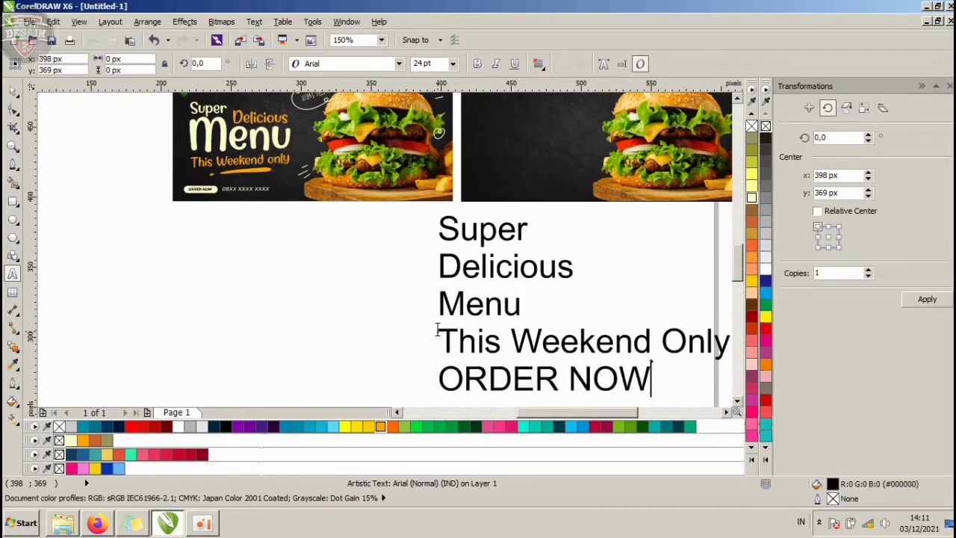
pyautogui.press('Return')
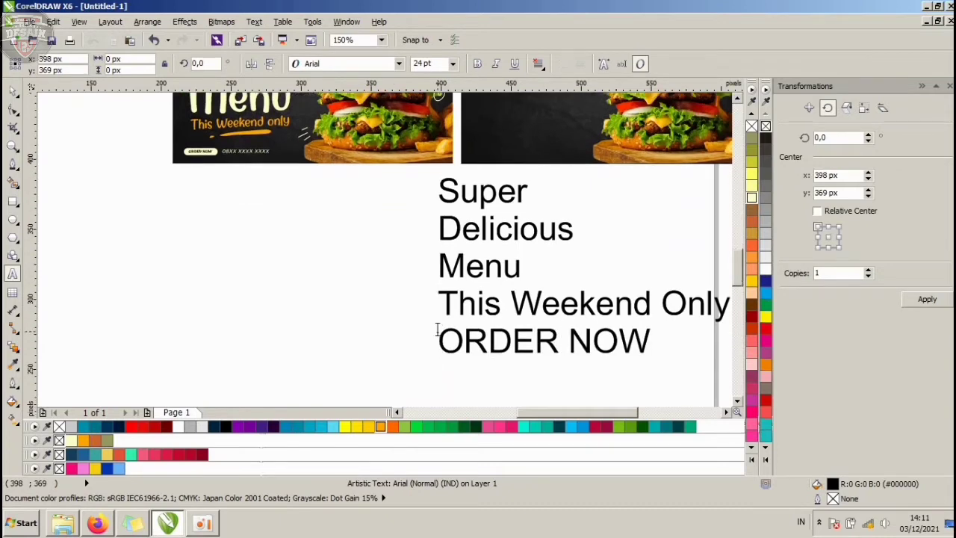
pyautogui.write('08XX')
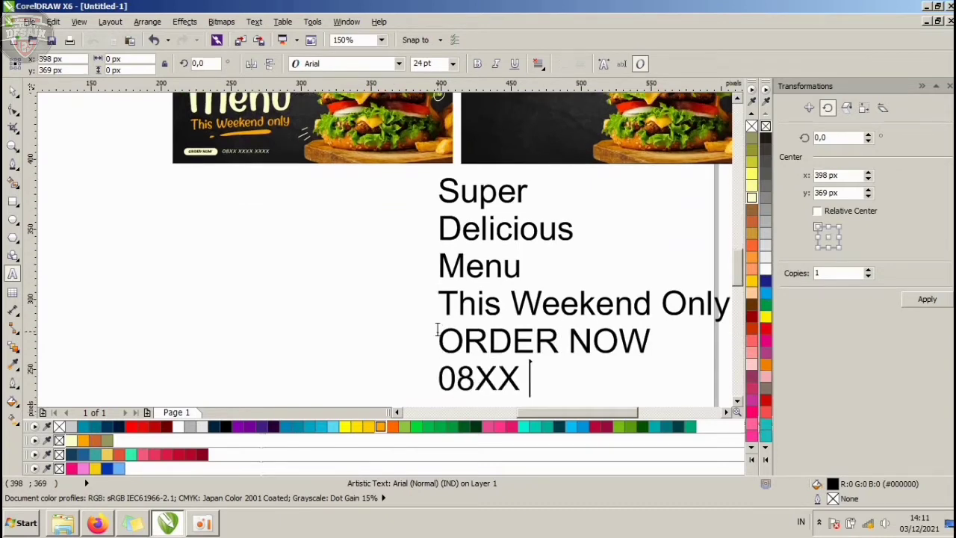
pyautogui.write(' XXXX XXXX')
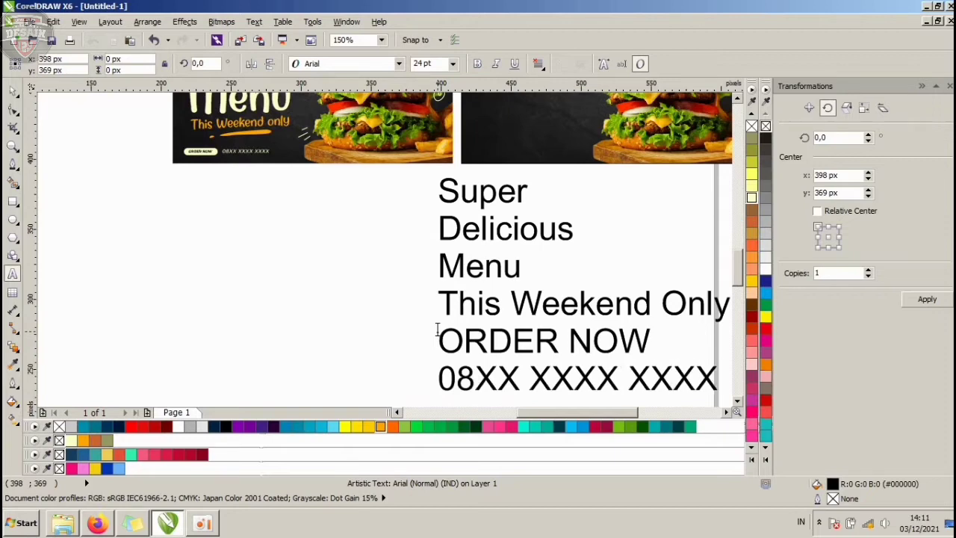
pyautogui.press('Escape')
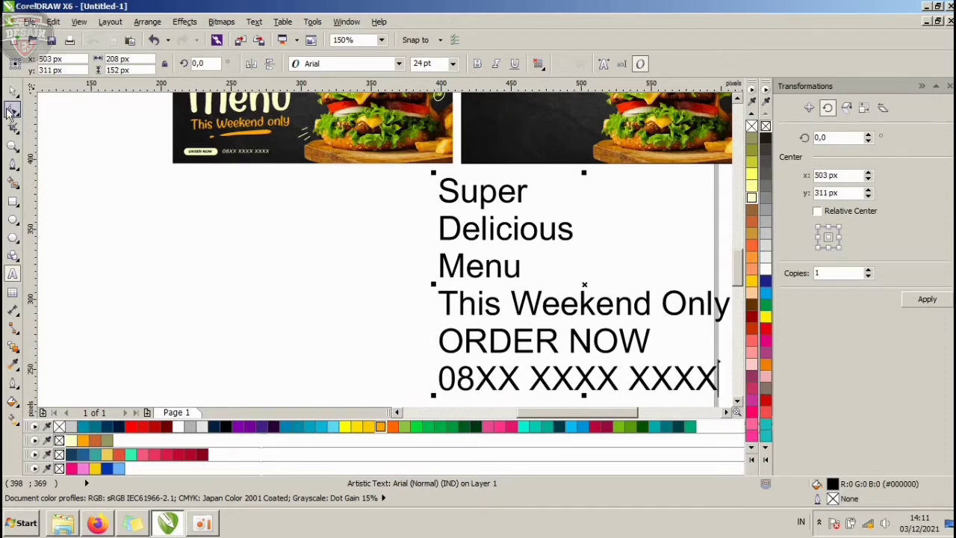
pyautogui.click(12, 89)
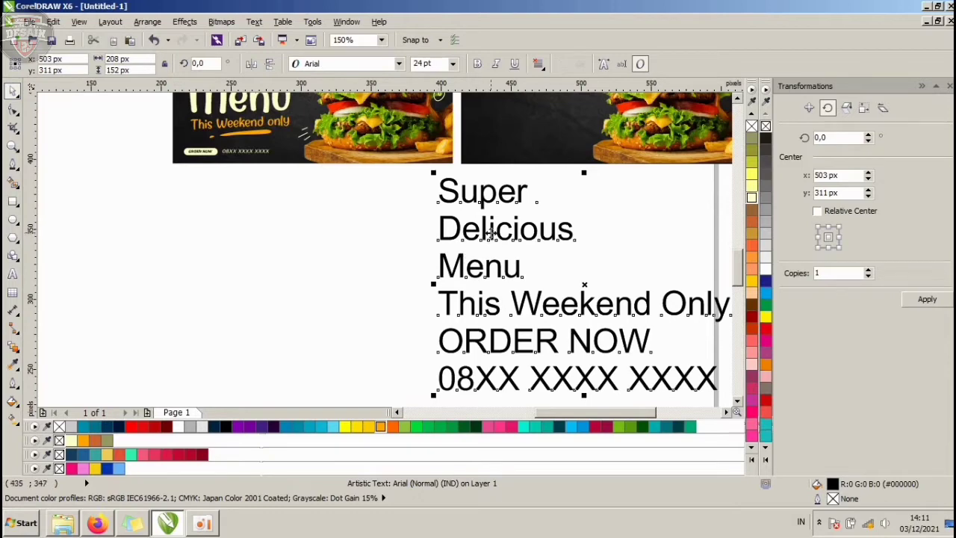
# - Break the text object into separate lines, then shrink "ORDER NOW" and the phone number line and place them below the original banner
pyautogui.moveTo(469, 235); pyautogui.dragTo(446, 239)
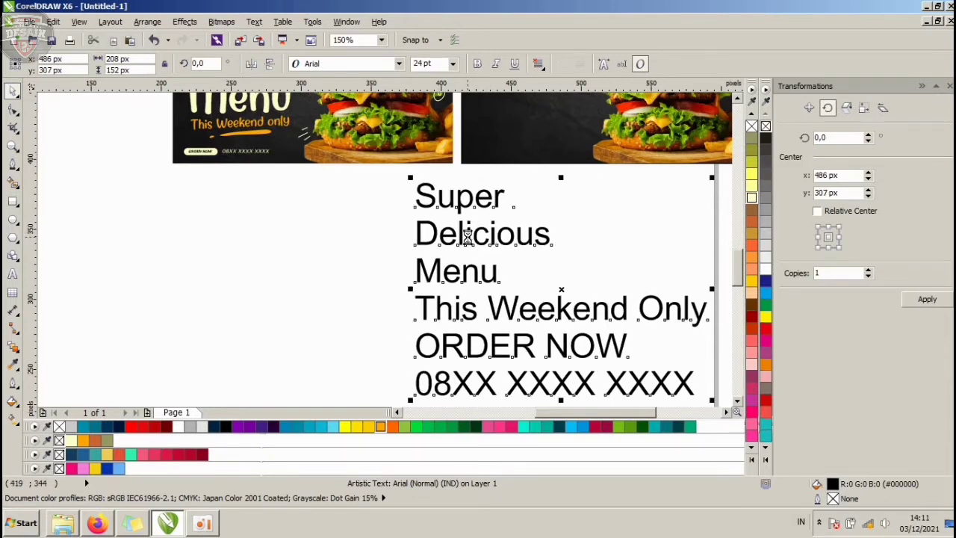
pyautogui.click(512, 216)
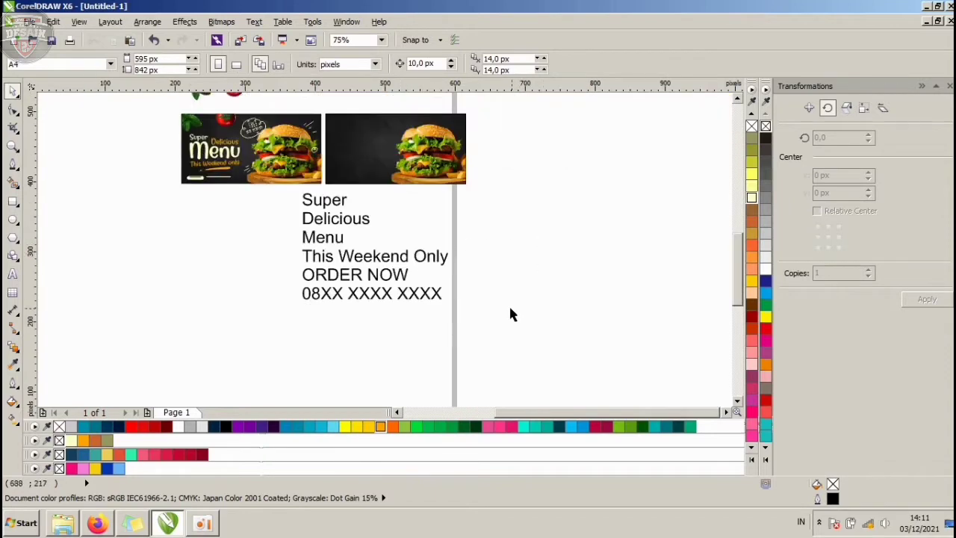
pyautogui.moveTo(480, 326); pyautogui.dragTo(234, 266)
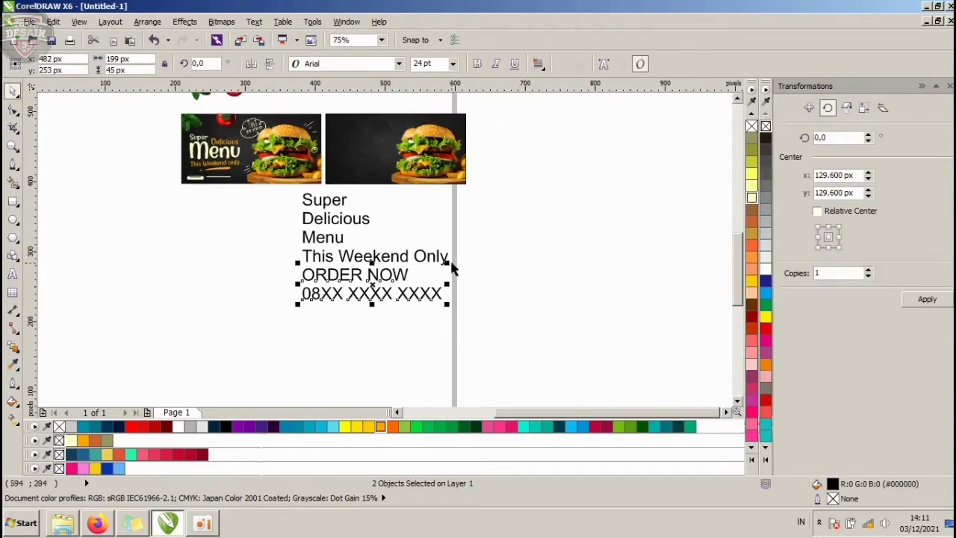
pyautogui.moveTo(447, 260); pyautogui.dragTo(230, 229)
pyautogui.click(264, 257)
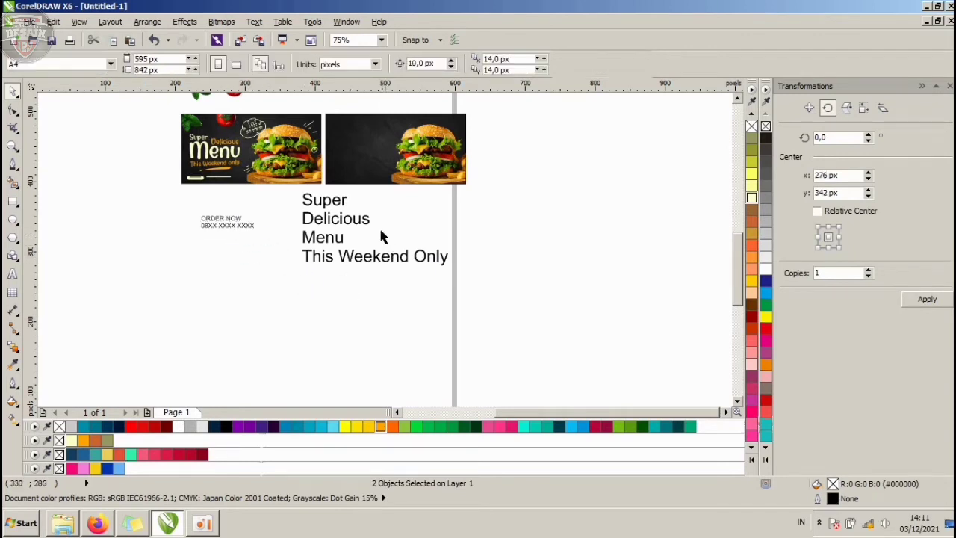
# - Scale the four headline lines down to about 81 x 40 px and place them on the new banner's empty area
pyautogui.moveTo(475, 278); pyautogui.dragTo(271, 188)
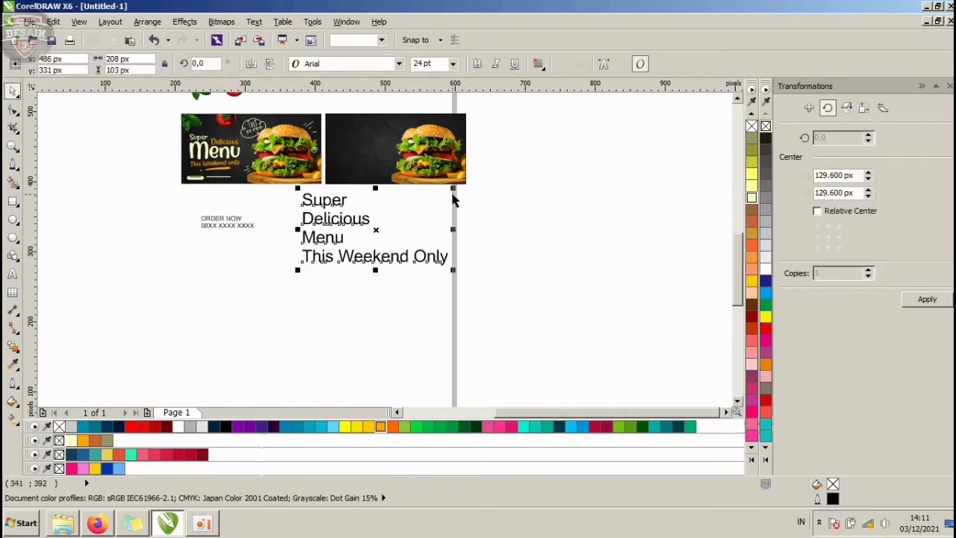
pyautogui.moveTo(450, 192); pyautogui.dragTo(349, 144)
pyautogui.scroll(1, 298, 121)
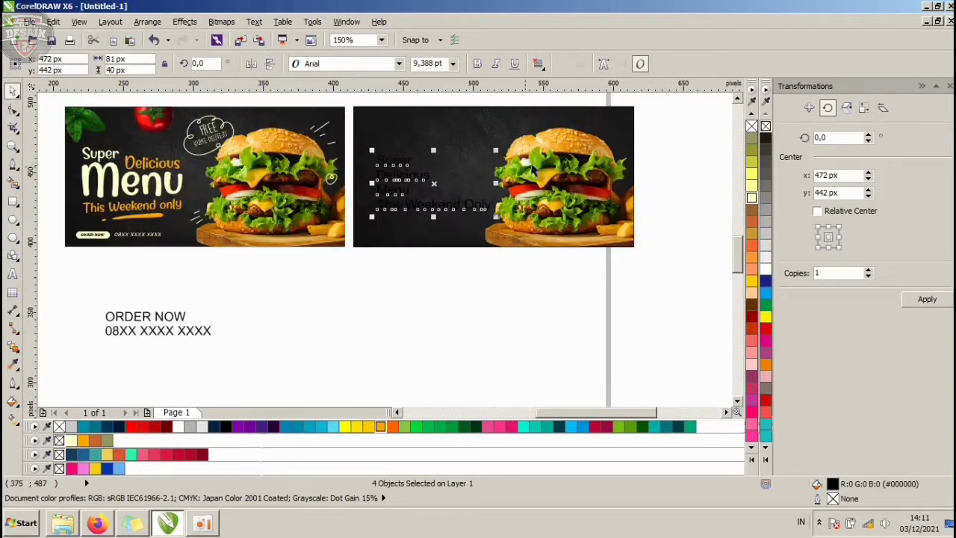
# - Set the four headline lines in the Candy Cake font and fill them with pale yellow #FFFFCC
pyautogui.click(396, 63)
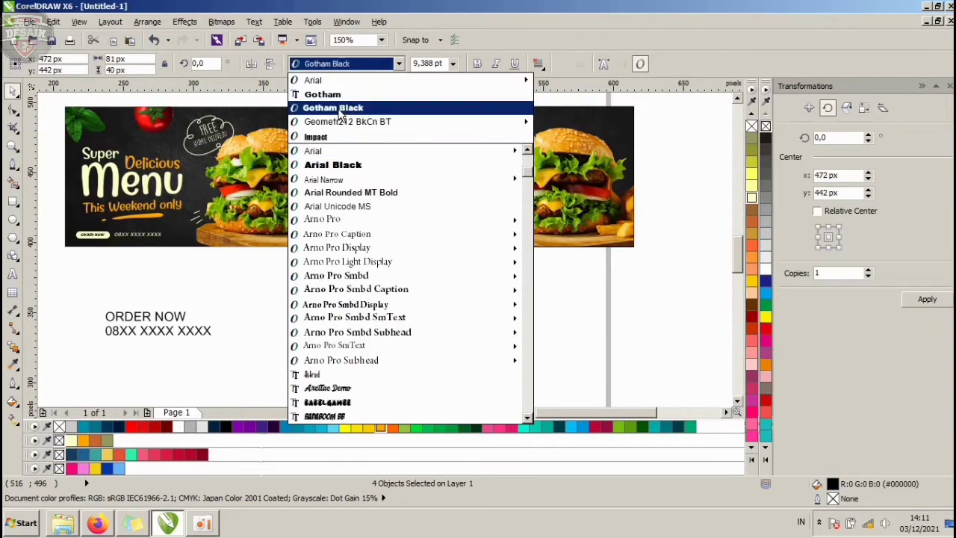
pyautogui.scroll(-5, 349, 253)
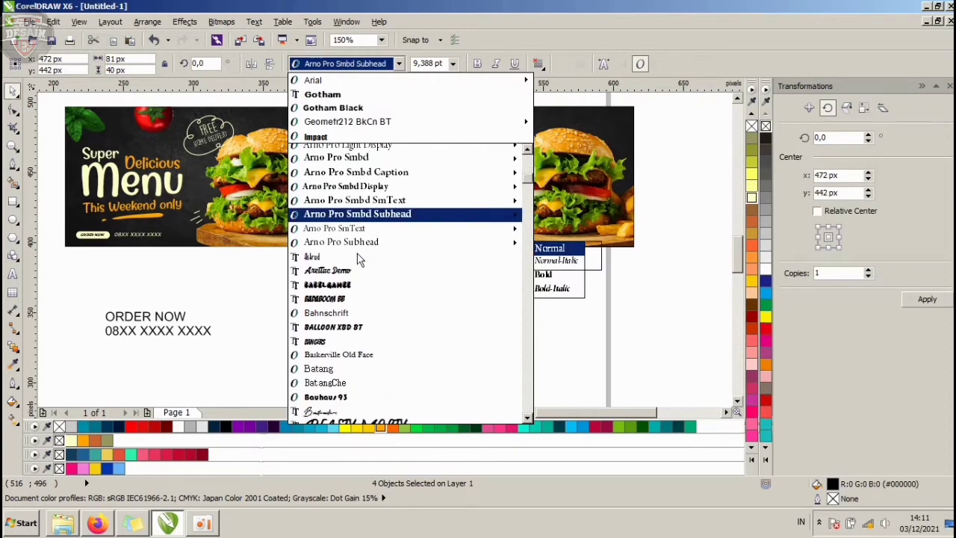
pyautogui.scroll(-3, 358, 258)
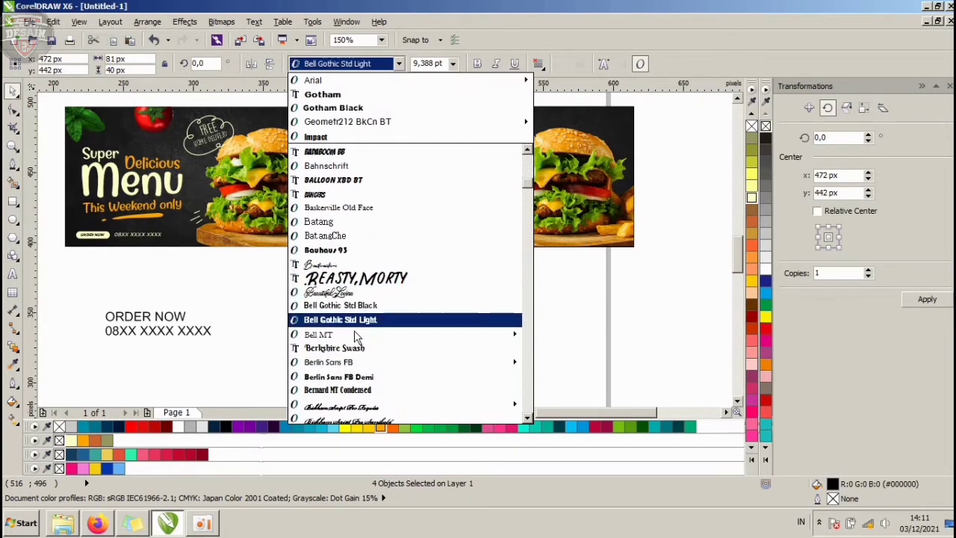
pyautogui.scroll(-6, 348, 355)
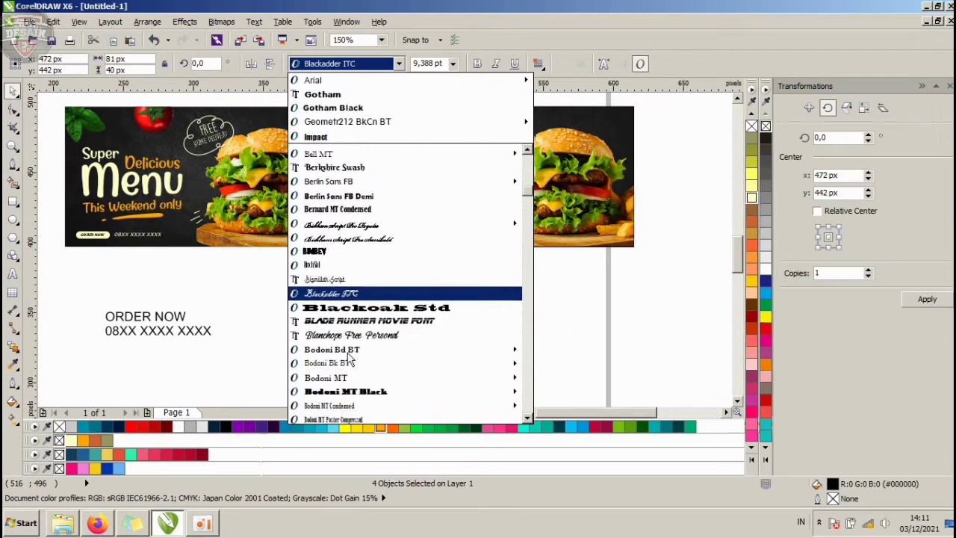
pyautogui.scroll(-6, 350, 358)
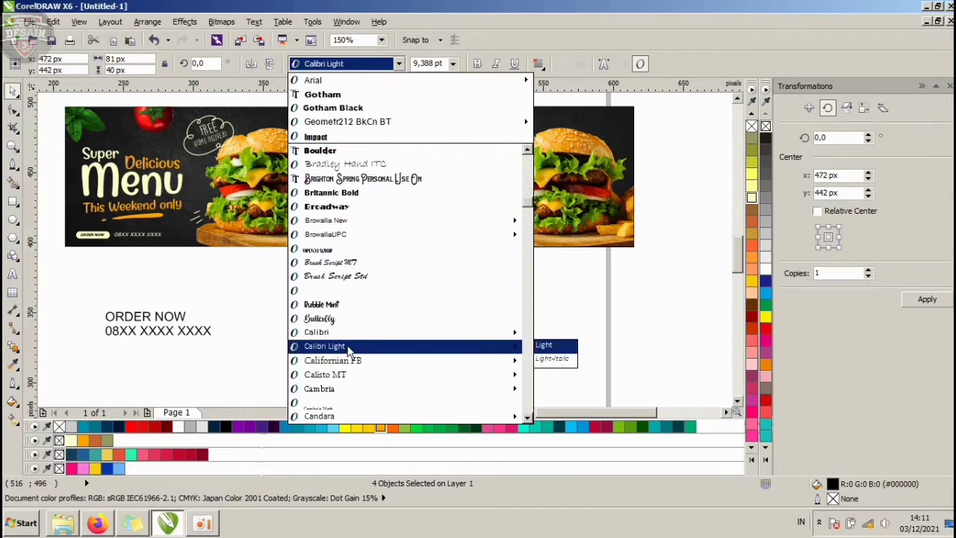
pyautogui.scroll(-2, 343, 329)
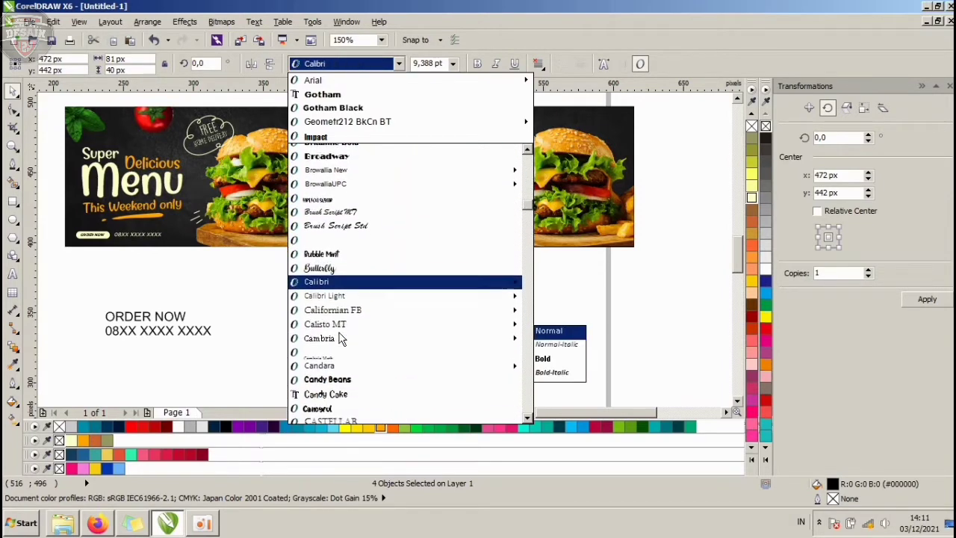
pyautogui.scroll(-1, 338, 340)
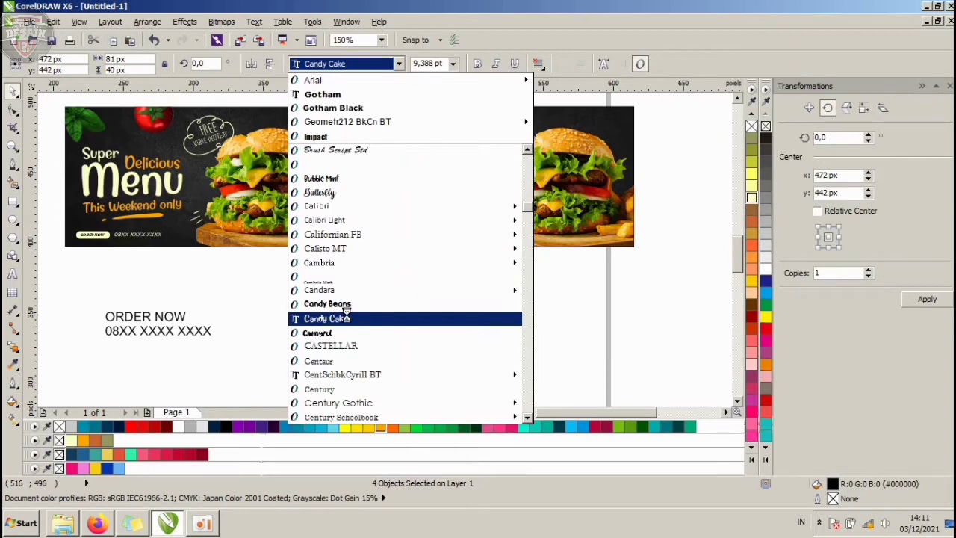
pyautogui.click(346, 316)
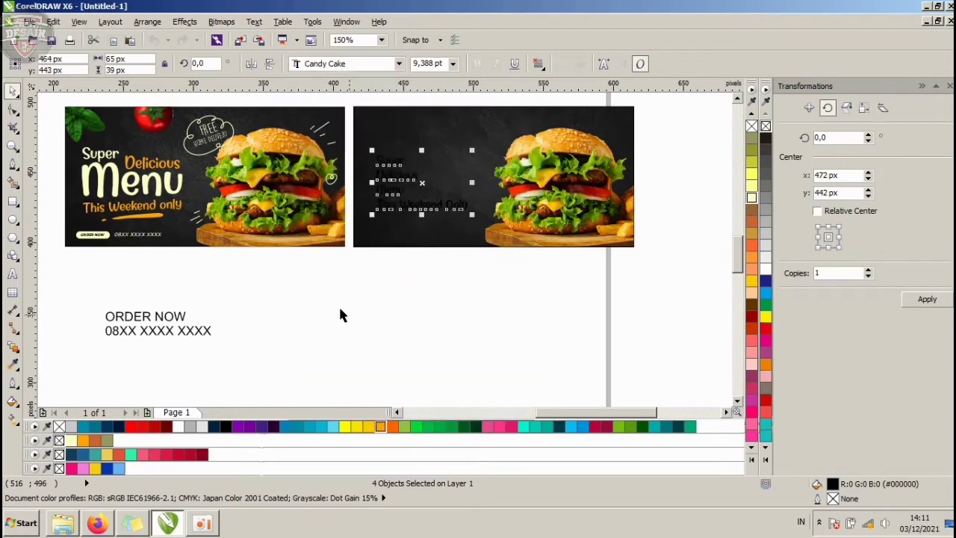
pyautogui.click(751, 202)
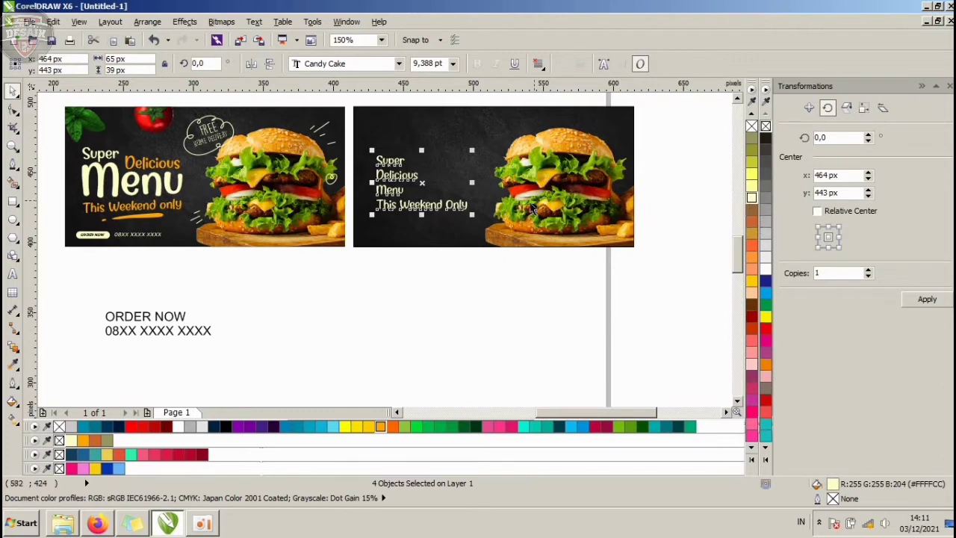
# - Enlarge the headline lines to about 18.4 pt, then shrink "Super" and "Delicious" so they sit side by side
pyautogui.moveTo(472, 215); pyautogui.dragTo(561, 266)
pyautogui.click(449, 297)
pyautogui.click(421, 170)
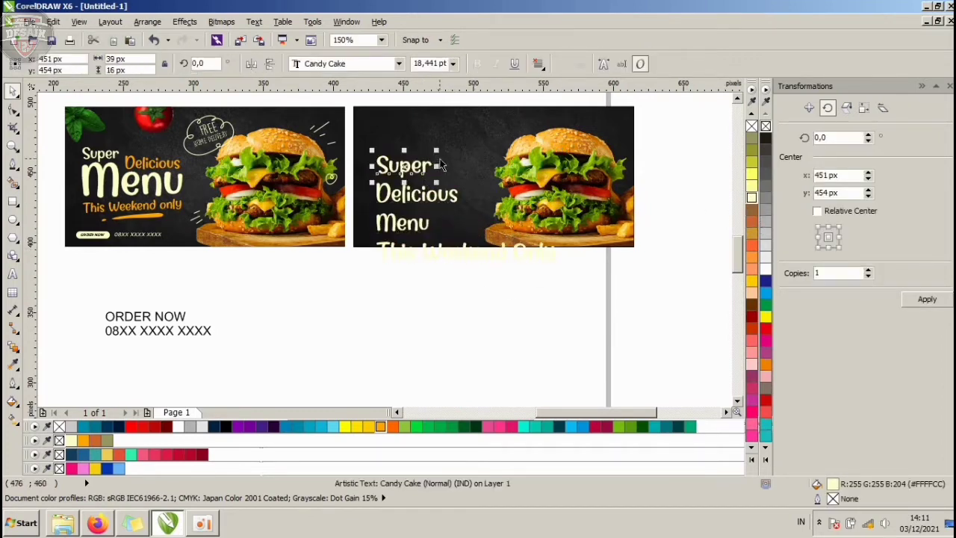
pyautogui.moveTo(430, 152); pyautogui.dragTo(453, 181)
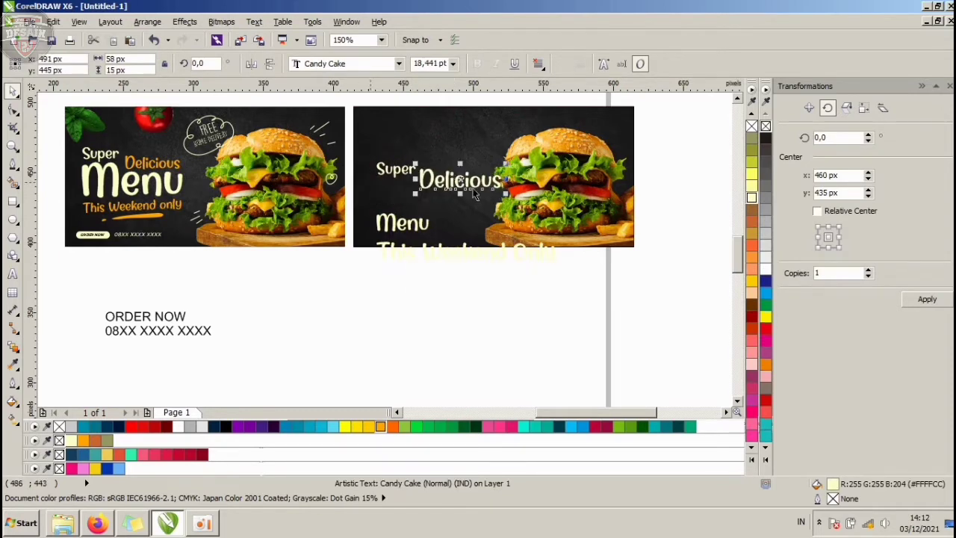
pyautogui.moveTo(505, 163); pyautogui.dragTo(449, 163)
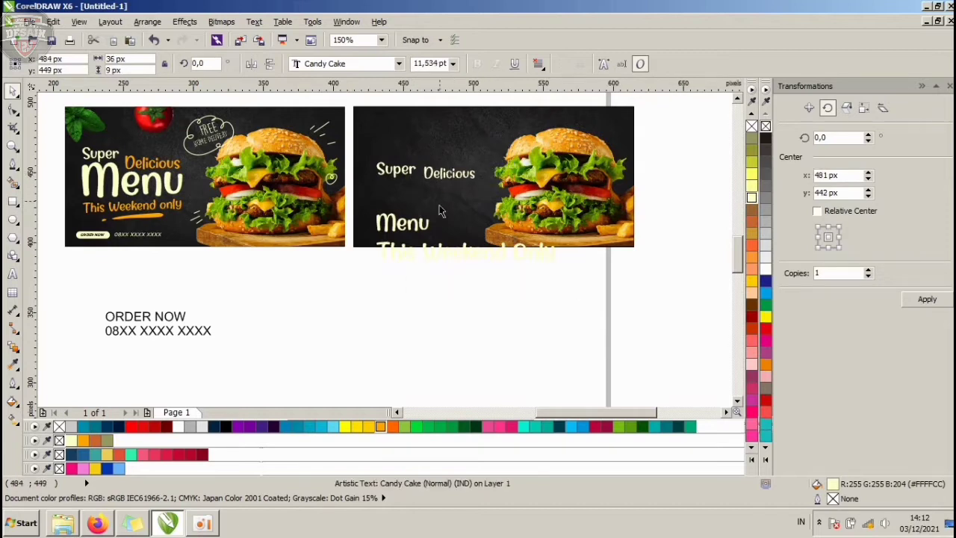
# - Enlarge "Menu" to about 37.3 pt beneath "Super" and fit a slightly larger "Delicious" directly above its right part
pyautogui.moveTo(420, 224); pyautogui.dragTo(487, 250)
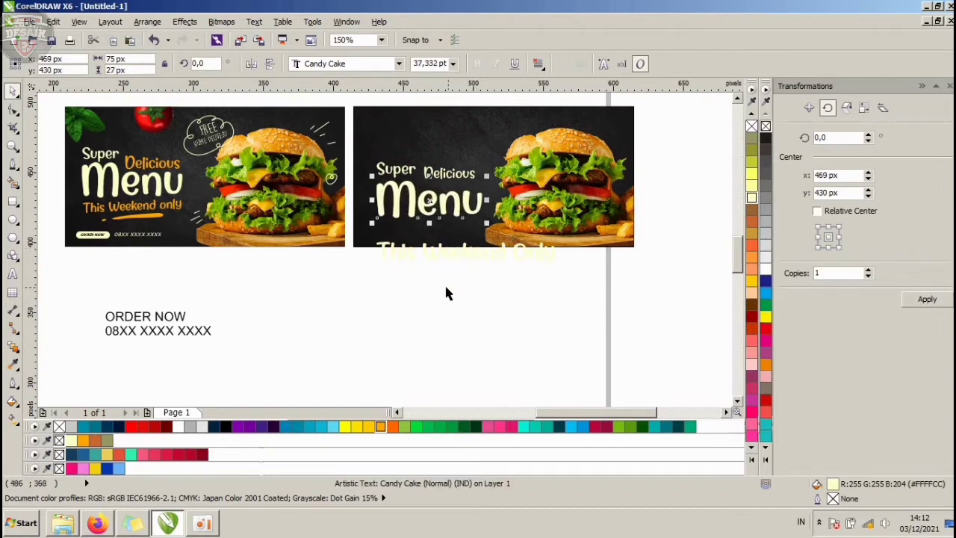
pyautogui.click(446, 174)
pyautogui.scroll(1, 439, 174)
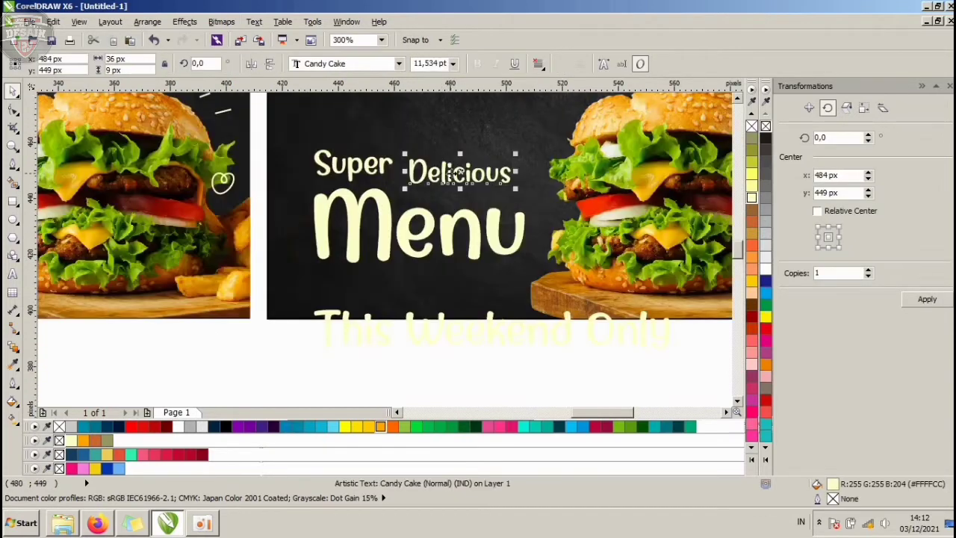
pyautogui.moveTo(457, 172); pyautogui.dragTo(449, 186)
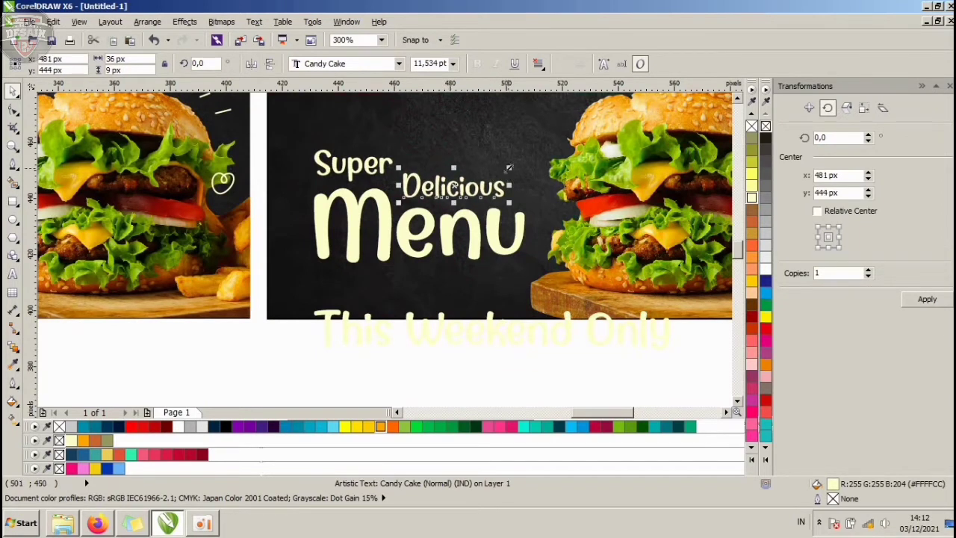
pyautogui.moveTo(531, 158); pyautogui.dragTo(532, 160)
# - Place "This Weekend Only" beneath "Menu", shrink it to the width of "Menu" and tilt it about 2.9 degrees
pyautogui.click(492, 339)
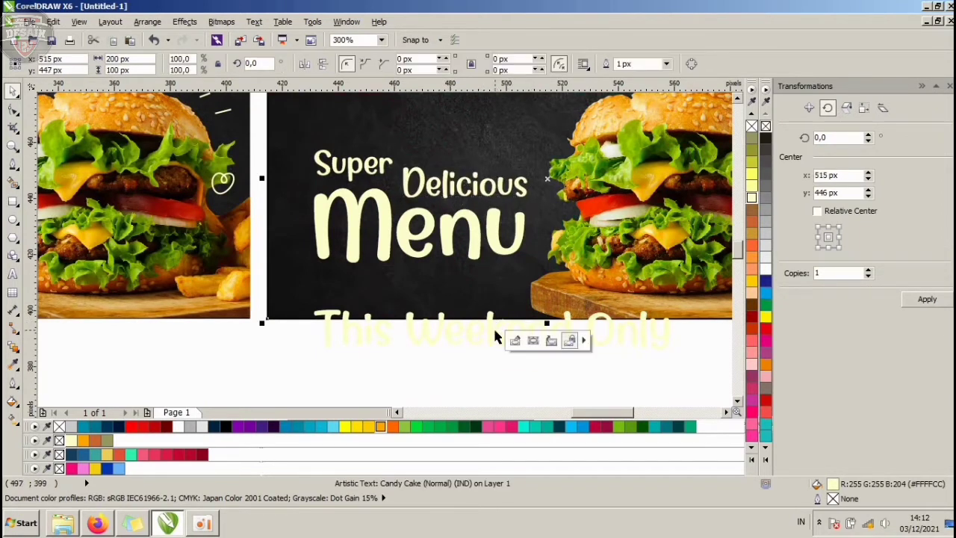
pyautogui.moveTo(493, 340); pyautogui.dragTo(474, 297)
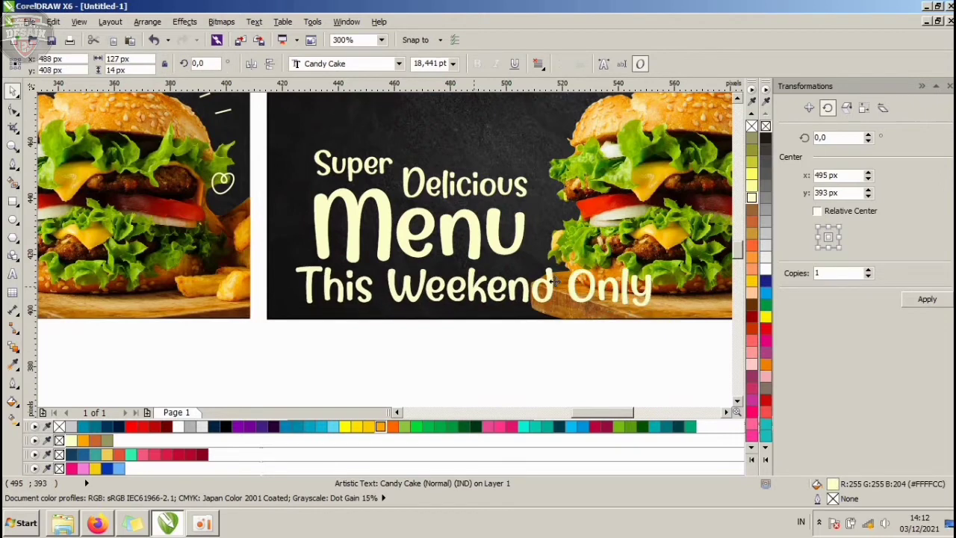
pyautogui.moveTo(654, 259); pyautogui.dragTo(536, 266)
pyautogui.click(510, 324)
pyautogui.scroll(-1, 511, 286)
# - Move the four headline lines together slightly up and left on the new banner
pyautogui.moveTo(531, 336); pyautogui.dragTo(450, 224)
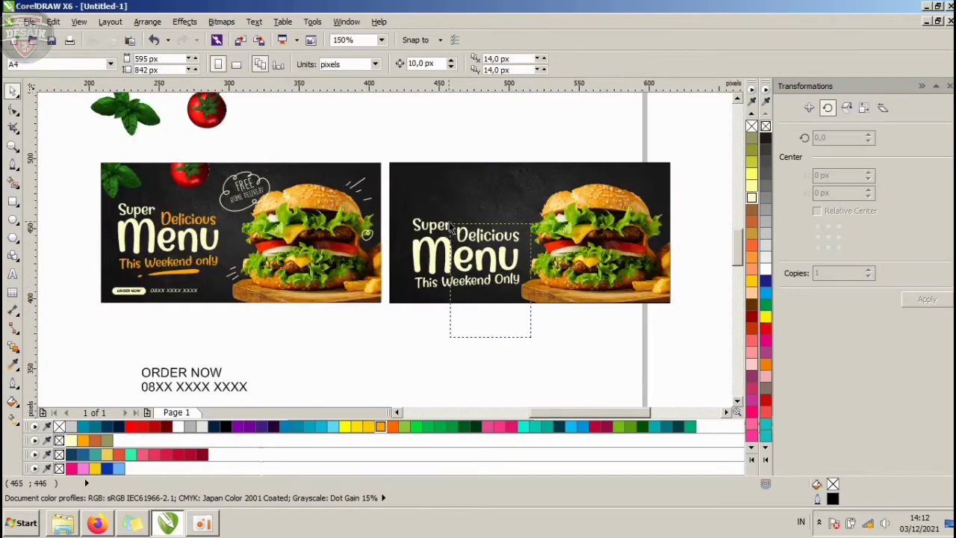
pyautogui.moveTo(400, 191); pyautogui.dragTo(395, 189)
pyautogui.moveTo(479, 259); pyautogui.dragTo(476, 244)
pyautogui.press('Escape')
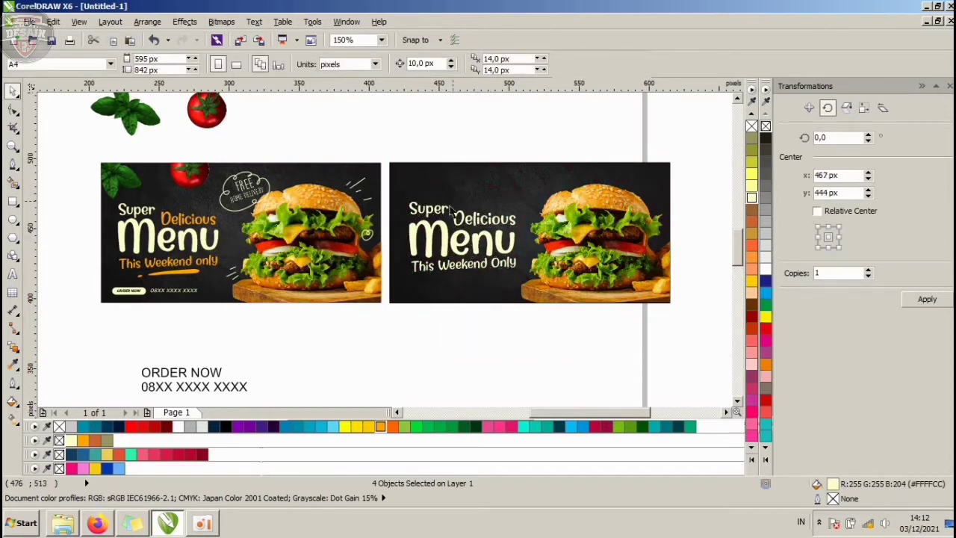
# - Fill "Delicious" and "This Weekend Only" with orange #FFA600 on the new banner
pyautogui.scroll(2, 491, 256)
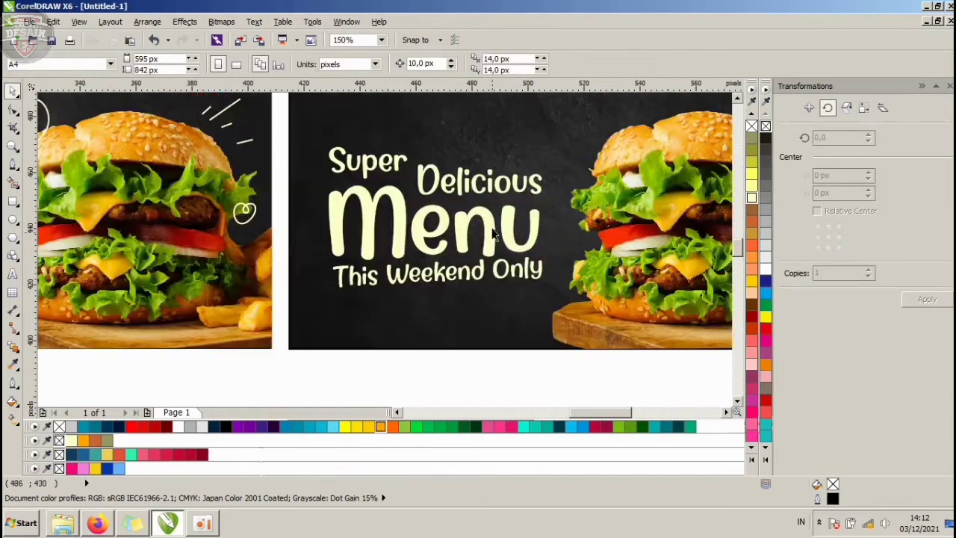
pyautogui.click(485, 196)
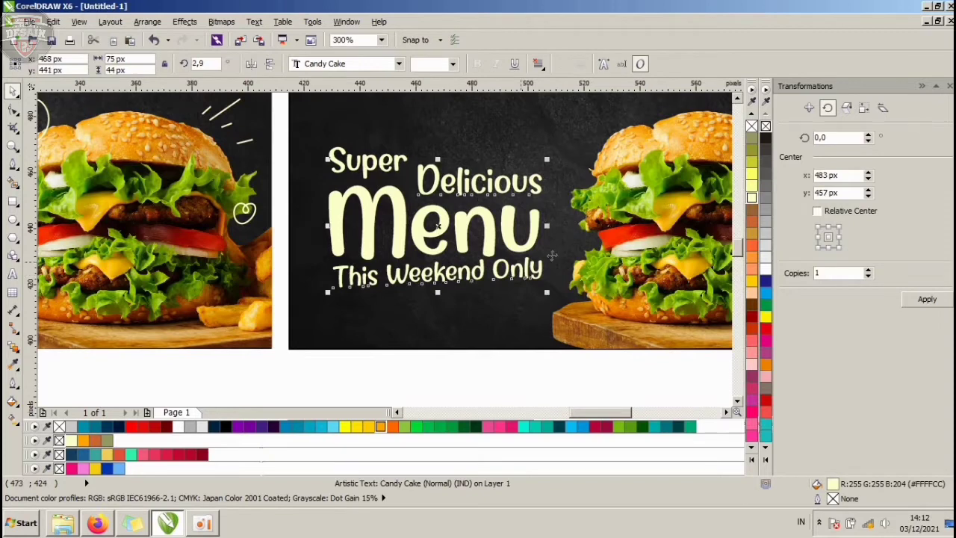
pyautogui.keyDown('shift'); pyautogui.click(452, 280); pyautogui.keyUp('shift')
pyautogui.click(381, 431)
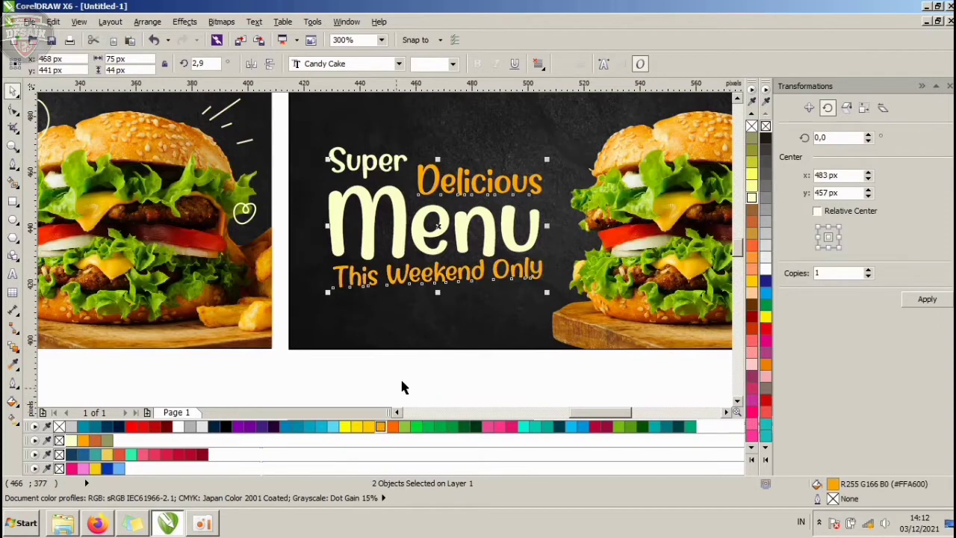
pyautogui.press('Escape')
pyautogui.scroll(-2, 450, 276)
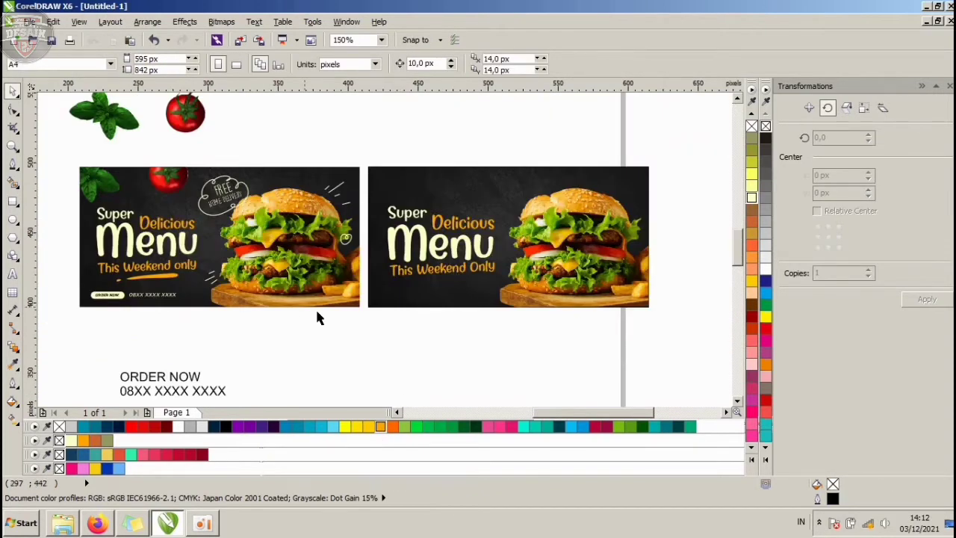
# - Draw a tapered brush-stroke underline and a small oval dot beside its thin end, together about 33 px wide, beneath "This Weekend Only"
pyautogui.scroll(2, 129, 309)
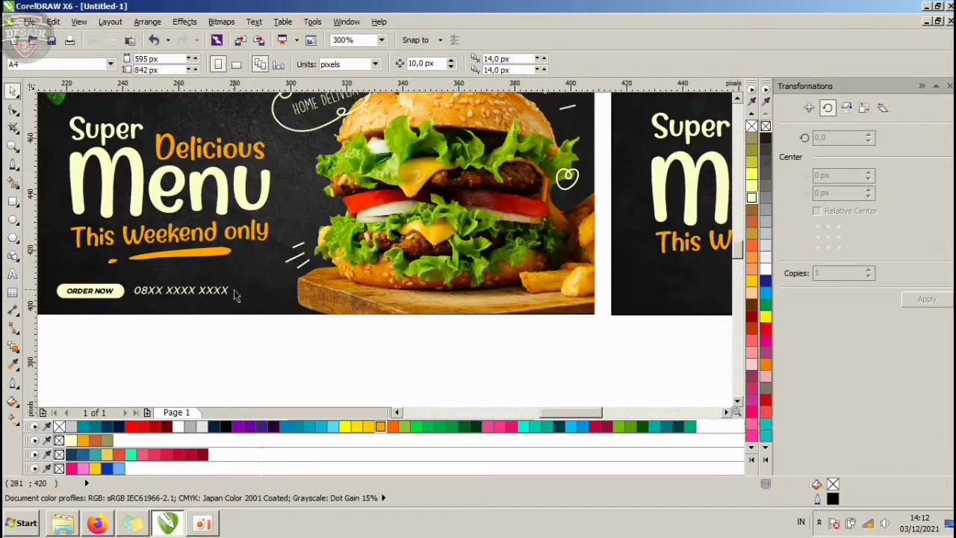
pyautogui.scroll(-2, 234, 295)
pyautogui.scroll(2, 559, 284)
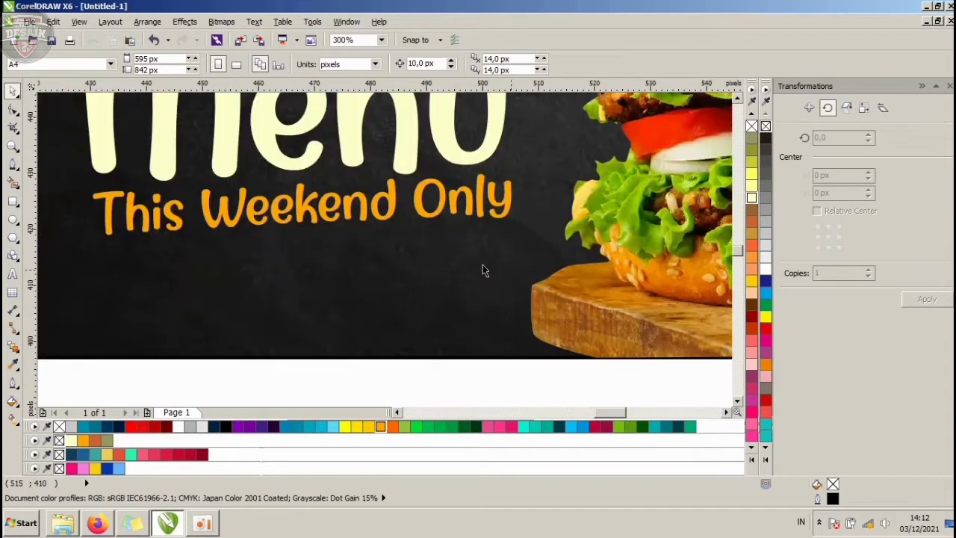
pyautogui.click(13, 165)
pyautogui.scroll(1, 333, 261)
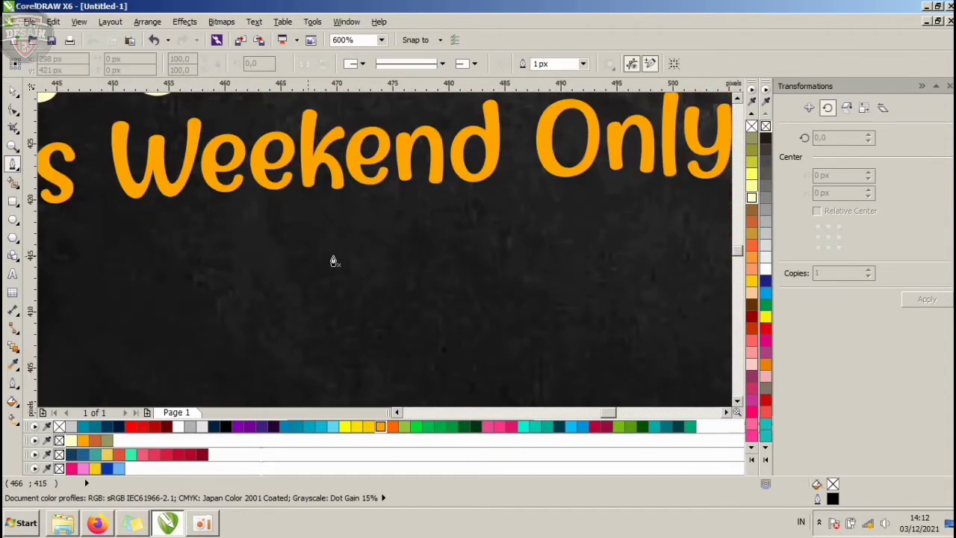
pyautogui.click(329, 266)
pyautogui.moveTo(528, 256); pyautogui.dragTo(580, 225)
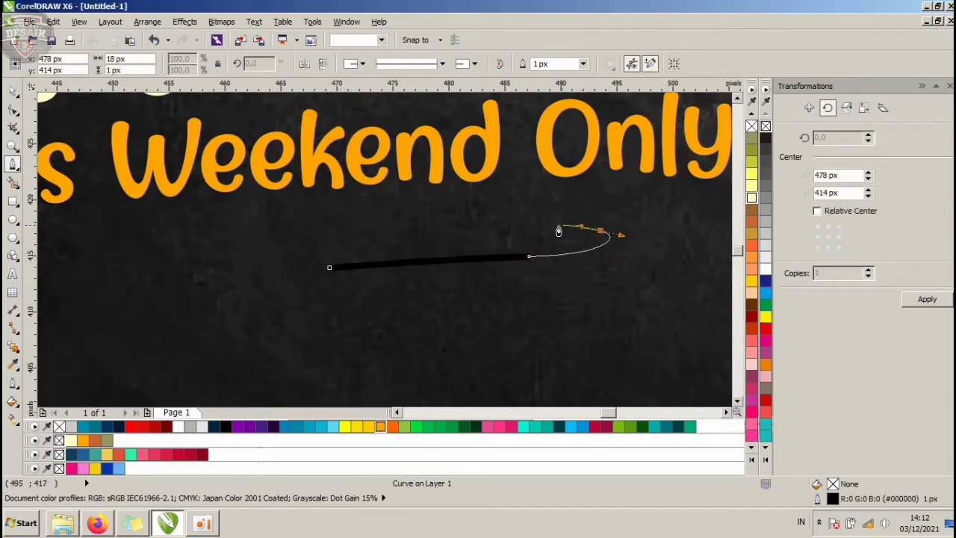
pyautogui.moveTo(408, 241); pyautogui.dragTo(274, 266)
# - Weld the underline stroke and dot into one shape filled with orange #FFA600 and without an outline
pyautogui.click(13, 91)
pyautogui.keyDown('shift'); pyautogui.click(384, 258); pyautogui.keyUp('shift')
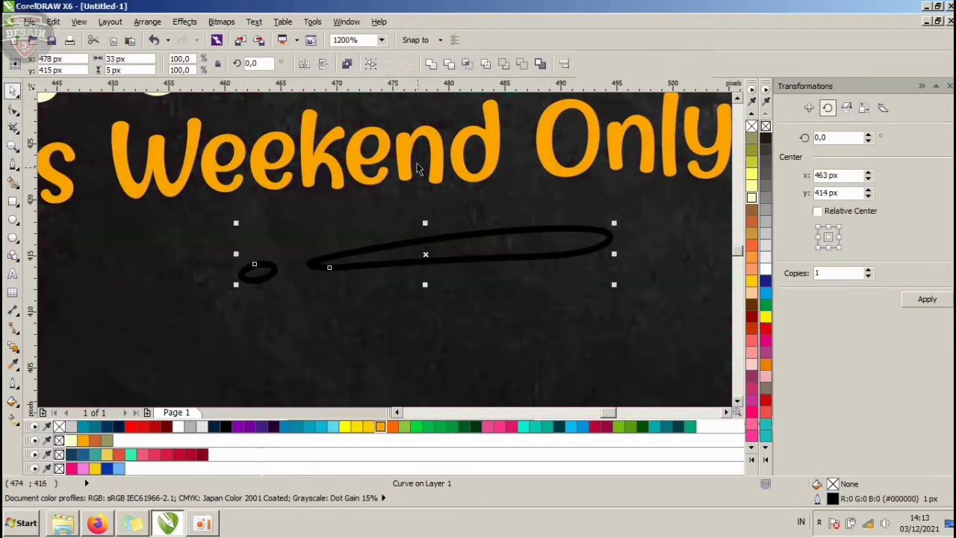
pyautogui.click(430, 64)
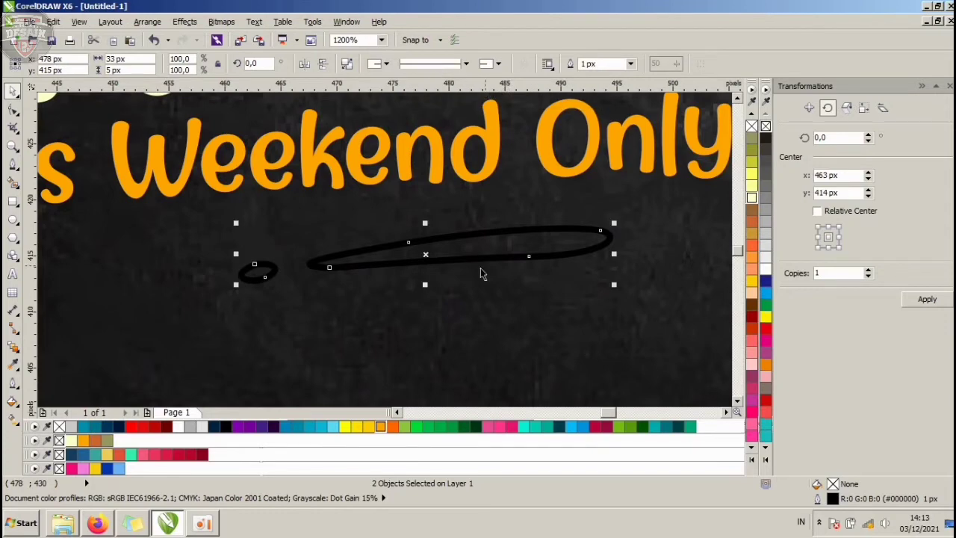
pyautogui.click(377, 426)
pyautogui.rightClick(751, 125)
pyautogui.scroll(-4, 274, 276)
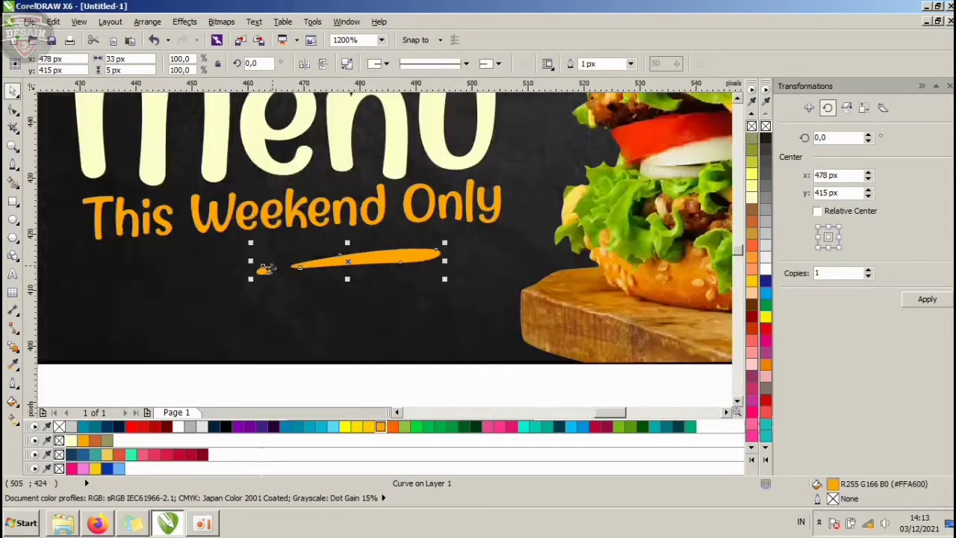
# - Move the orange underline closer beneath "This Weekend Only" and stretch it wider horizontally
pyautogui.scroll(2, 274, 277)
pyautogui.moveTo(270, 264); pyautogui.dragTo(220, 253)
pyautogui.scroll(-3, 276, 259)
pyautogui.click(273, 306)
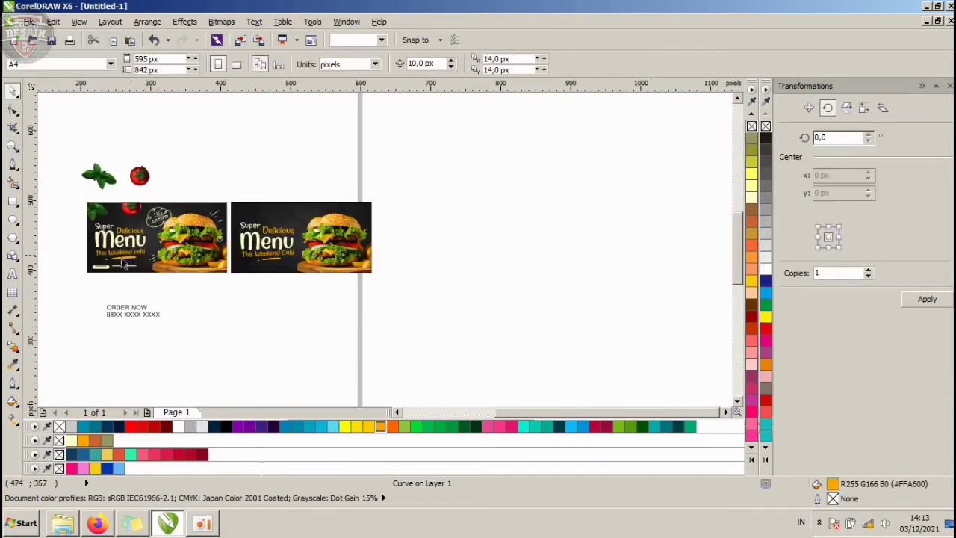
pyautogui.scroll(2, 123, 257)
pyautogui.scroll(2, 426, 269)
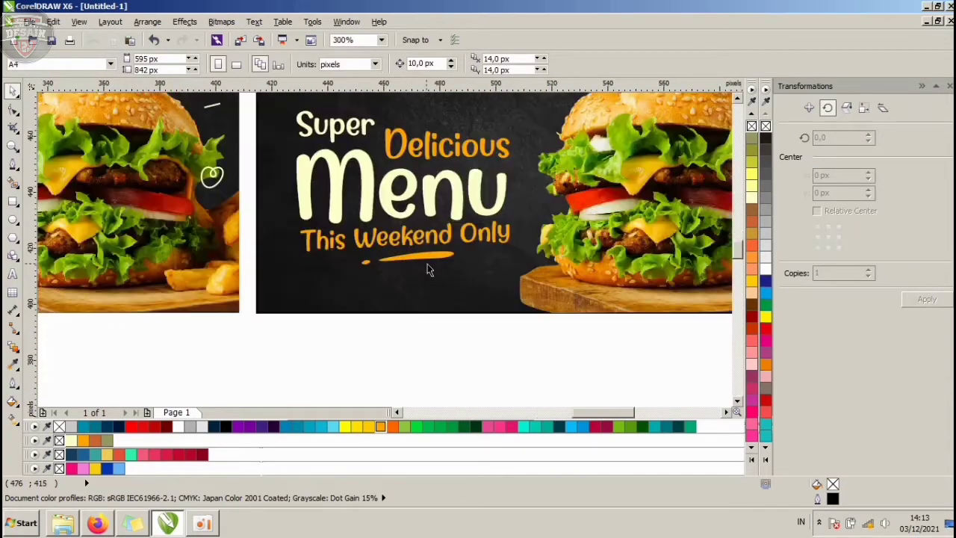
pyautogui.click(457, 259)
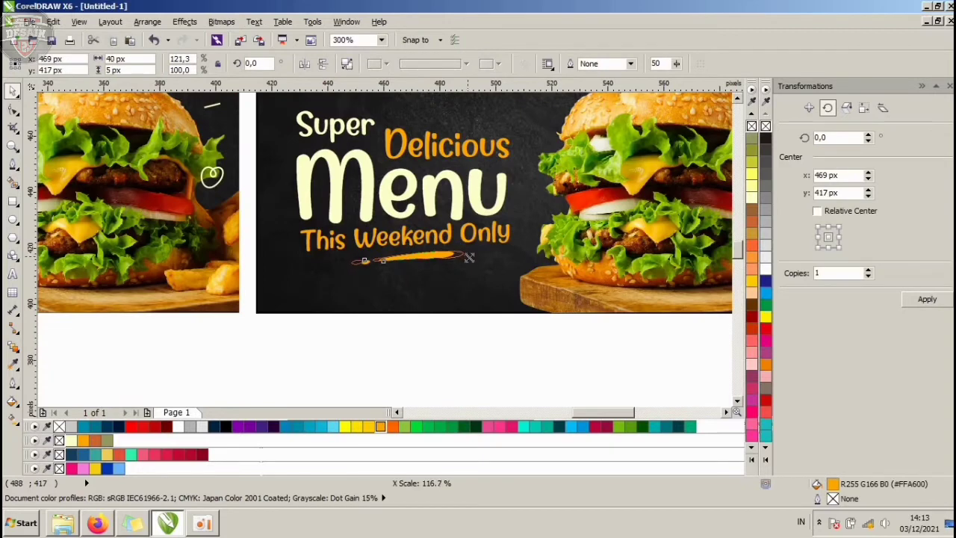
pyautogui.moveTo(469, 257); pyautogui.dragTo(476, 259)
pyautogui.click(418, 332)
# - Move the "ORDER NOW" and phone number lines beneath the headline on the new banner
pyautogui.scroll(-2, 418, 314)
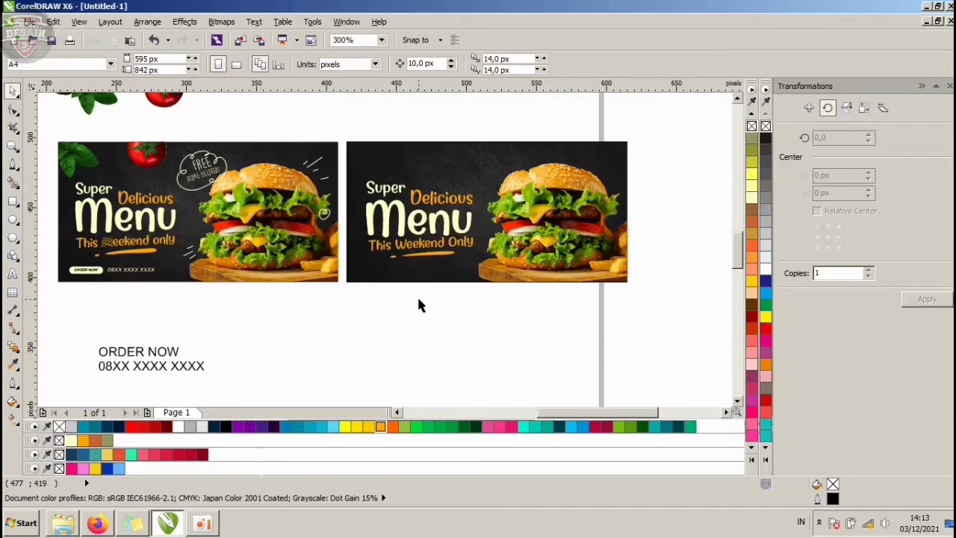
pyautogui.click(388, 278)
pyautogui.click(393, 129)
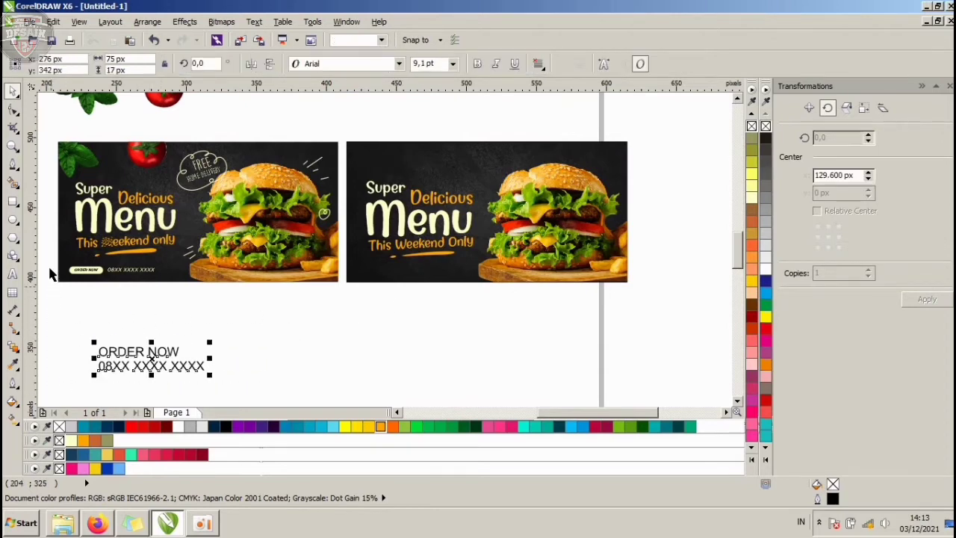
pyautogui.scroll(2, 82, 270)
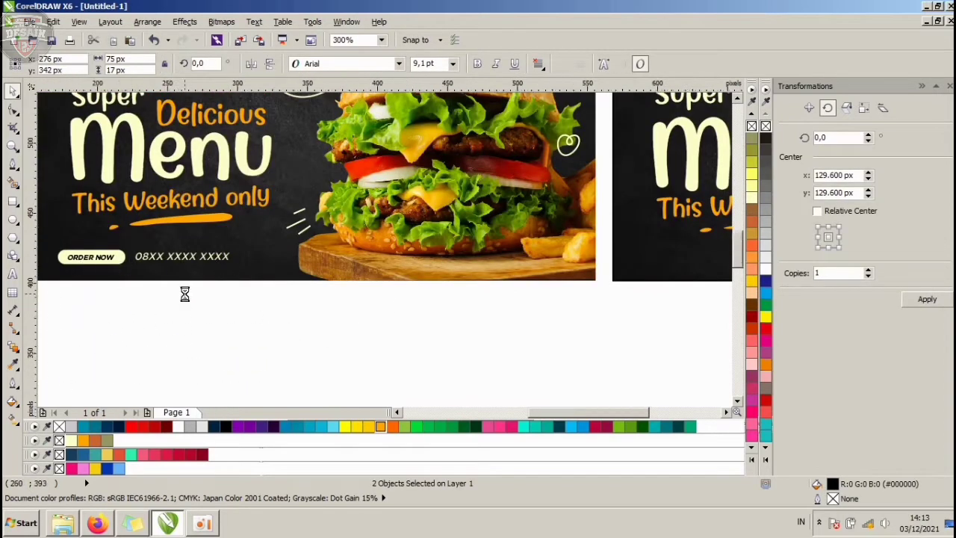
pyautogui.scroll(-2, 186, 294)
pyautogui.moveTo(203, 368); pyautogui.dragTo(446, 271)
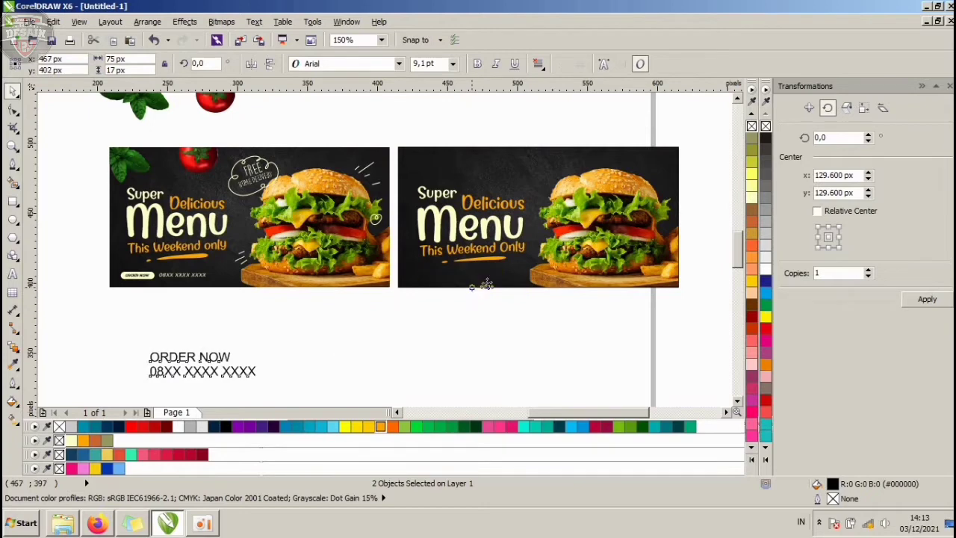
# - Set the font of "ORDER NOW" and the phone number to Gotham Black
pyautogui.scroll(2, 464, 203)
pyautogui.click(399, 64)
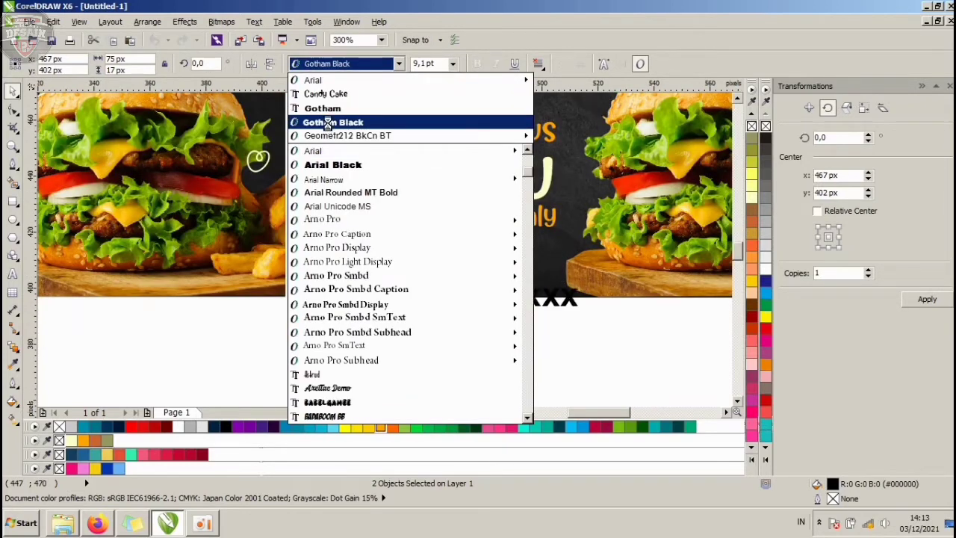
pyautogui.click(327, 123)
pyautogui.scroll(1, 510, 281)
pyautogui.click(463, 370)
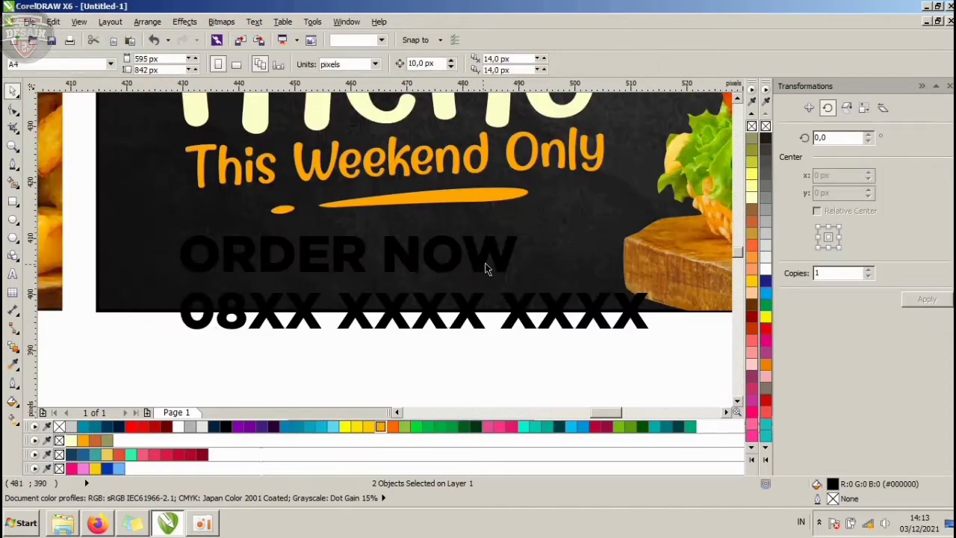
# - Set the phone number's font to Gotham and shrink it to about 7.7 pt
pyautogui.click(493, 310)
pyautogui.click(332, 65)
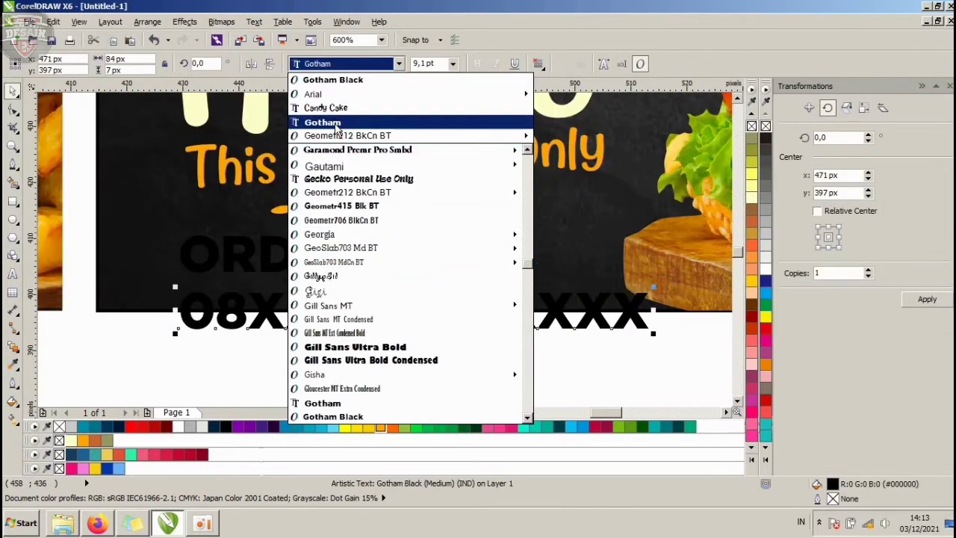
pyautogui.click(334, 125)
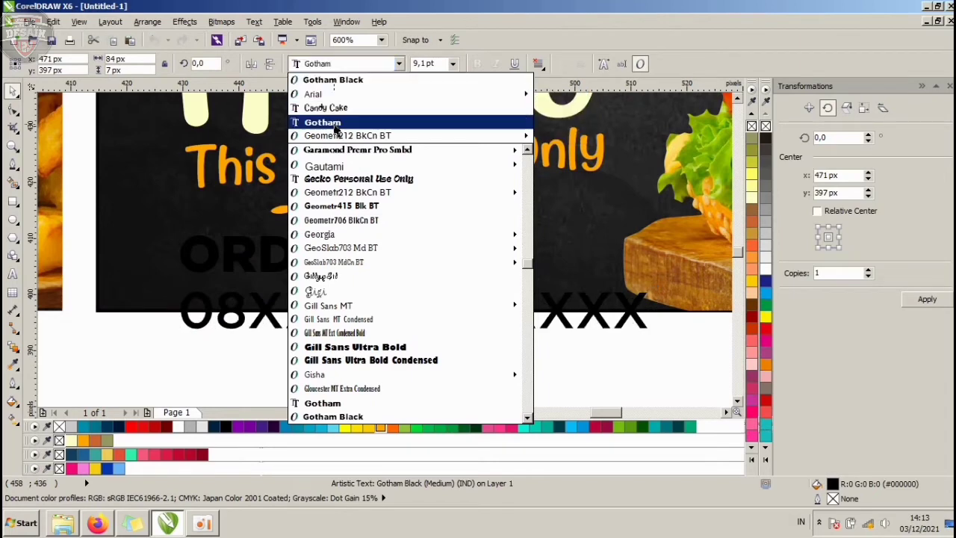
pyautogui.click(335, 124)
pyautogui.moveTo(650, 288); pyautogui.dragTo(584, 281)
# - Fill "ORDER NOW" and the phone number with pale yellow #FFFFCC and move the number up onto the same line
pyautogui.keyDown('shift'); pyautogui.click(497, 268); pyautogui.keyUp('shift')
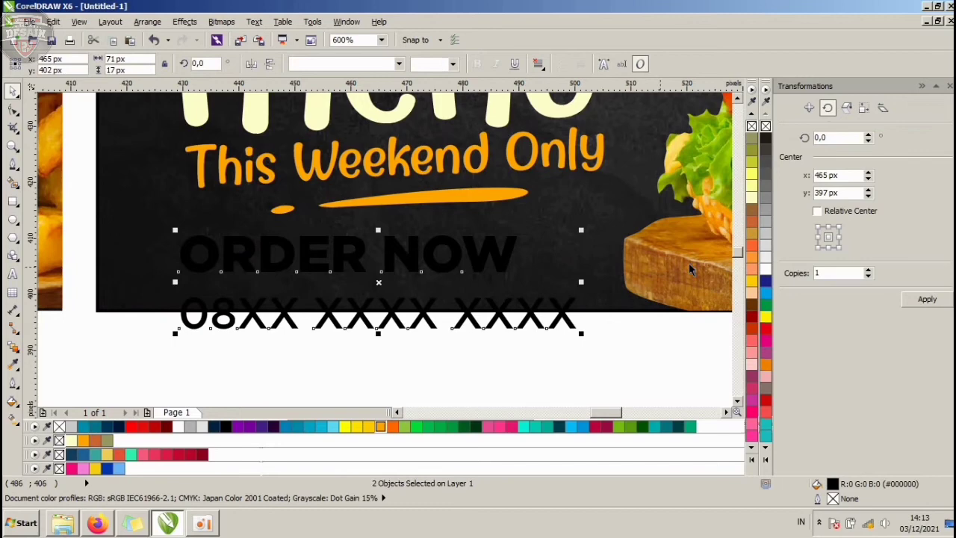
pyautogui.click(752, 212)
pyautogui.click(512, 313)
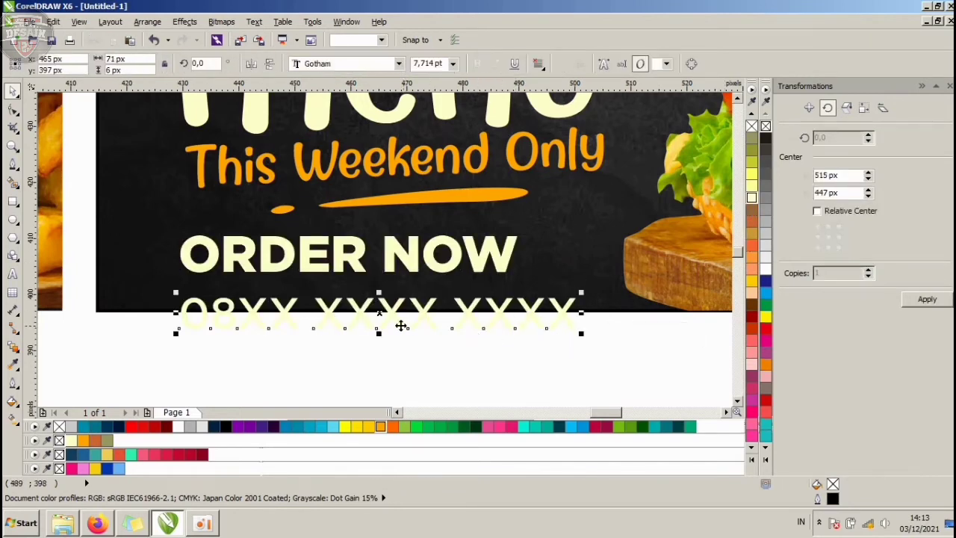
pyautogui.moveTo(401, 326); pyautogui.dragTo(534, 263)
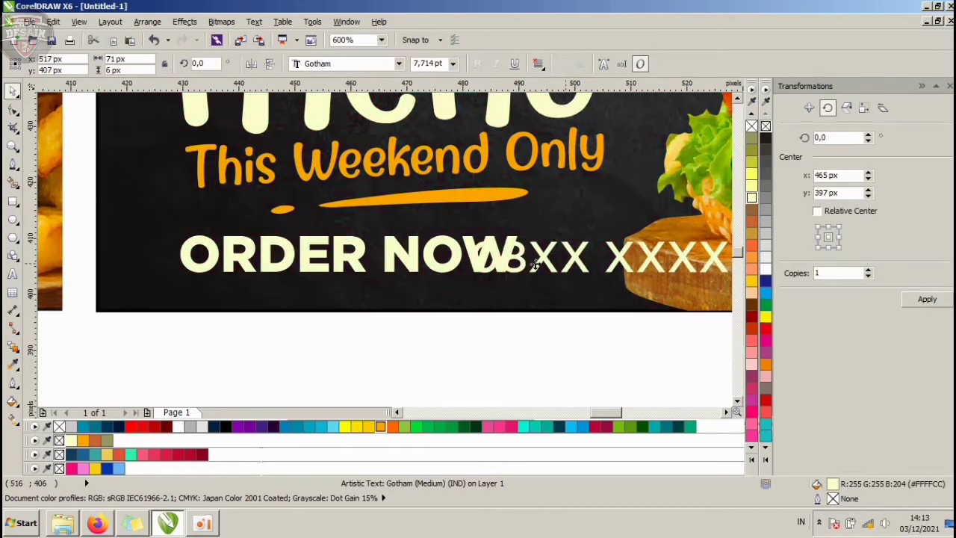
# - Shrink both order texts together, with "ORDER NOW" at about 4.9 pt, and space them apart side by side beneath the underline
pyautogui.keyDown('shift'); pyautogui.click(419, 267); pyautogui.keyUp('shift')
pyautogui.scroll(-2, 418, 267)
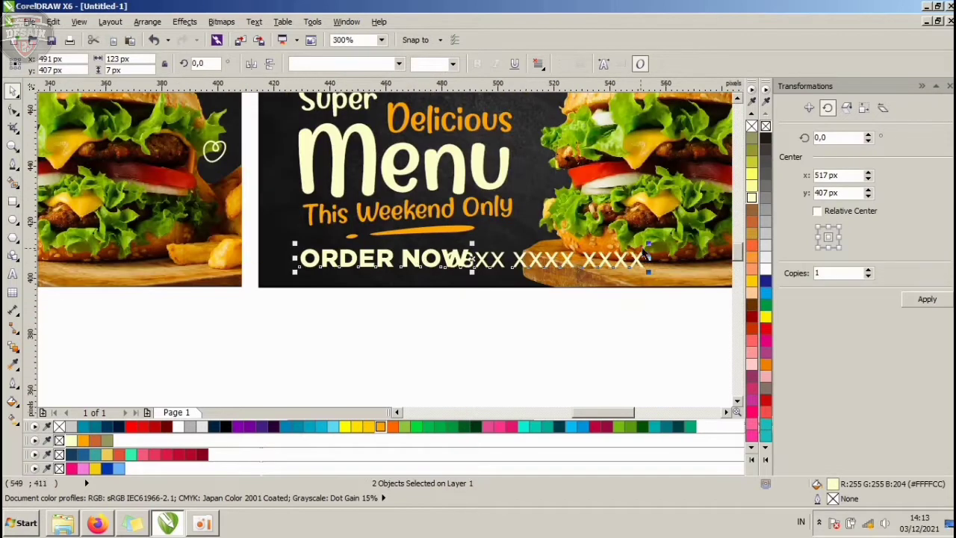
pyautogui.moveTo(648, 242); pyautogui.dragTo(486, 226)
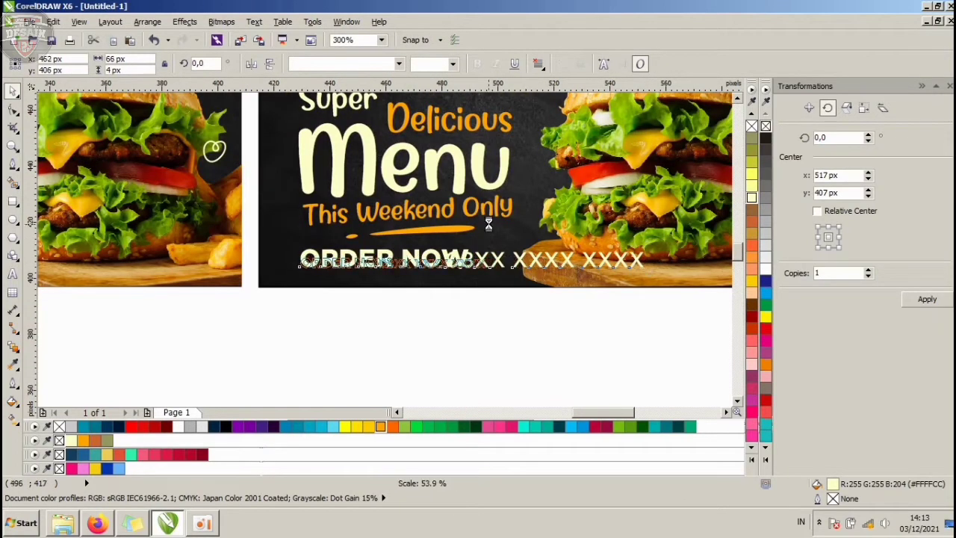
pyautogui.click(467, 313)
pyautogui.scroll(1, 366, 252)
pyautogui.moveTo(444, 282); pyautogui.dragTo(489, 278)
pyautogui.moveTo(368, 279); pyautogui.dragTo(339, 278)
pyautogui.click(321, 337)
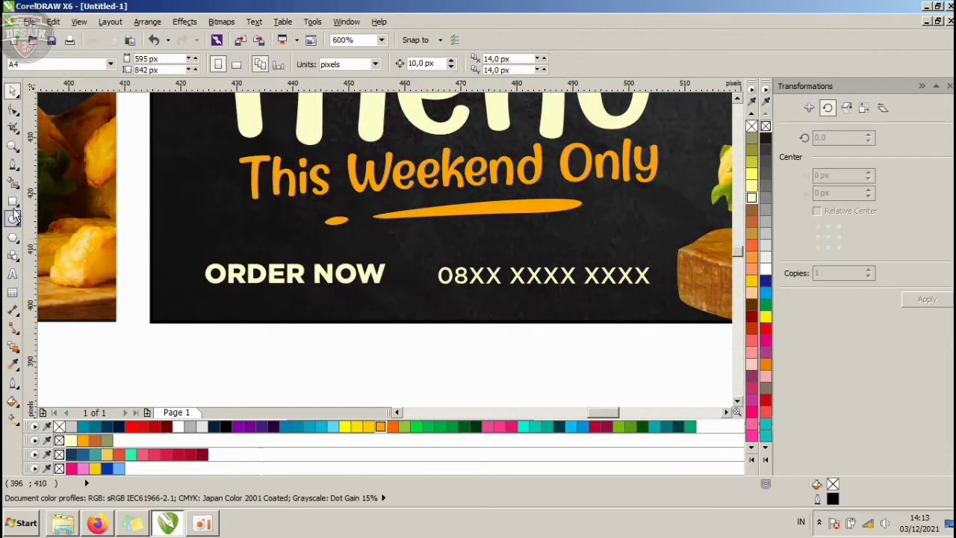
# - Draw a rectangle of about 40 x 8 px around "ORDER NOW" and round its corners to about 4 px
pyautogui.click(13, 200)
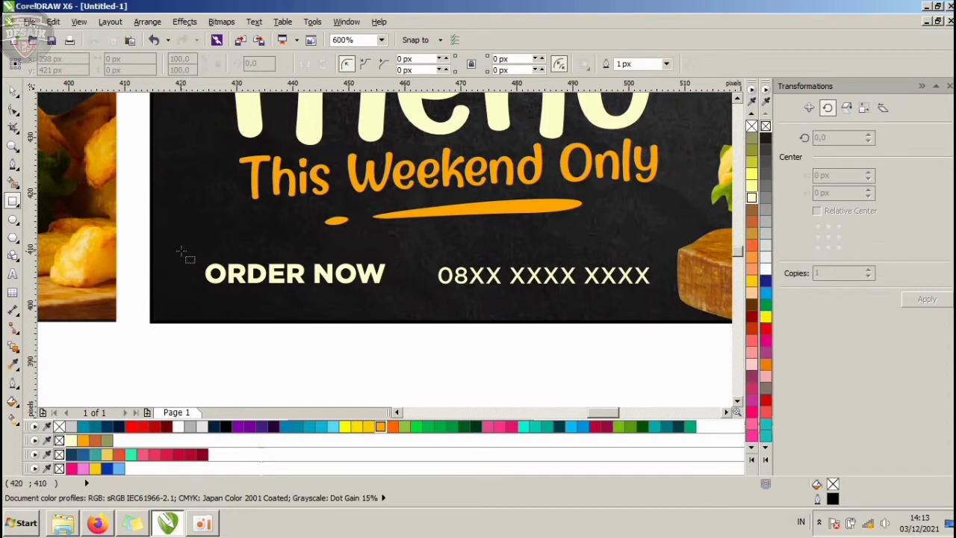
pyautogui.moveTo(181, 252); pyautogui.dragTo(407, 299)
pyautogui.press('F10')
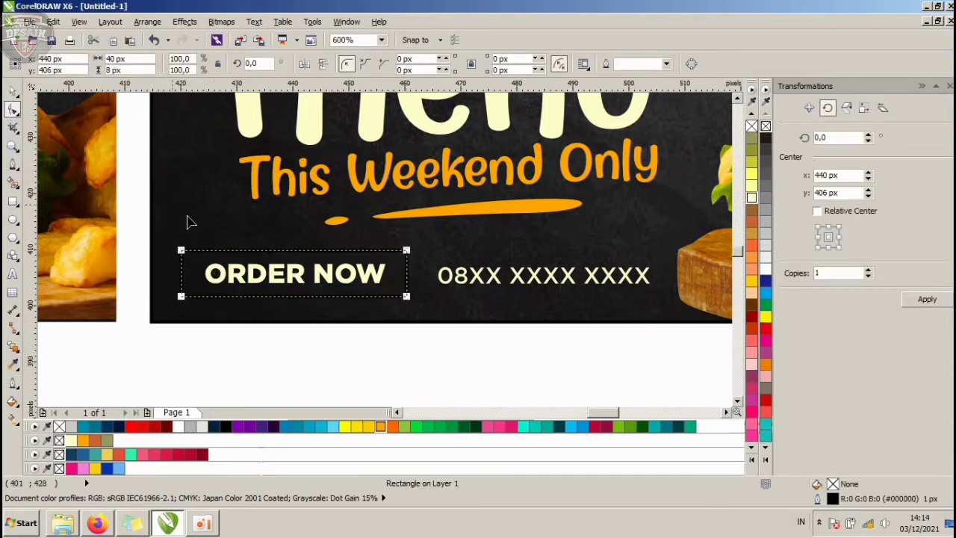
pyautogui.moveTo(186, 256); pyautogui.dragTo(206, 252)
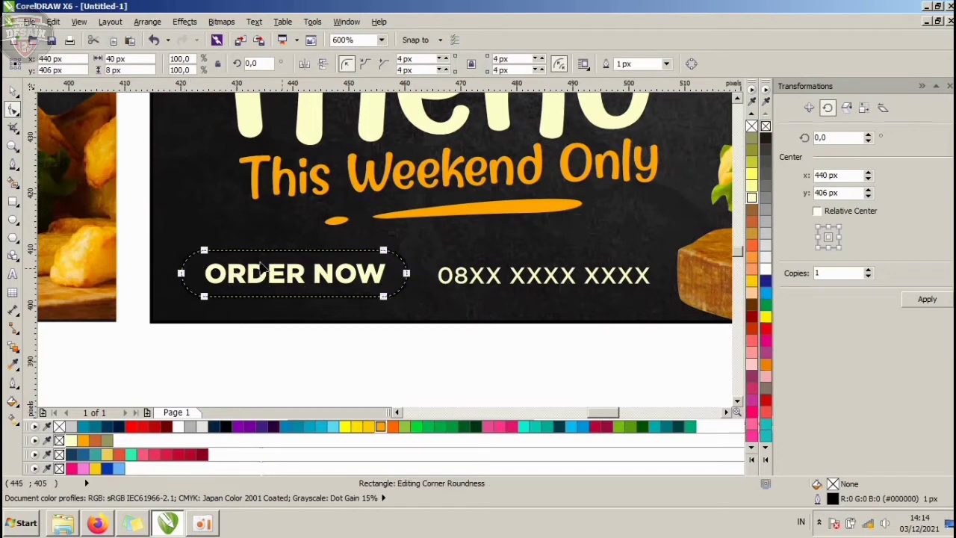
pyautogui.click(13, 91)
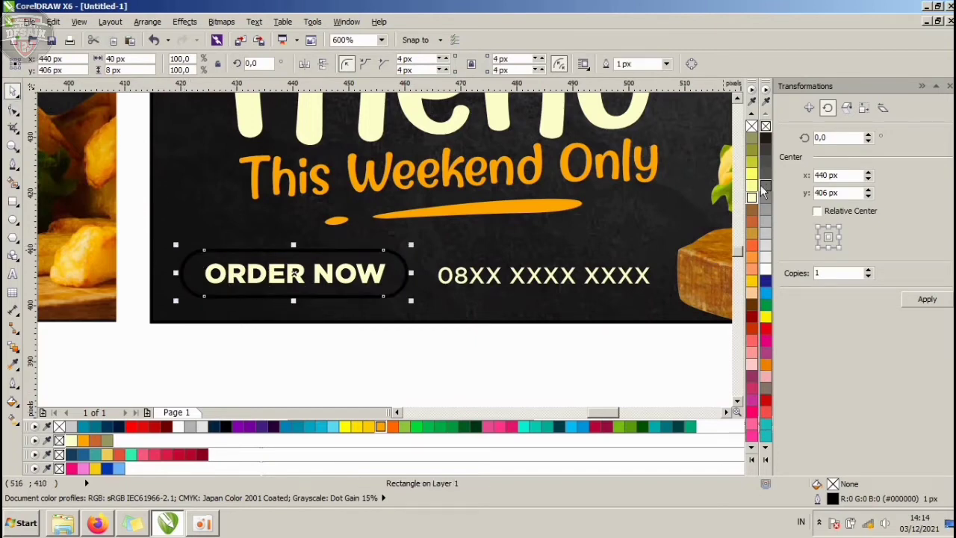
# - Fill the rounded rectangle with pale yellow #FFFFCC and move it down just below "ORDER NOW"
pyautogui.click(751, 198)
pyautogui.moveTo(407, 353); pyautogui.dragTo(180, 241)
pyautogui.click(269, 355)
pyautogui.click(270, 298)
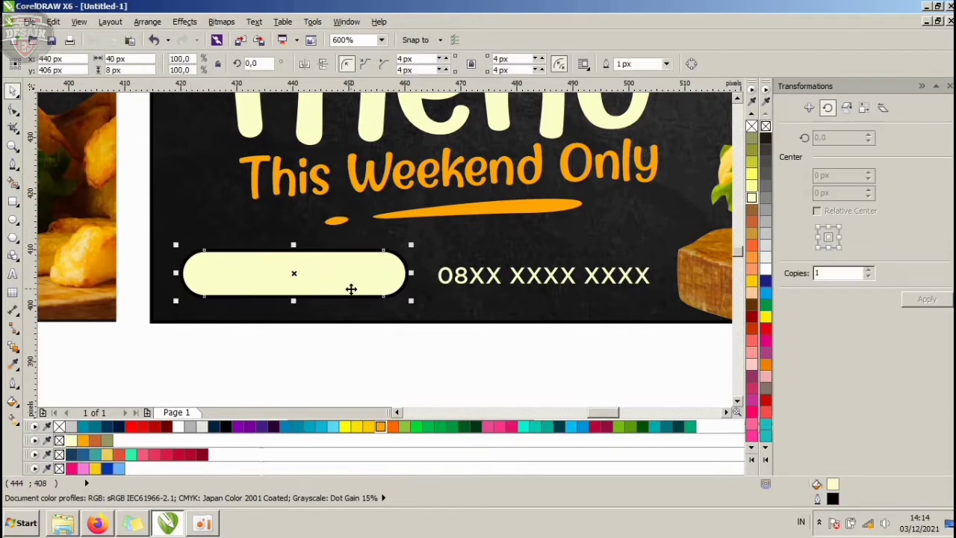
pyautogui.moveTo(291, 262); pyautogui.dragTo(291, 298)
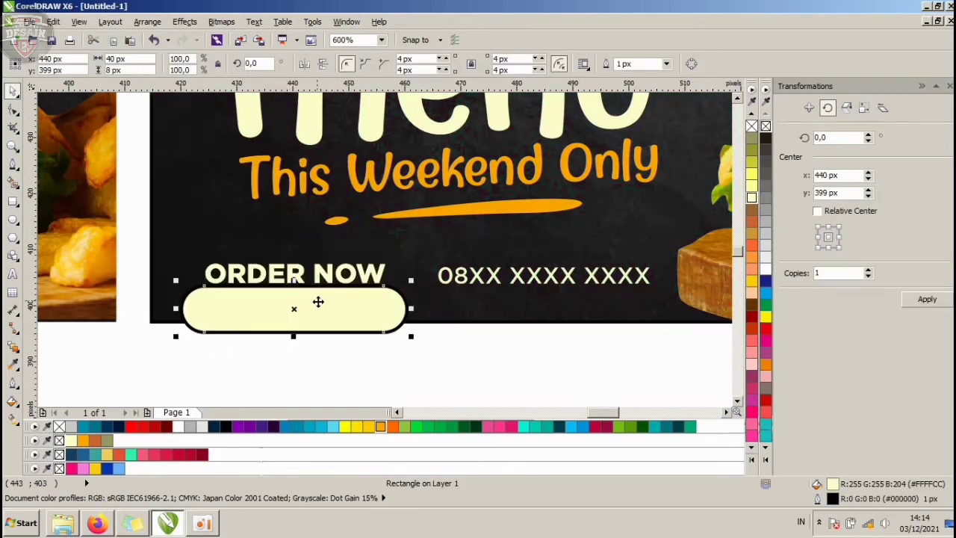
# - Change the fill color of "ORDER NOW" to black #000000
pyautogui.click(351, 282)
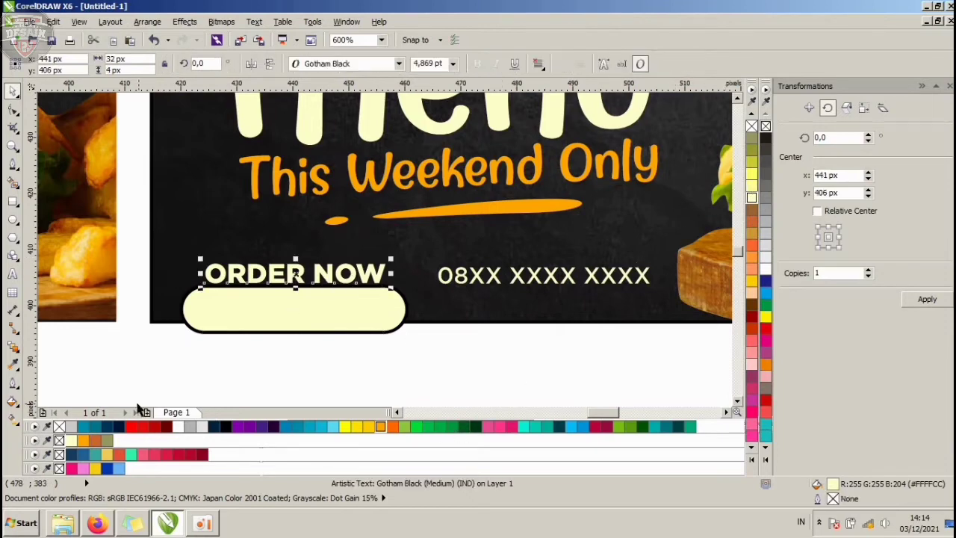
pyautogui.click(753, 449)
pyautogui.click(715, 120)
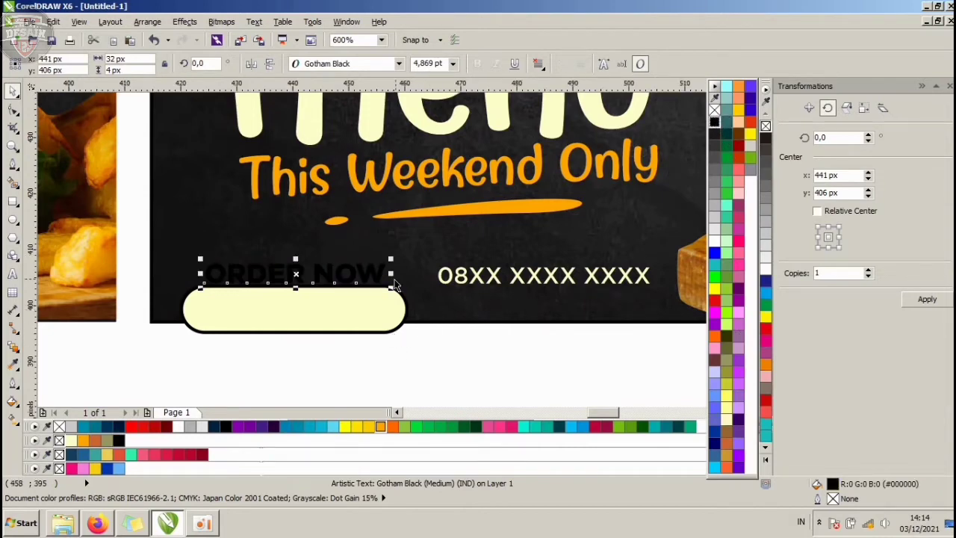
# - Center "ORDER NOW" on the rounded rectangle and move the two up together beside the phone number
pyautogui.keyDown('shift'); pyautogui.click(368, 301); pyautogui.keyUp('shift')
pyautogui.press('c')
pyautogui.press('e')
pyautogui.moveTo(433, 354); pyautogui.dragTo(158, 260)
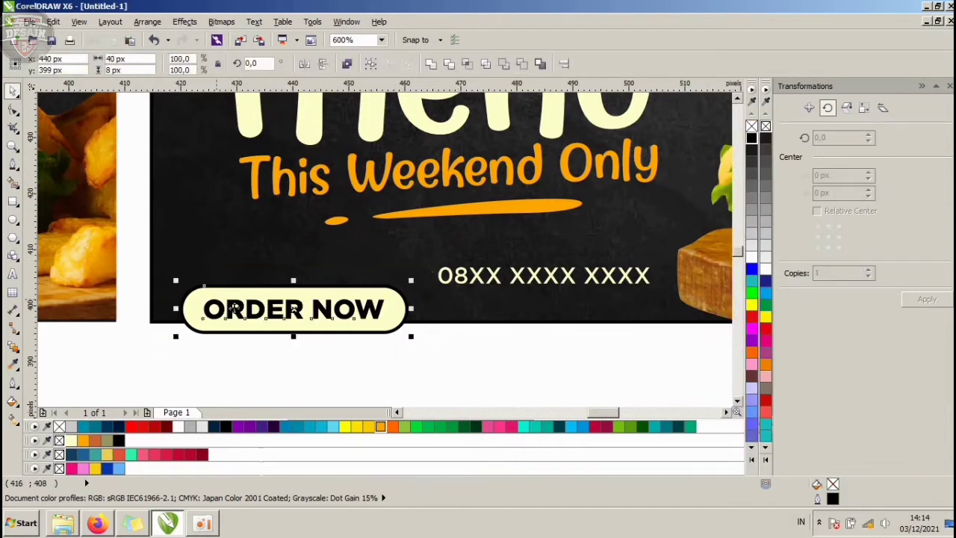
pyautogui.moveTo(313, 319); pyautogui.dragTo(326, 286)
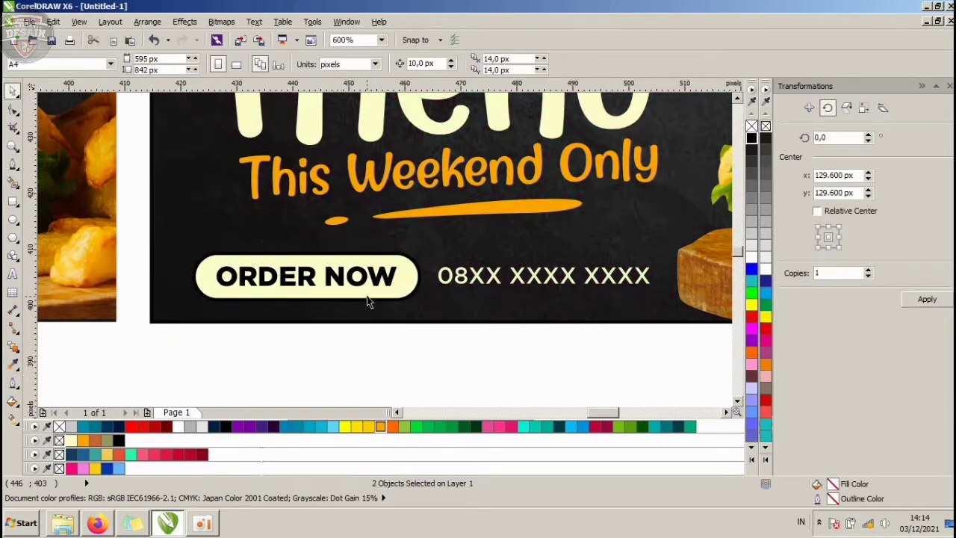
# - Slant the "ORDER NOW" text and the phone number text together slightly to the right
pyautogui.click(403, 278)
pyautogui.click(393, 278)
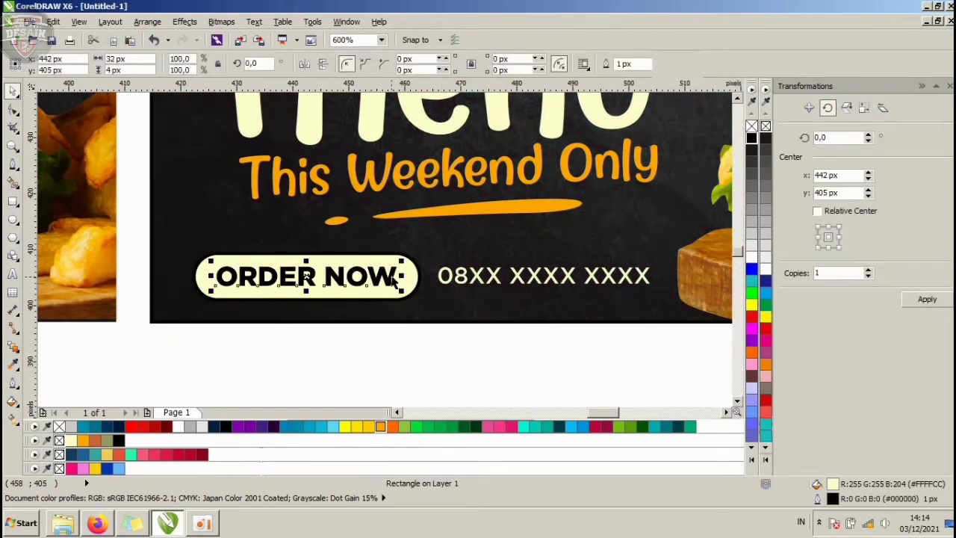
pyautogui.click(474, 280)
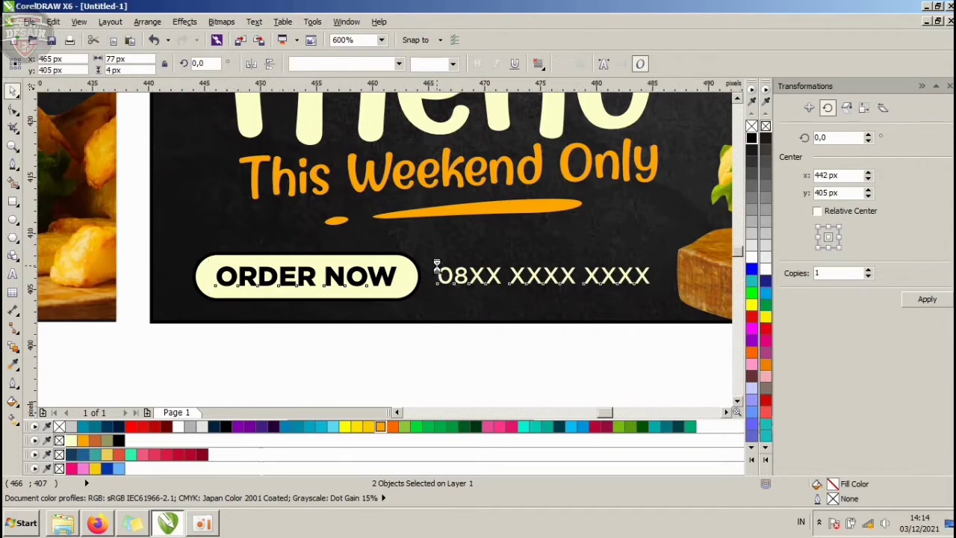
pyautogui.scroll(1, 438, 275)
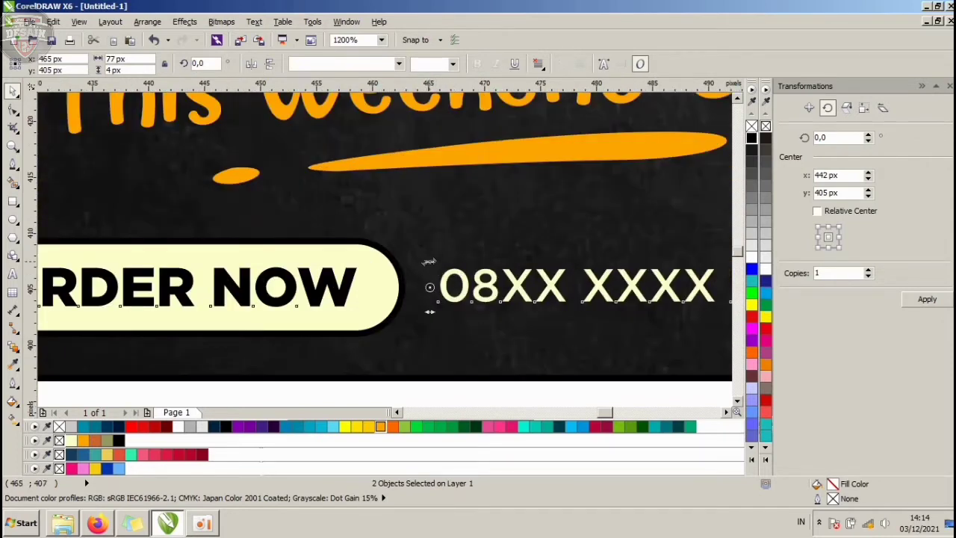
pyautogui.moveTo(430, 261)
pyautogui.mouseDown()
pyautogui.moveTo(439, 267)
pyautogui.moveTo(426, 262)
pyautogui.mouseUp()
pyautogui.scroll(-1, 439, 259)
pyautogui.scroll(1, 438, 262)
pyautogui.scroll(-1, 426, 263)
pyautogui.click(449, 348)
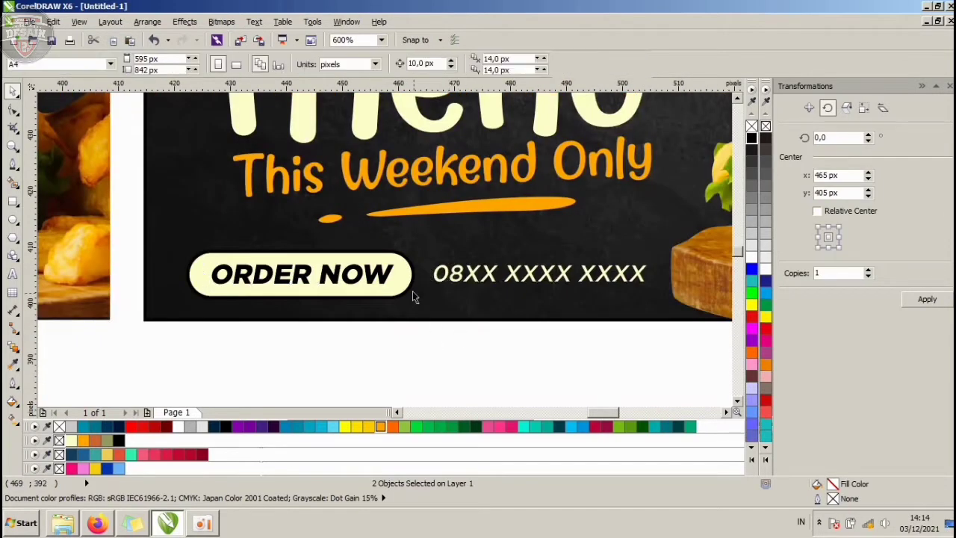
# - Remove the outline of the rounded rectangle behind "ORDER NOW" and shrink it to about 39 x 8 px
pyautogui.click(398, 273)
pyautogui.scroll(1, 398, 265)
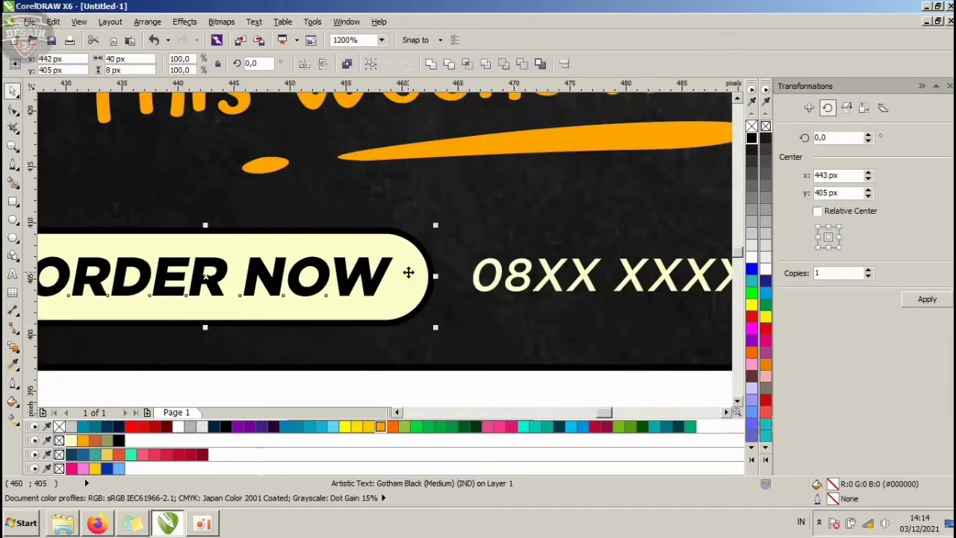
pyautogui.keyDown('shift'); pyautogui.click(408, 273); pyautogui.keyUp('shift')
pyautogui.scroll(-1, 472, 253)
pyautogui.click(406, 269)
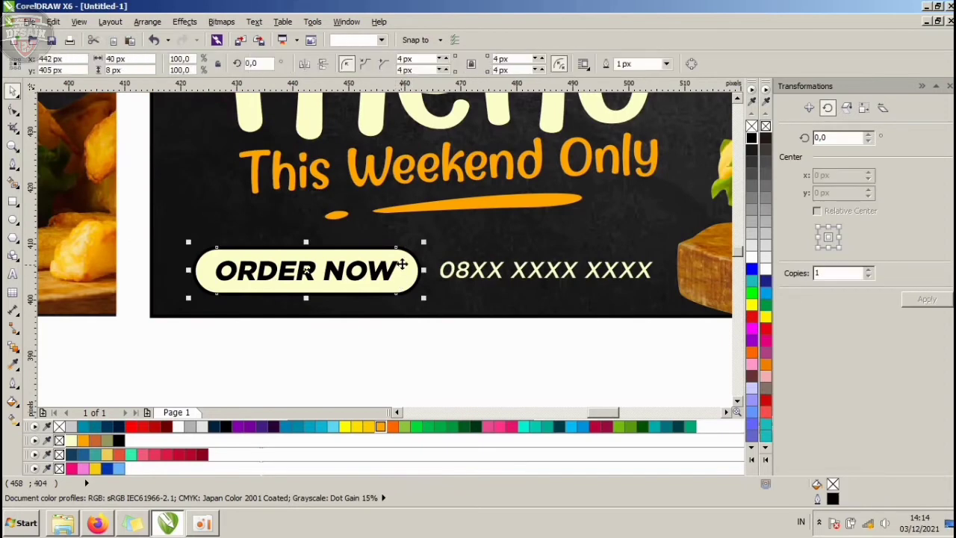
pyautogui.scroll(1, 398, 265)
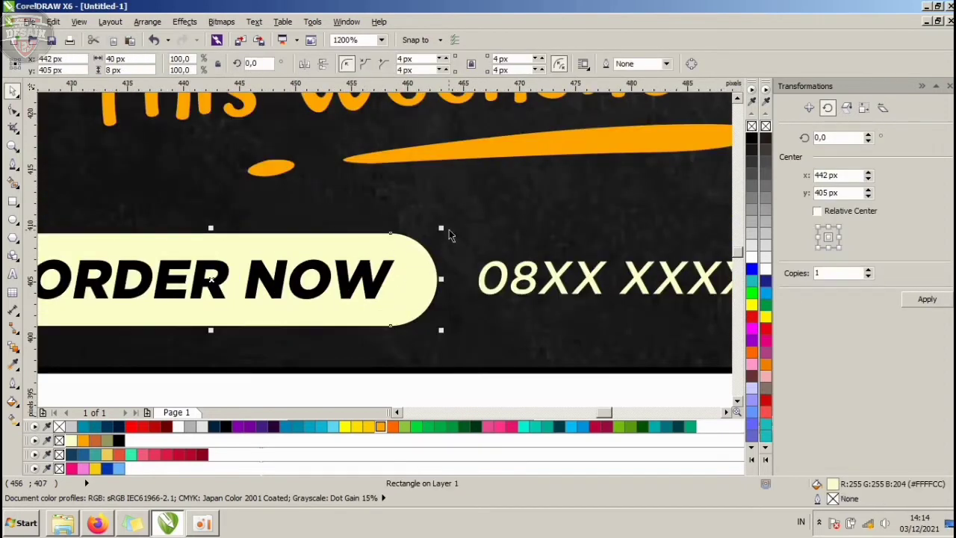
pyautogui.moveTo(443, 230); pyautogui.dragTo(427, 232)
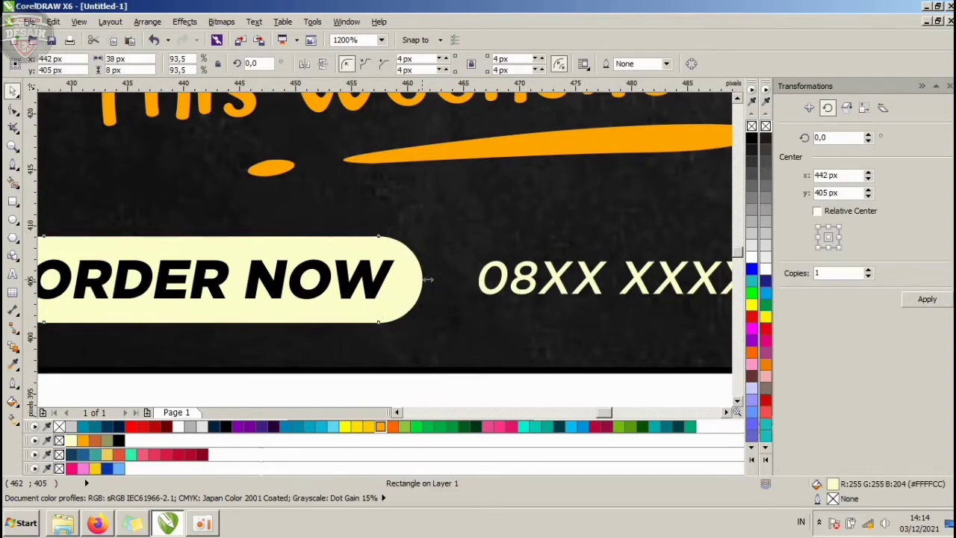
pyautogui.moveTo(428, 280); pyautogui.dragTo(436, 278)
# - Group "ORDER NOW" with its rounded rectangle and scale the group down to about 6 px high, keeping it beside the phone number
pyautogui.click(505, 291)
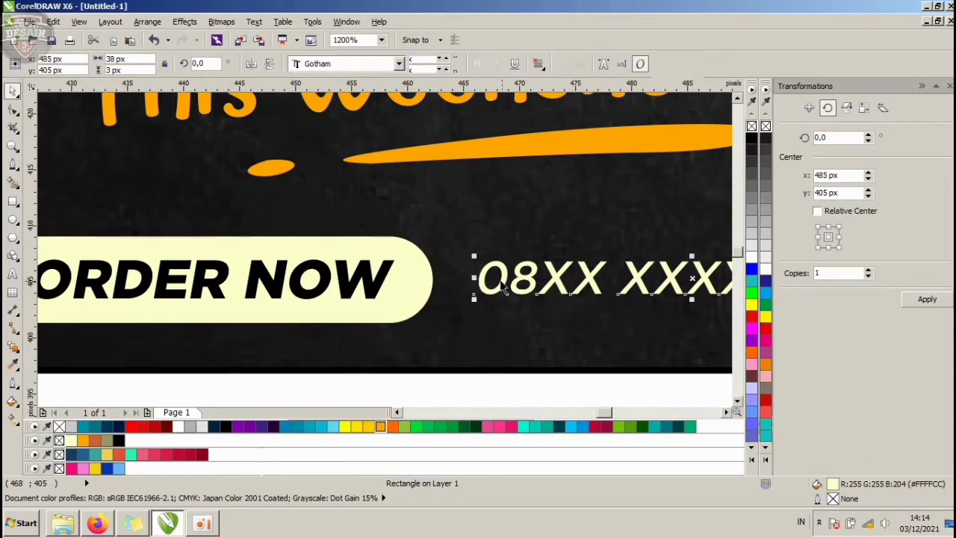
pyautogui.scroll(-1, 465, 279)
pyautogui.moveTo(476, 343); pyautogui.dragTo(252, 267)
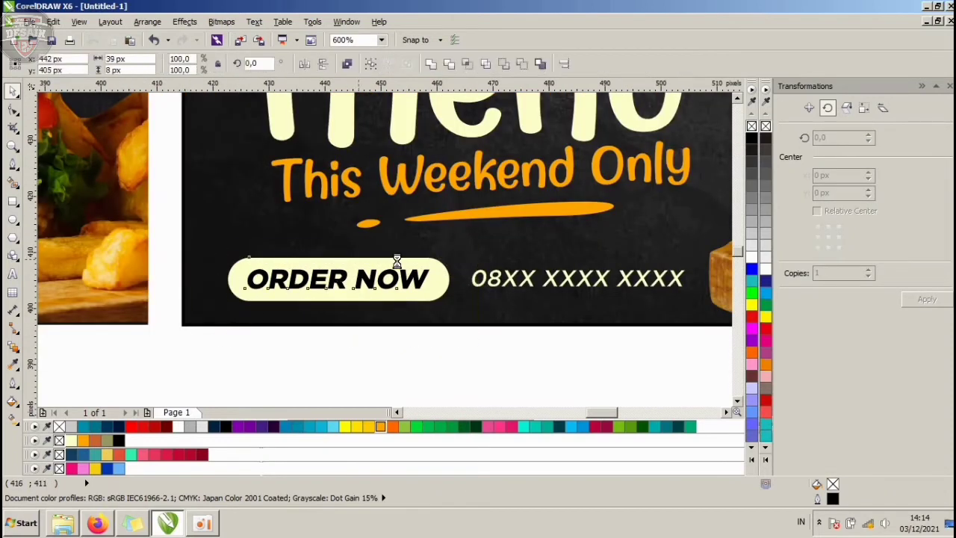
pyautogui.moveTo(448, 252); pyautogui.dragTo(448, 277)
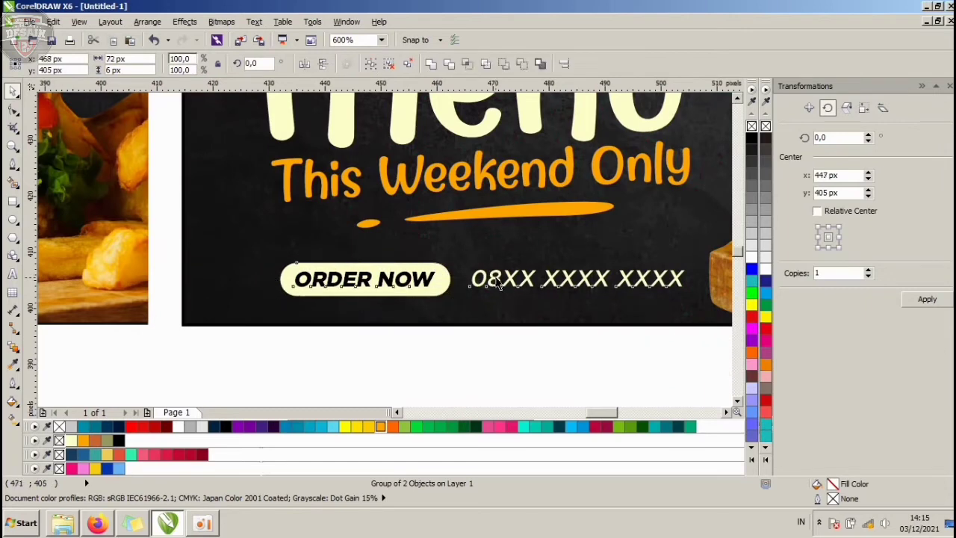
# - Group the order button with the phone number and move the group left toward the banner's edge
pyautogui.keyDown('shift'); pyautogui.click(490, 278); pyautogui.keyUp('shift')
pyautogui.moveTo(696, 360); pyautogui.dragTo(539, 288)
pyautogui.moveTo(252, 259); pyautogui.dragTo(234, 249)
pyautogui.hotkey('ctrl', 'g')
pyautogui.moveTo(376, 277); pyautogui.dragTo(320, 278)
pyautogui.scroll(-2, 364, 277)
pyautogui.click(422, 317)
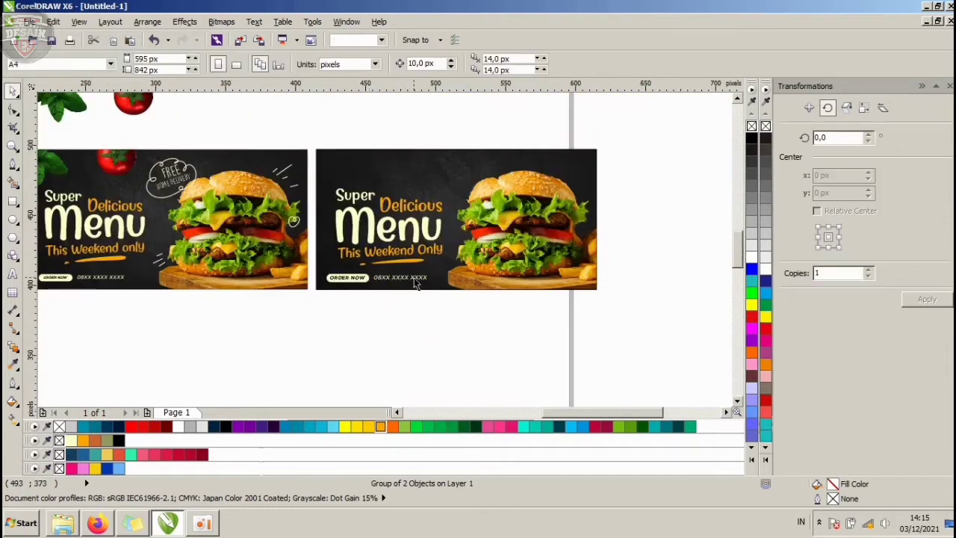
# - Scale the order button and phone number group down to about 65 x 5 px below the headline
pyautogui.scroll(1, 394, 276)
pyautogui.click(393, 278)
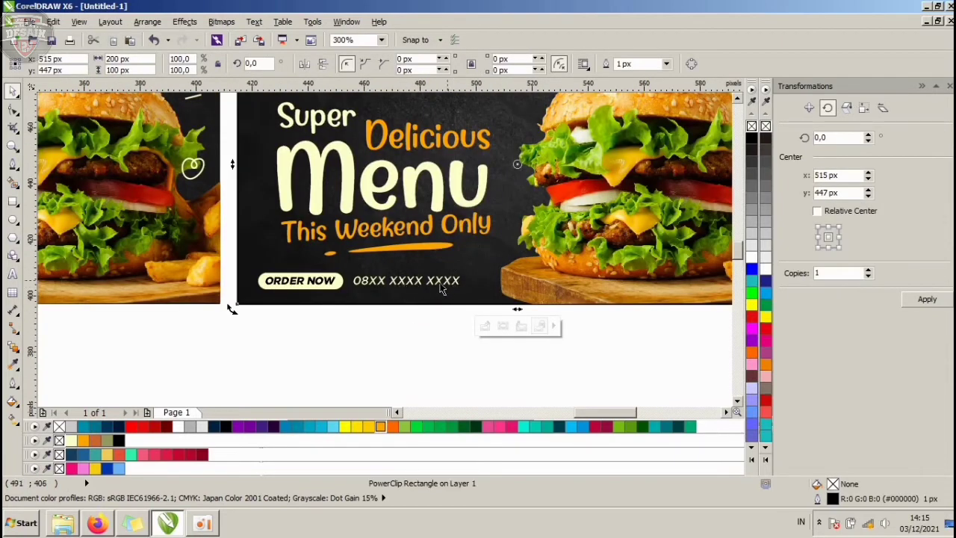
pyautogui.moveTo(465, 267); pyautogui.dragTo(458, 267)
pyautogui.moveTo(258, 266); pyautogui.dragTo(268, 268)
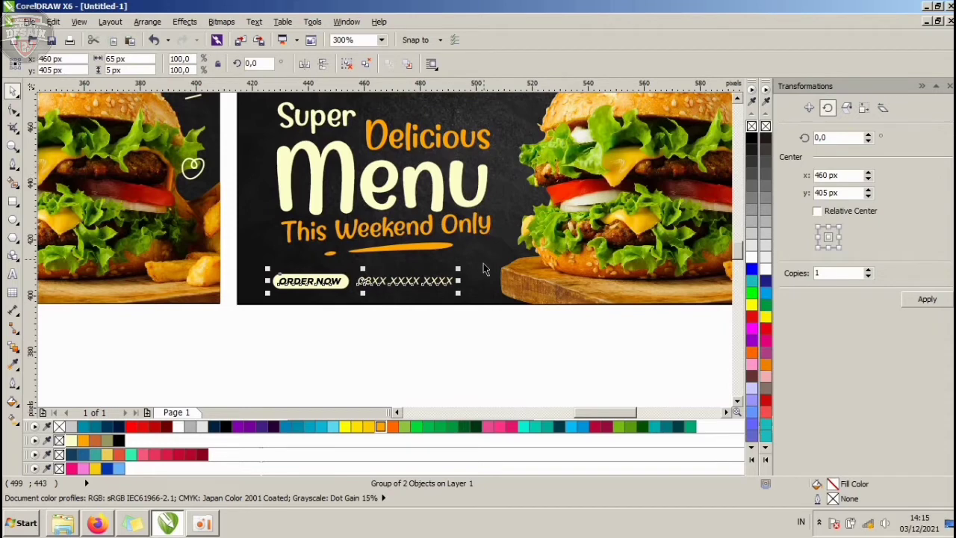
pyautogui.click(454, 337)
pyautogui.click(422, 282)
pyautogui.moveTo(472, 324); pyautogui.dragTo(252, 262)
pyautogui.click(432, 291)
pyautogui.scroll(-2, 407, 289)
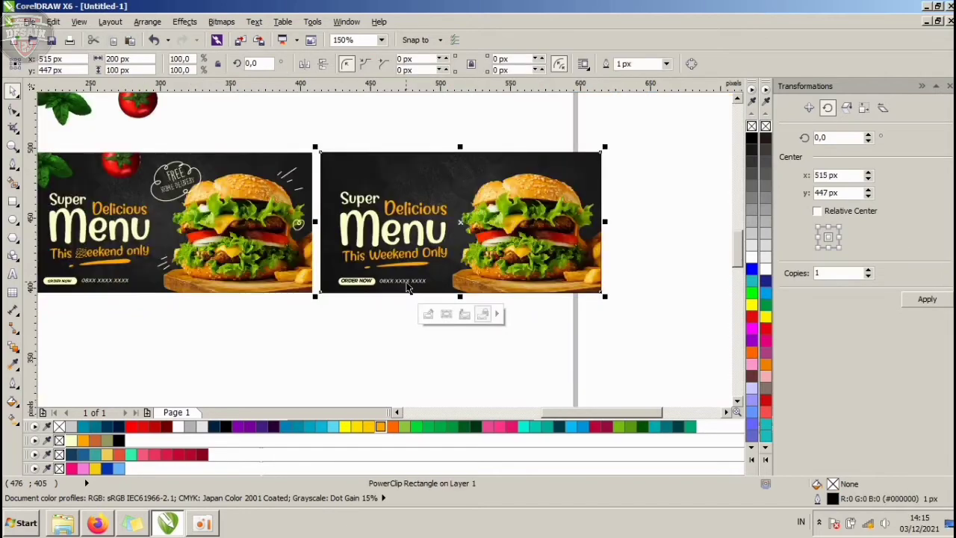
pyautogui.scroll(-2, 407, 290)
# - Group the headline texts with the underline and move the group slightly up and left, in line with the order button
pyautogui.click(313, 300)
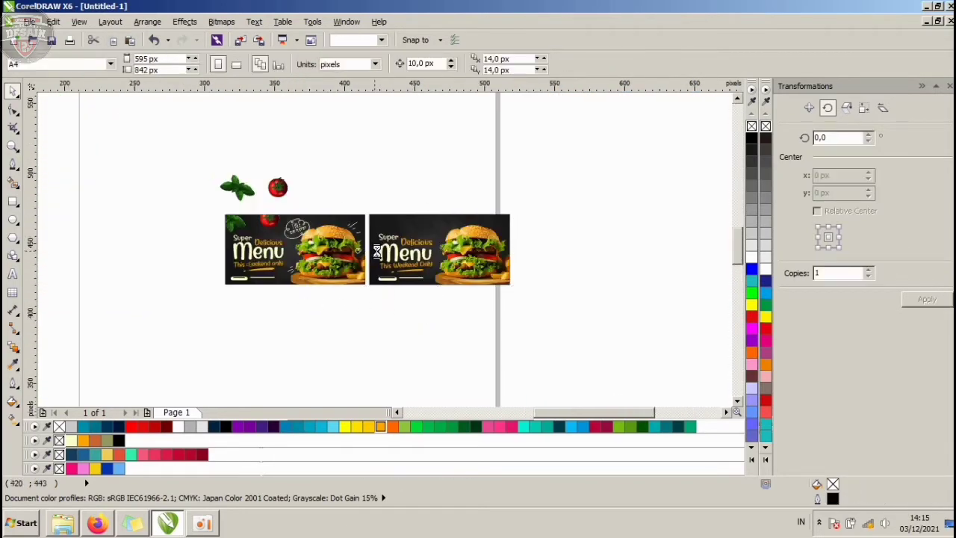
pyautogui.scroll(2, 377, 252)
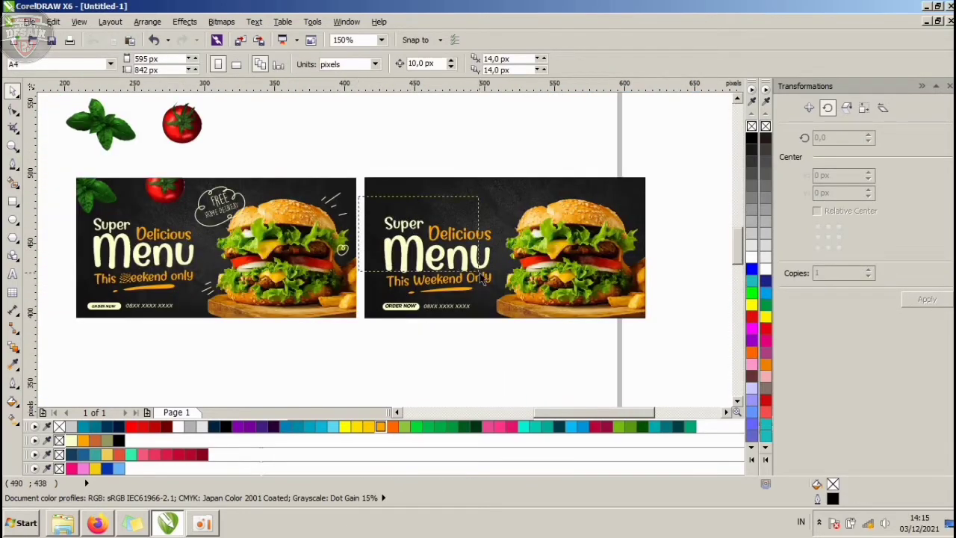
pyautogui.moveTo(503, 298); pyautogui.dragTo(502, 298)
pyautogui.moveTo(458, 258); pyautogui.dragTo(443, 221)
pyautogui.scroll(2, 425, 249)
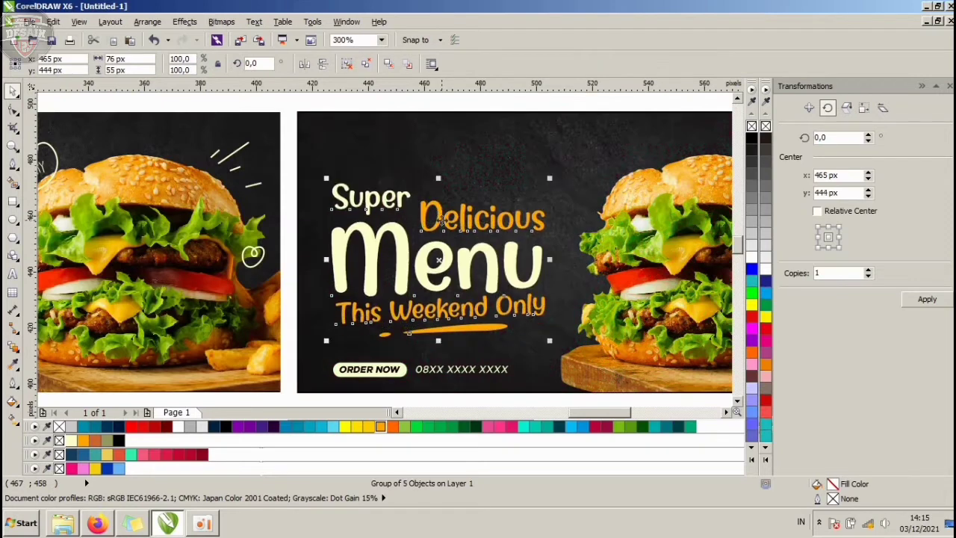
pyautogui.scroll(-1, 442, 221)
pyautogui.click(408, 138)
# - Move the basil and tomato images onto the top edge of the new banner and bring both to the front
pyautogui.click(187, 112)
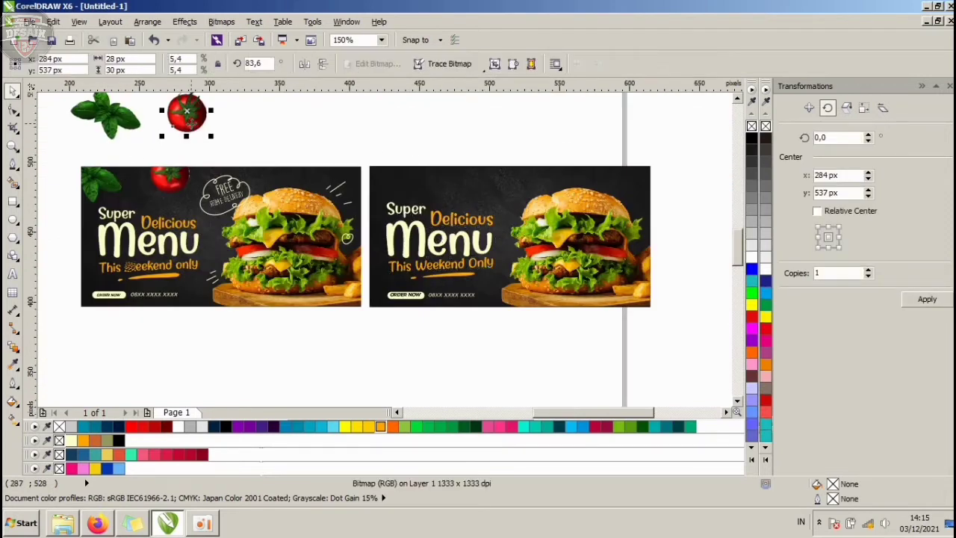
pyautogui.keyDown('shift'); pyautogui.click(114, 124); pyautogui.keyUp('shift')
pyautogui.moveTo(115, 125); pyautogui.dragTo(387, 170)
pyautogui.press('Escape')
pyautogui.scroll(2, 387, 153)
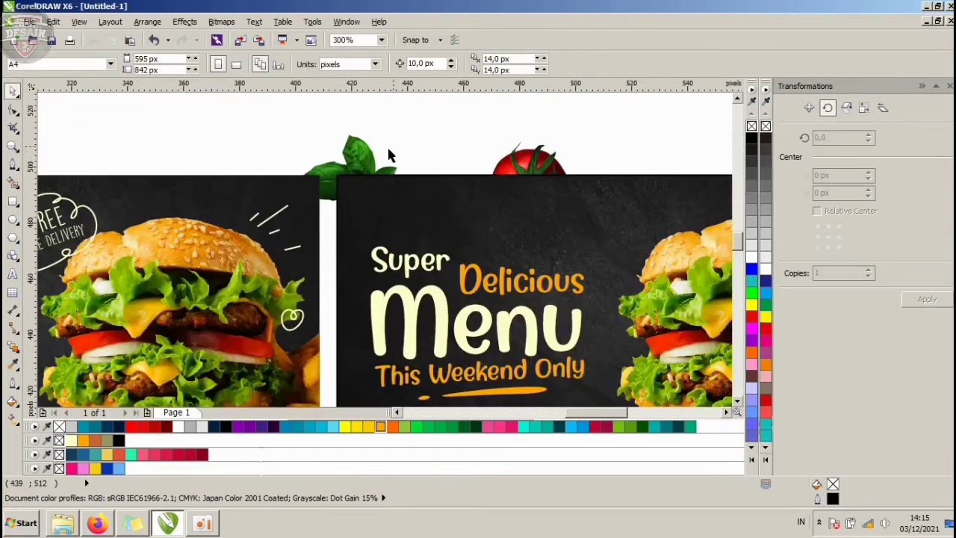
pyautogui.click(378, 140)
pyautogui.keyDown('shift'); pyautogui.click(525, 171); pyautogui.keyUp('shift')
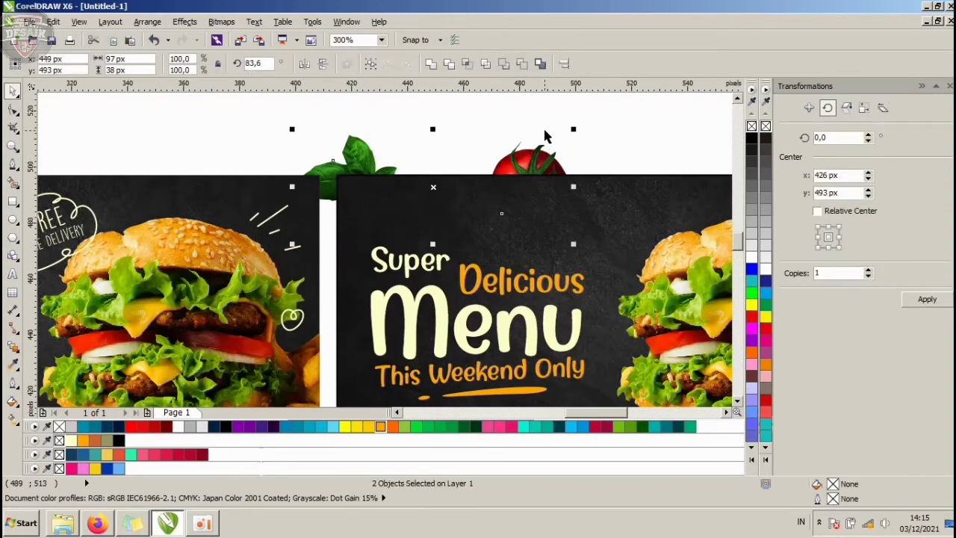
pyautogui.hotkey('shift', 'pageup')
pyautogui.click(497, 118)
# - Enlarge the tomato image on the new banner's top edge to about 34 x 36 px
pyautogui.click(410, 200)
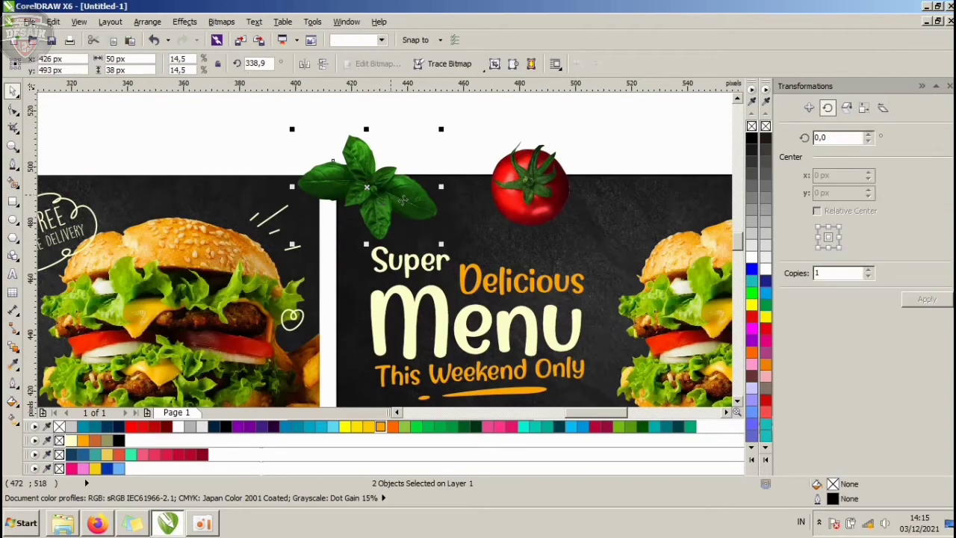
pyautogui.scroll(1, 409, 205)
pyautogui.moveTo(413, 196); pyautogui.dragTo(416, 194)
pyautogui.scroll(-2, 415, 193)
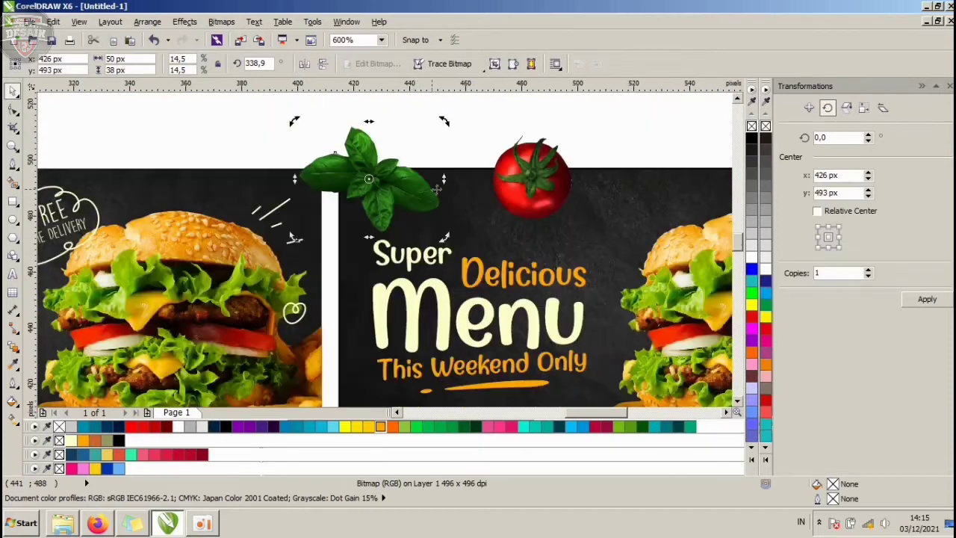
pyautogui.click(533, 195)
pyautogui.moveTo(578, 131); pyautogui.dragTo(543, 177)
pyautogui.scroll(-1, 543, 162)
pyautogui.scroll(1, 573, 185)
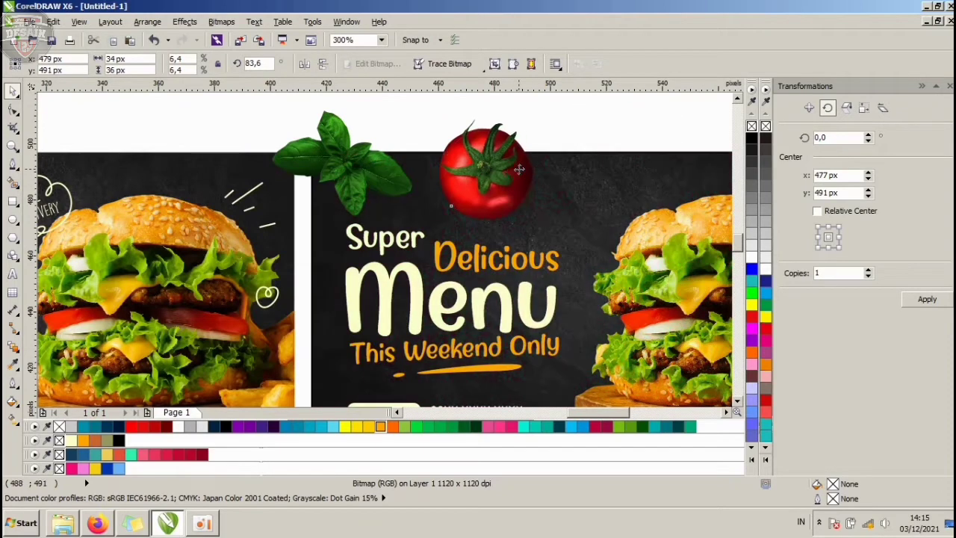
# - Group the basil and tomato images and PowerClip them inside the new banner's rectangle
pyautogui.keyDown('shift'); pyautogui.click(379, 183); pyautogui.keyUp('shift')
pyautogui.scroll(-1, 423, 181)
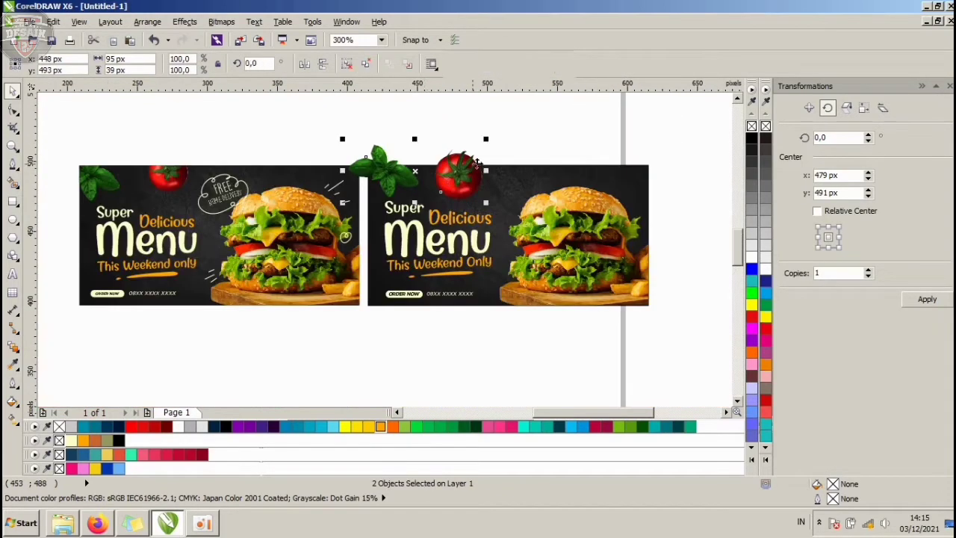
pyautogui.click(516, 197)
pyautogui.scroll(1, 504, 153)
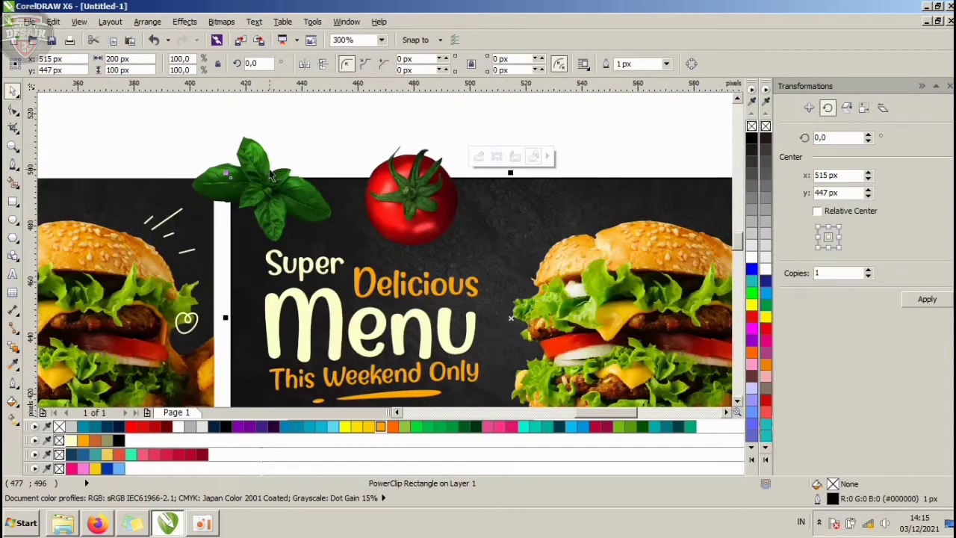
pyautogui.click(410, 193)
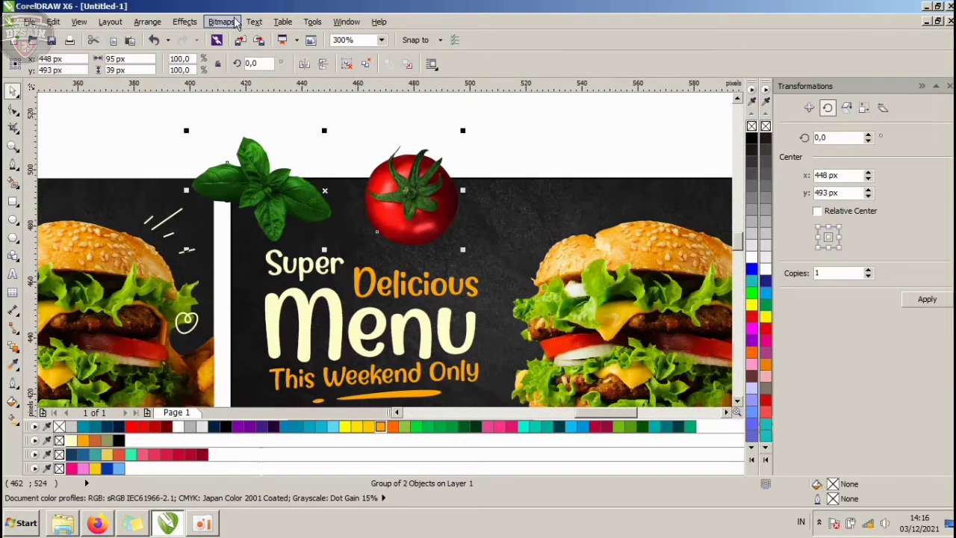
pyautogui.click(184, 21)
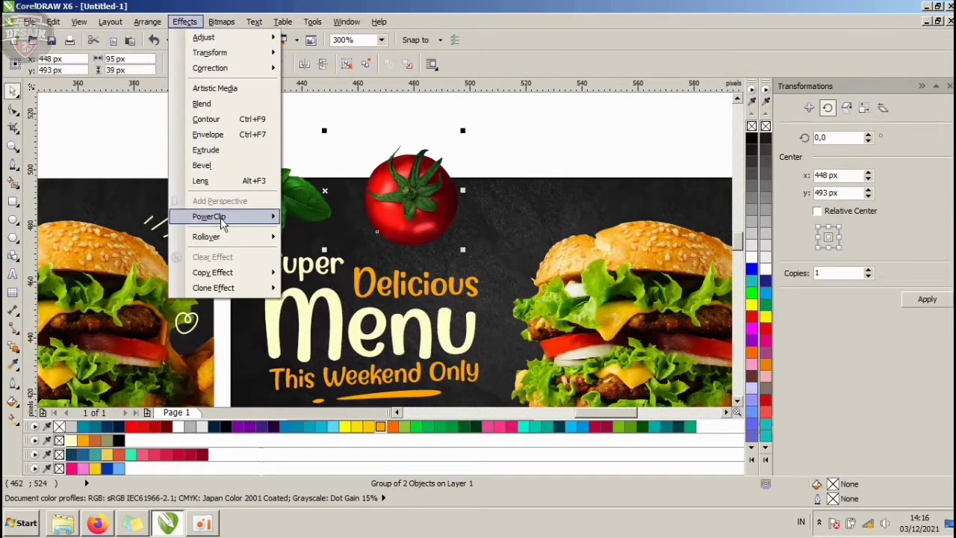
pyautogui.moveTo(187, 217)
pyautogui.click(314, 218)
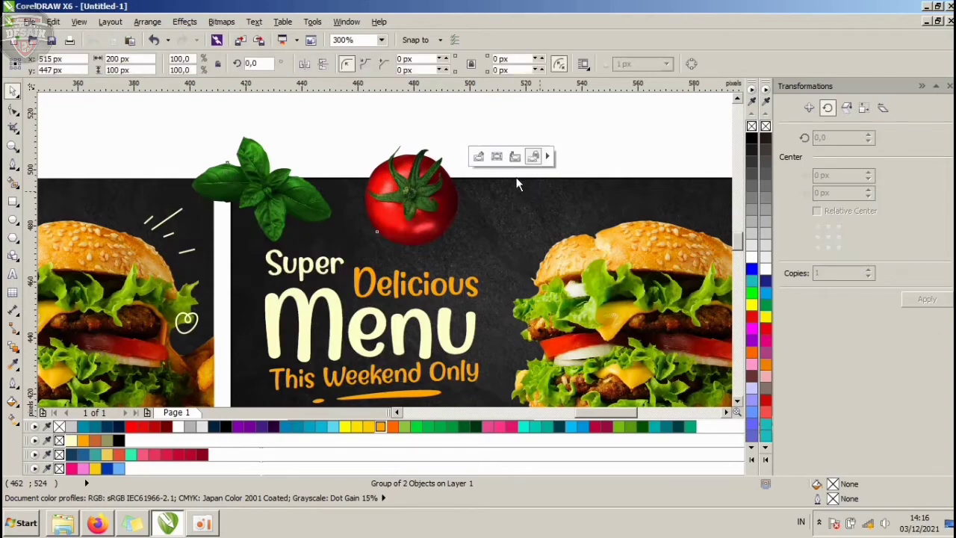
pyautogui.click(514, 181)
pyautogui.scroll(-1, 362, 173)
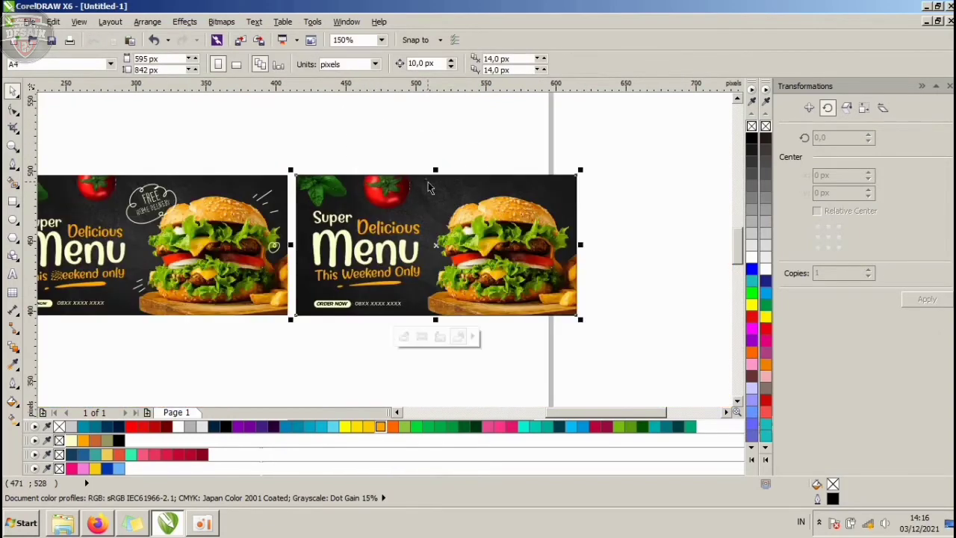
pyautogui.click(634, 132)
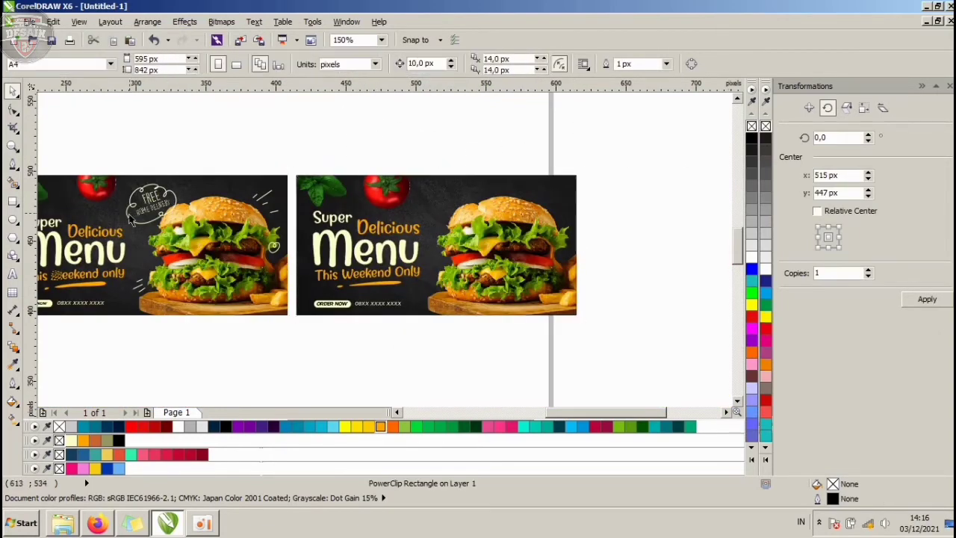
# - Remove the outline from the new banner's rectangle
pyautogui.scroll(1, 154, 290)
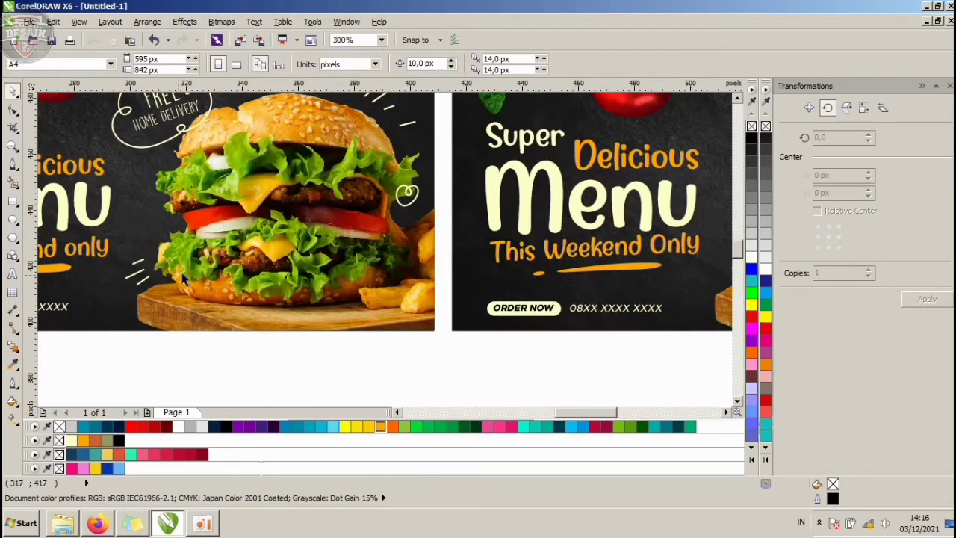
pyautogui.scroll(-2, 381, 198)
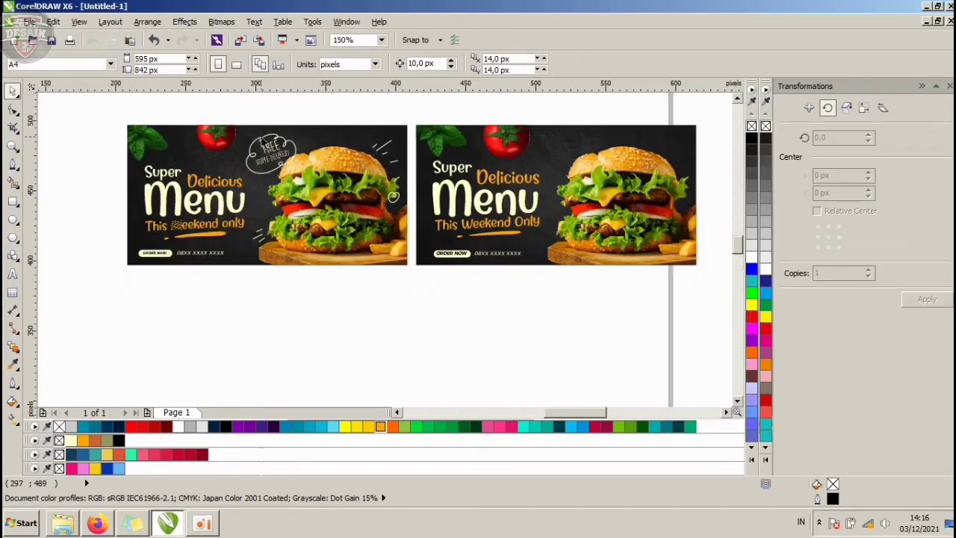
pyautogui.scroll(1, 276, 161)
pyautogui.scroll(-1, 275, 199)
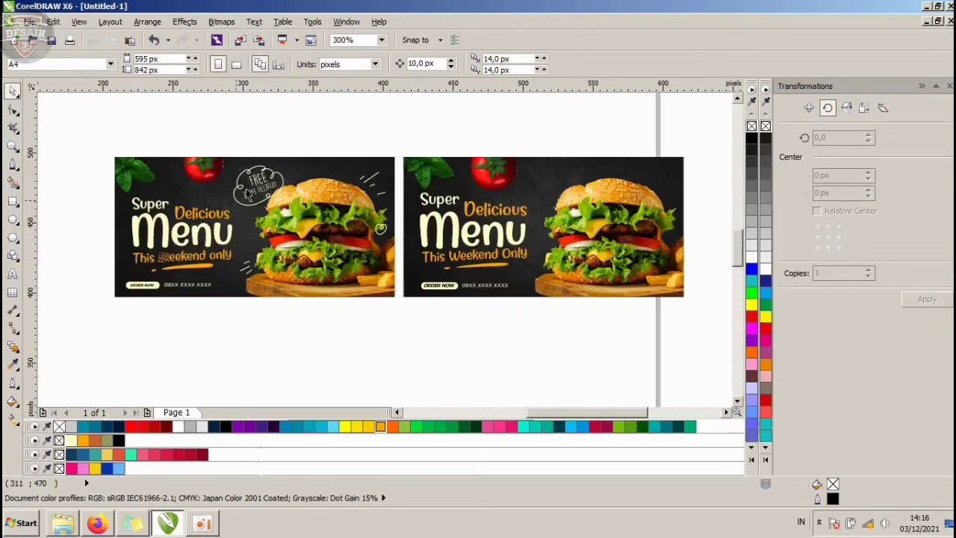
pyautogui.click(481, 295)
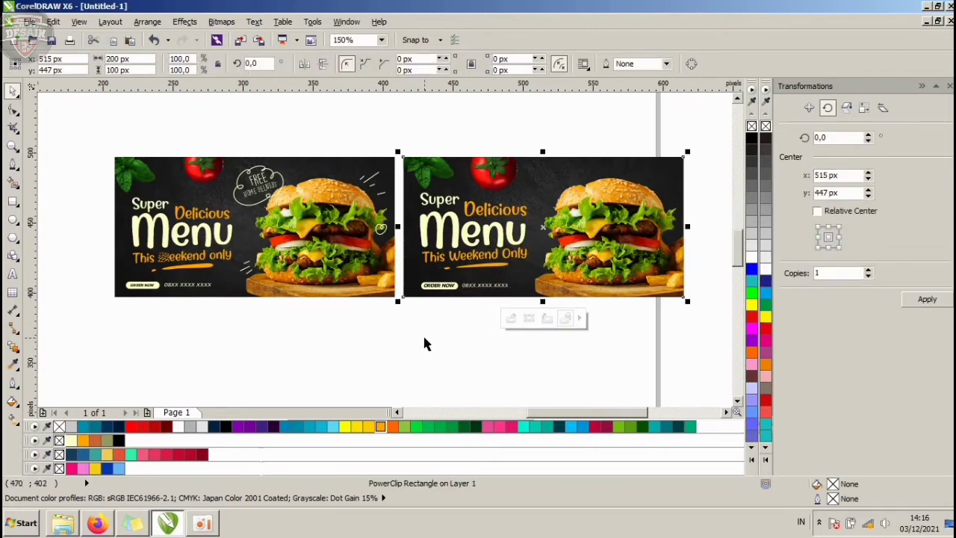
# - Ungroup the new banner's headline and place a copy of the "Super" text near the upper edge above the burger
pyautogui.keyDown('ctrl'); pyautogui.click(472, 228); pyautogui.keyUp('ctrl')
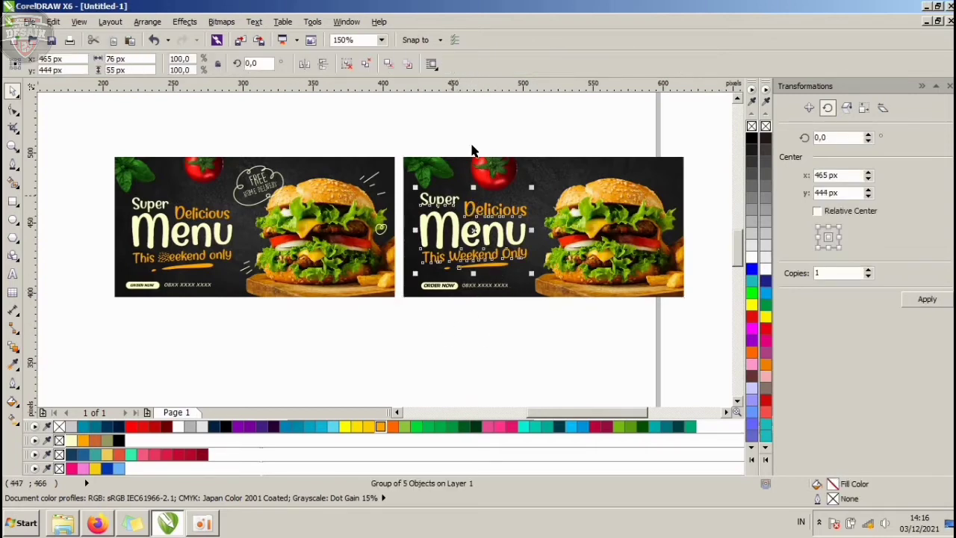
pyautogui.hotkey('ctrl', 'u')
pyautogui.click(472, 150)
pyautogui.click(440, 201)
pyautogui.keyDown('ctrl'); pyautogui.click(441, 200); pyautogui.keyUp('ctrl')
pyautogui.moveTo(440, 200); pyautogui.dragTo(545, 170)
pyautogui.scroll(1, 547, 170)
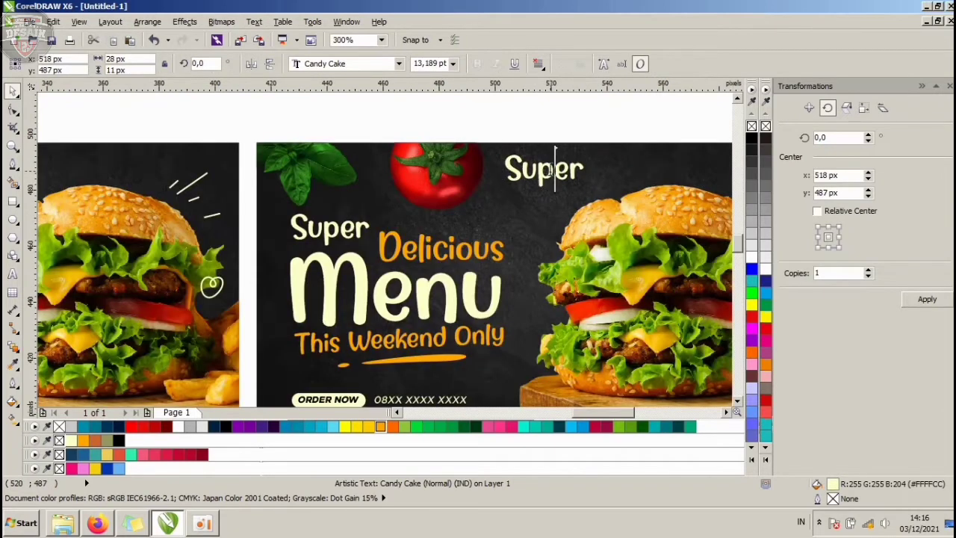
# - Replace the copied "Super" text with two lines reading "FREE" and "HOME DELIVERY"
pyautogui.doubleClick(548, 169)
pyautogui.write('fr')
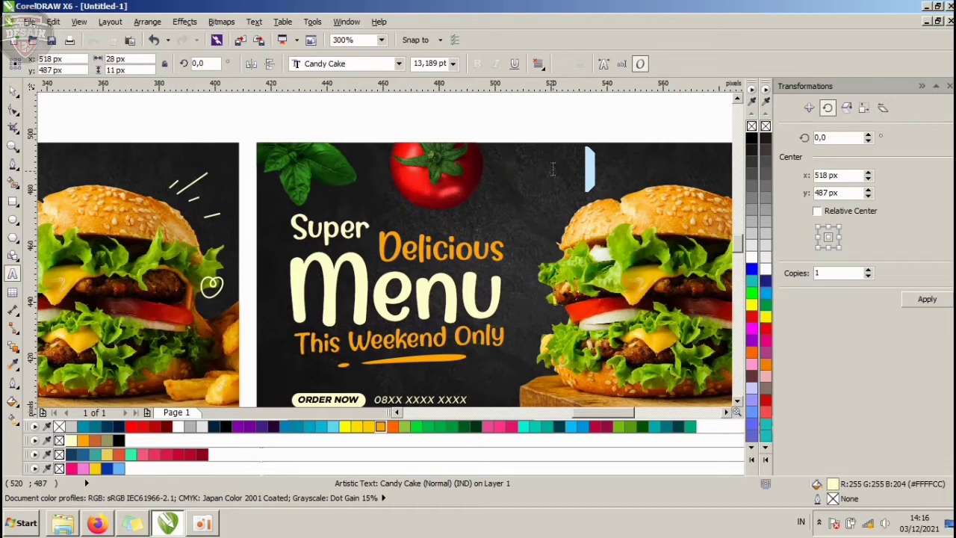
pyautogui.press('Return')
pyautogui.write('HO')
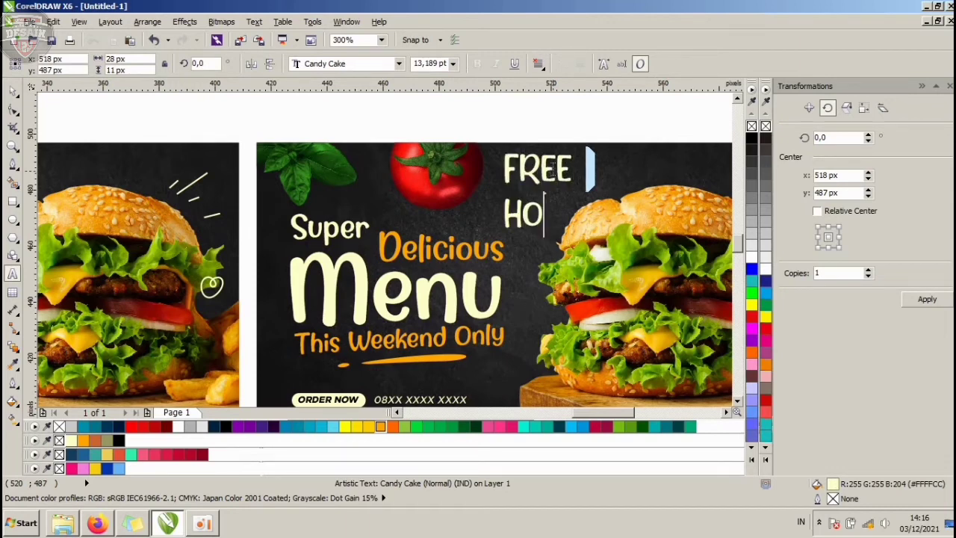
pyautogui.write('ME DELIVEER')
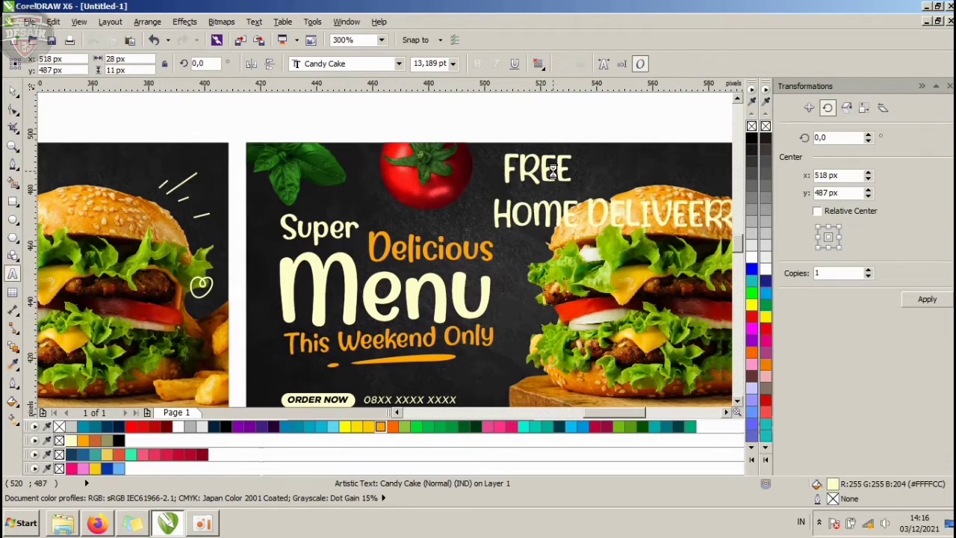
pyautogui.press('BackSpace')
pyautogui.press('BackSpace')
pyautogui.write('R')
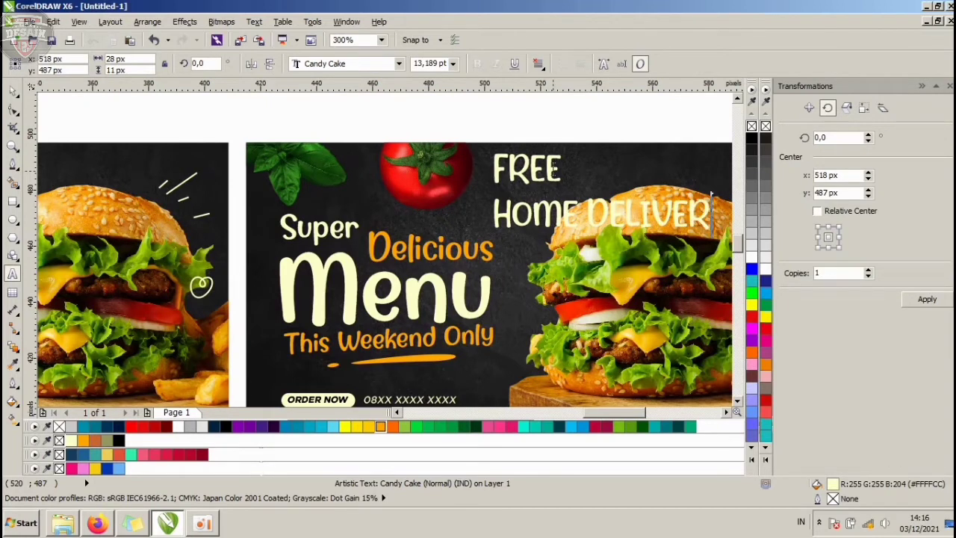
pyautogui.press('Escape')
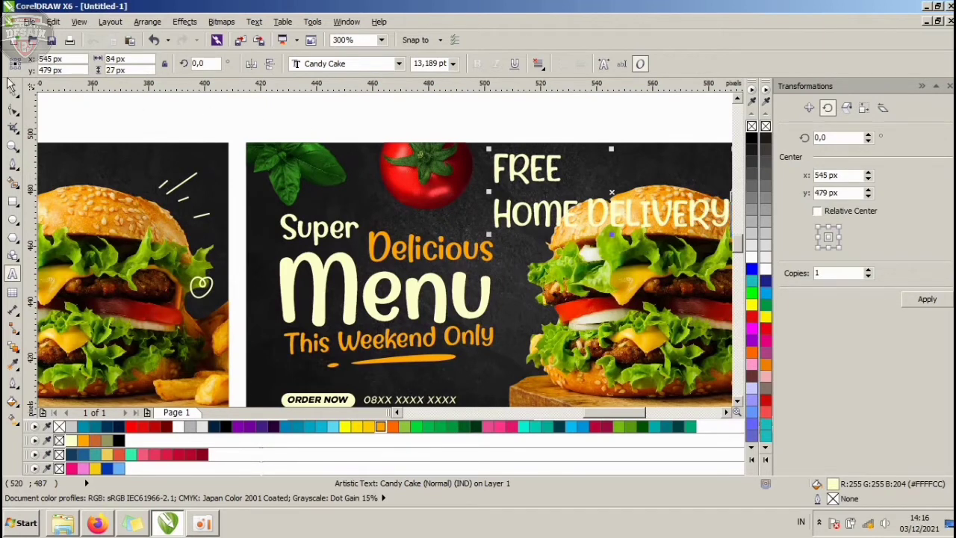
# - Enlarge the separate "FREE" line to about 43 x 19 px and centre it horizontally with "HOME DELIVERY"
pyautogui.click(560, 153)
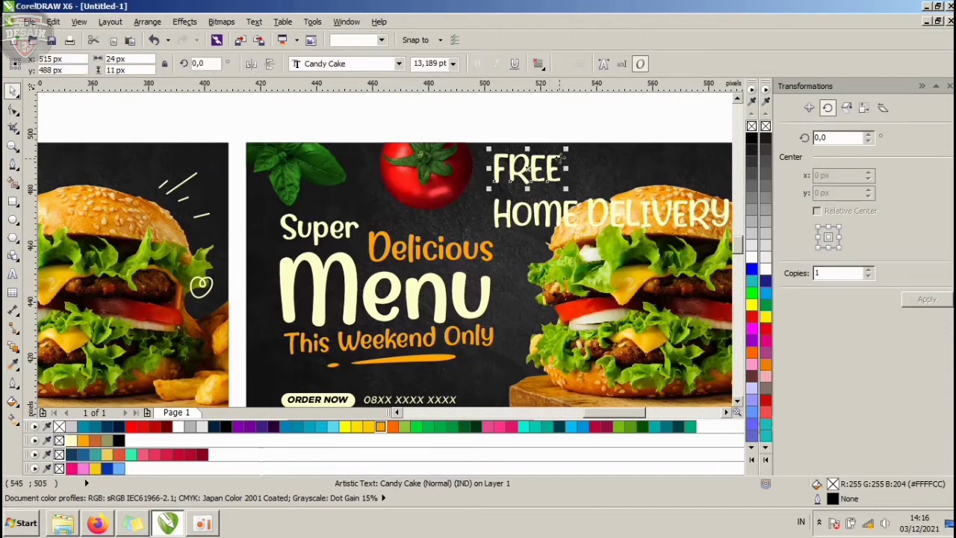
pyautogui.moveTo(567, 150); pyautogui.dragTo(622, 165)
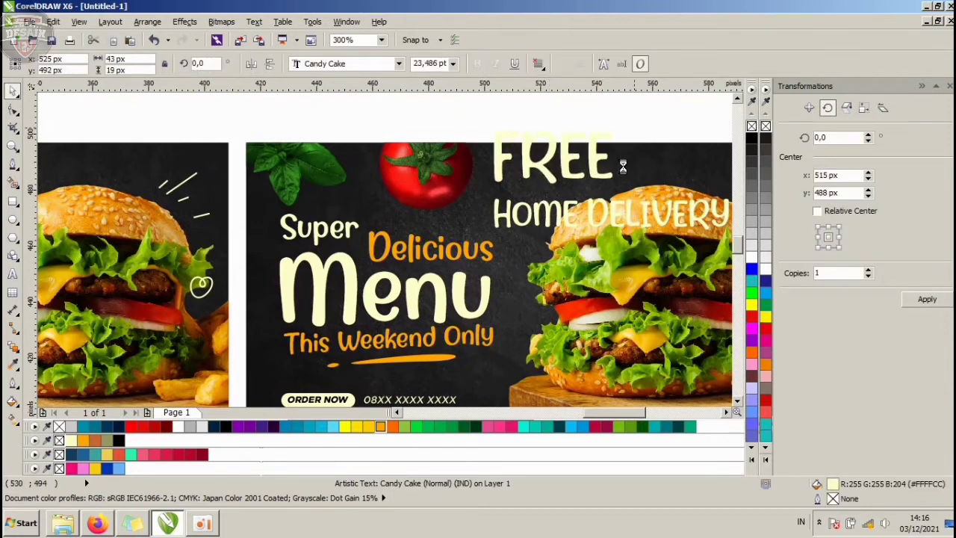
pyautogui.keyDown('shift'); pyautogui.click(610, 212); pyautogui.keyUp('shift')
pyautogui.press('c')
# - Set the font of the "FREE" and "HOME DELIVERY" lines to DK Lemon Yellow Sun
pyautogui.click(343, 64)
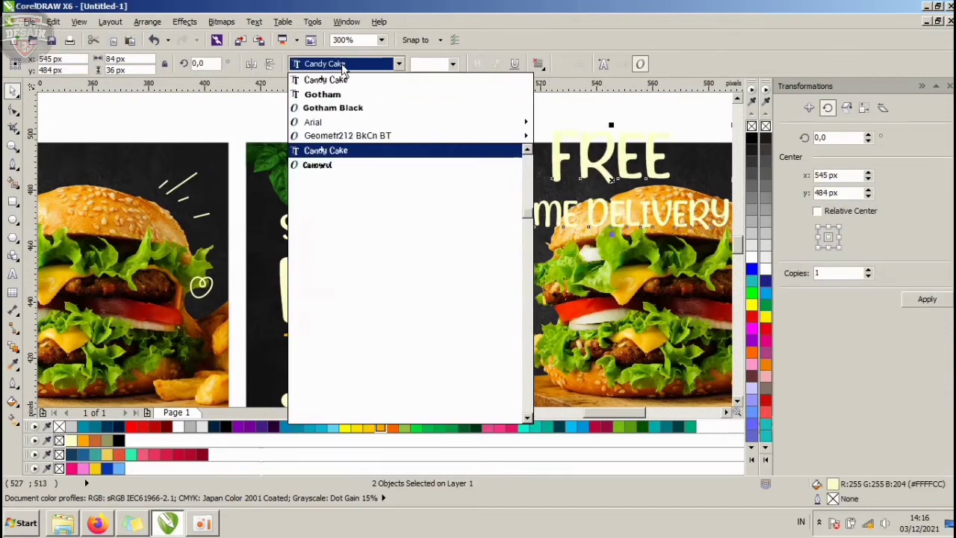
pyautogui.scroll(-2, 359, 205)
pyautogui.press('Down')
pyautogui.press('Down')
pyautogui.press('Down')
pyautogui.press('Down')
pyautogui.press('Down')
pyautogui.press('Down')
pyautogui.press('Down')
pyautogui.press('Down')
pyautogui.press('Down')
pyautogui.press('Down')
pyautogui.press('Down')
pyautogui.press('Down')
pyautogui.press('Down')
pyautogui.press('Down')
pyautogui.press('Down')
pyautogui.press('Down')
pyautogui.press('Down')
pyautogui.press('Down')
pyautogui.press('Down')
pyautogui.press('Down')
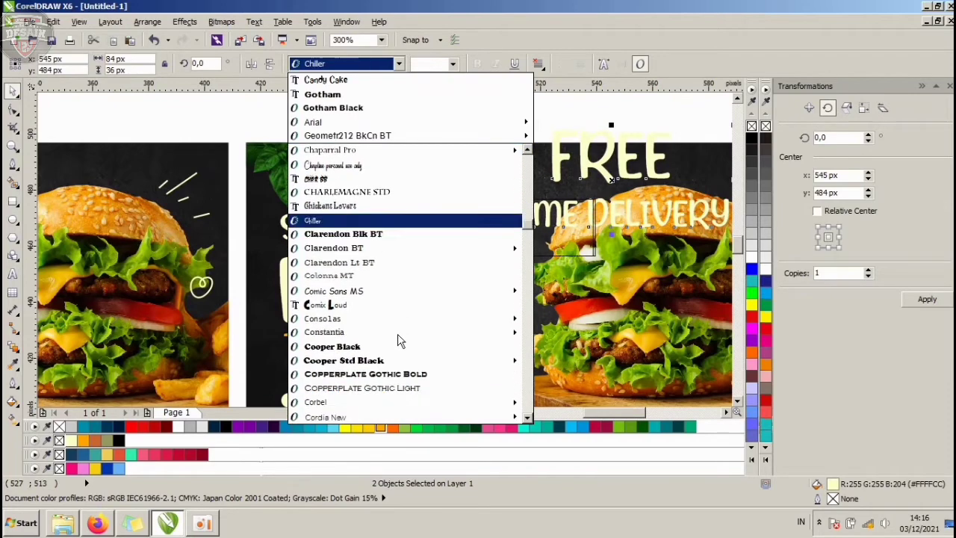
pyautogui.press('Down')
pyautogui.press('Down')
pyautogui.press('Down')
pyautogui.press('Down')
pyautogui.press('Down')
pyautogui.press('Down')
pyautogui.press('Down')
pyautogui.press('Down')
pyautogui.press('Down')
pyautogui.press('Down')
pyautogui.press('Down')
pyautogui.press('Down')
pyautogui.press('Down')
pyautogui.press('Down')
pyautogui.press('Down')
pyautogui.press('Down')
pyautogui.press('Down')
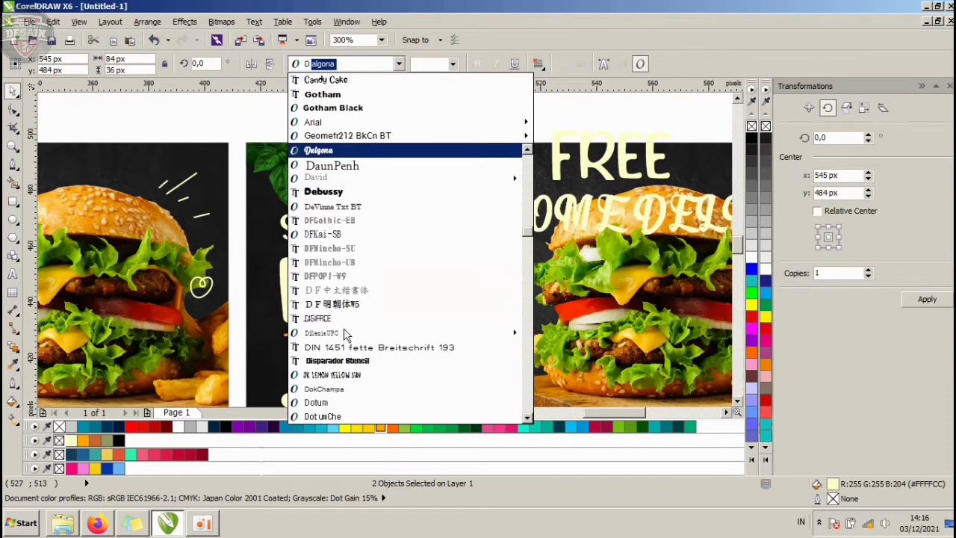
pyautogui.scroll(-3, 345, 223)
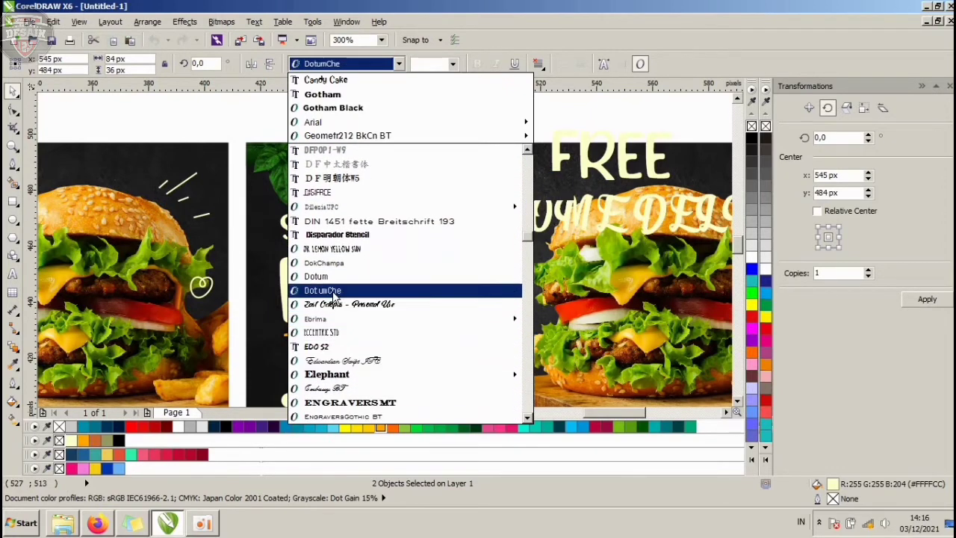
pyautogui.click(338, 250)
pyautogui.scroll(-3, 510, 121)
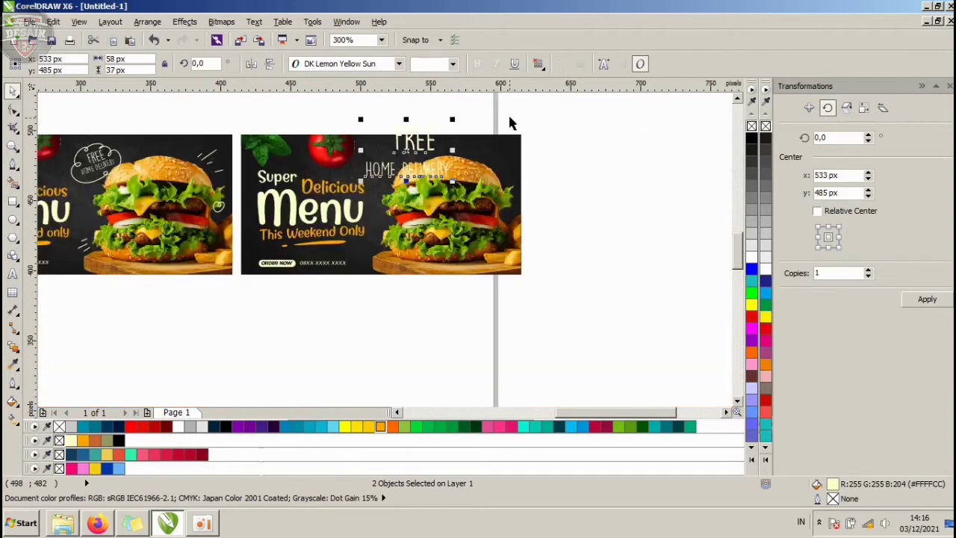
# - Move the "FREE" line down, closer to the "HOME DELIVERY" line
pyautogui.click(510, 122)
pyautogui.scroll(3, 426, 166)
pyautogui.moveTo(422, 160); pyautogui.dragTo(403, 176)
# - Shrink both delivery text lines to about 26 x 19 px, rotated 21.9 degrees, between the tomato and the burger
pyautogui.keyDown('shift'); pyautogui.click(393, 219); pyautogui.keyUp('shift')
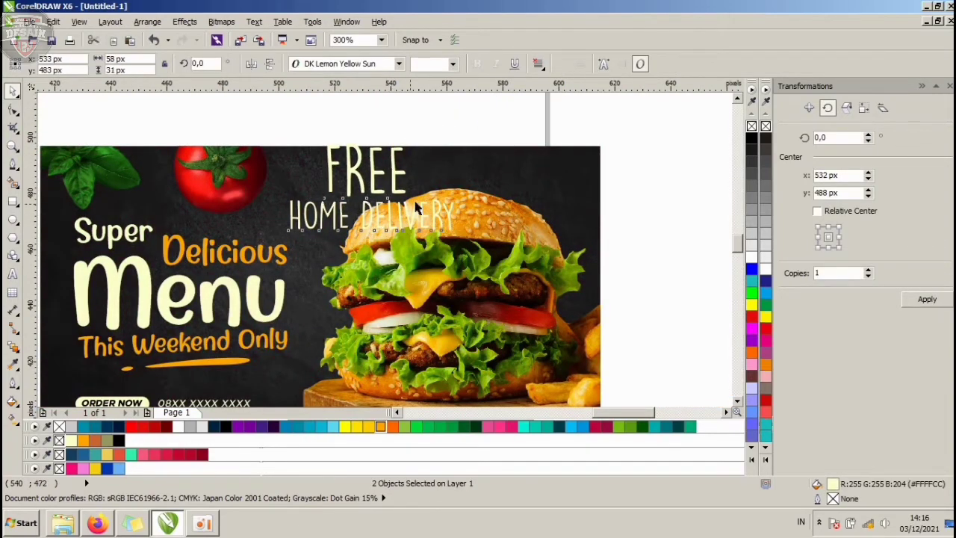
pyautogui.moveTo(453, 141)
pyautogui.mouseDown()
pyautogui.moveTo(416, 150)
pyautogui.moveTo(375, 181)
pyautogui.moveTo(348, 185)
pyautogui.moveTo(374, 155)
pyautogui.moveTo(367, 146)
pyautogui.mouseUp()
pyautogui.click(348, 183)
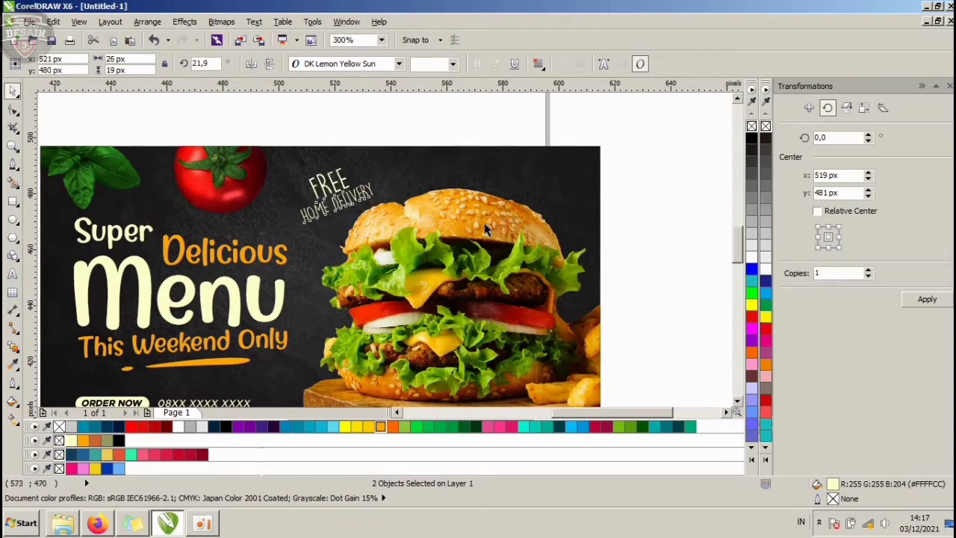
# - Compare the delivery text with the reference banner and group its two lines
pyautogui.scroll(-2, 484, 225)
pyautogui.scroll(2, 97, 221)
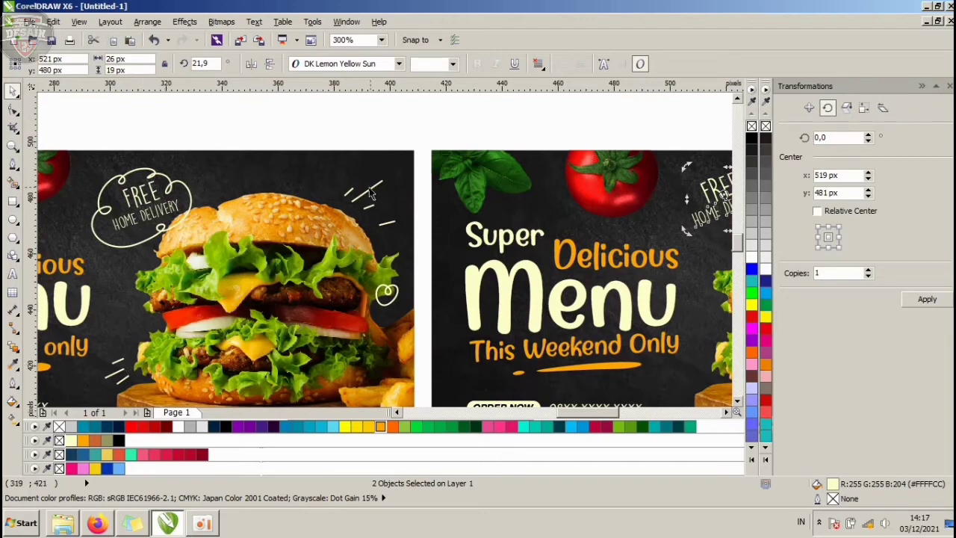
pyautogui.scroll(-1, 186, 238)
pyautogui.hotkey('ctrl', 'g')
pyautogui.click(463, 170)
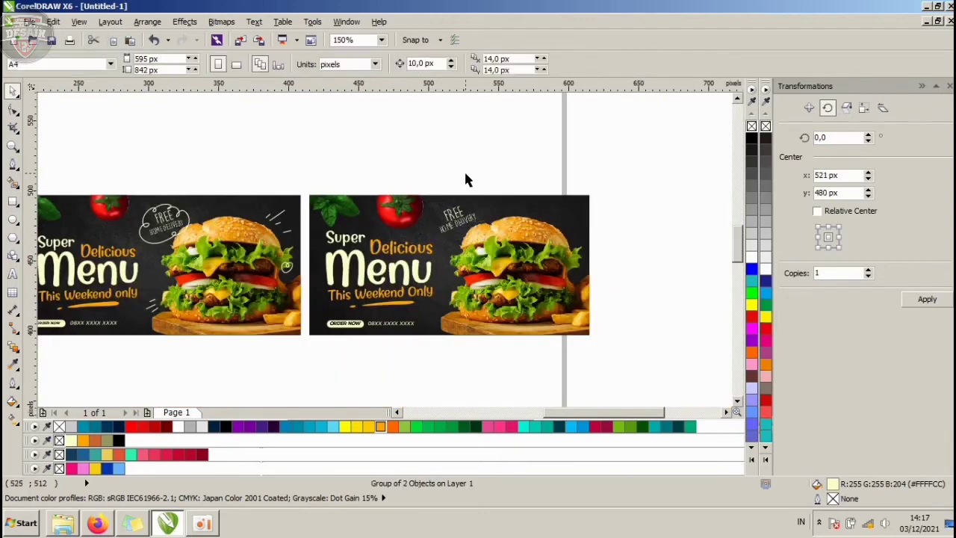
# - Draw a closed, curly cloud outline of about 40 x 31 px around the delivery text with the Pen tool
pyautogui.scroll(1, 474, 188)
pyautogui.click(13, 166)
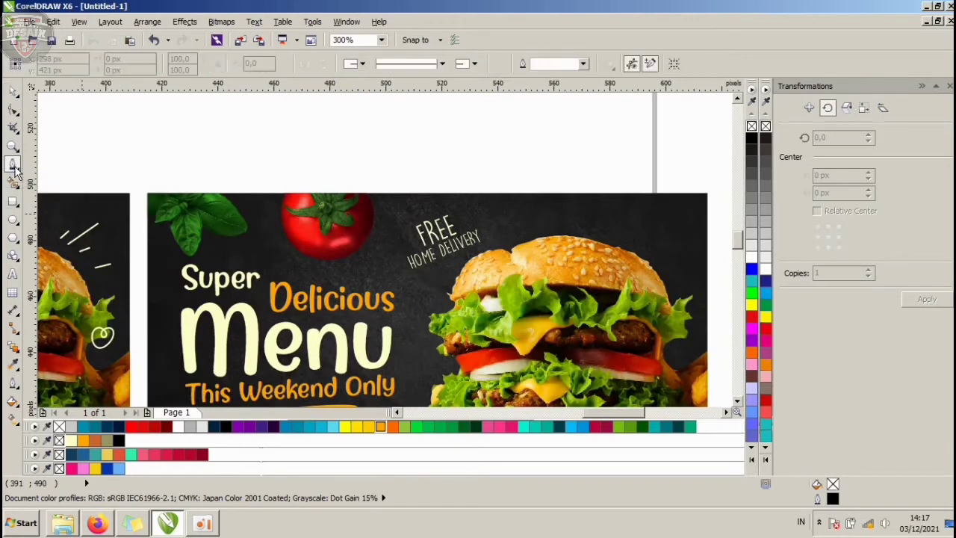
pyautogui.scroll(2, 448, 224)
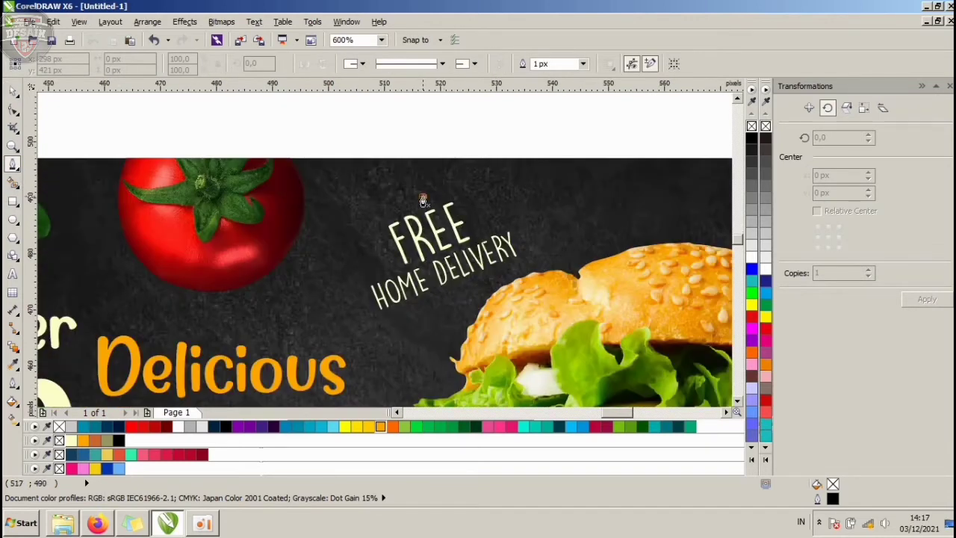
pyautogui.click(422, 198)
pyautogui.moveTo(499, 178)
pyautogui.mouseDown()
pyautogui.moveTo(522, 196)
pyautogui.moveTo(507, 207)
pyautogui.moveTo(530, 203)
pyautogui.moveTo(560, 215)
pyautogui.mouseUp()
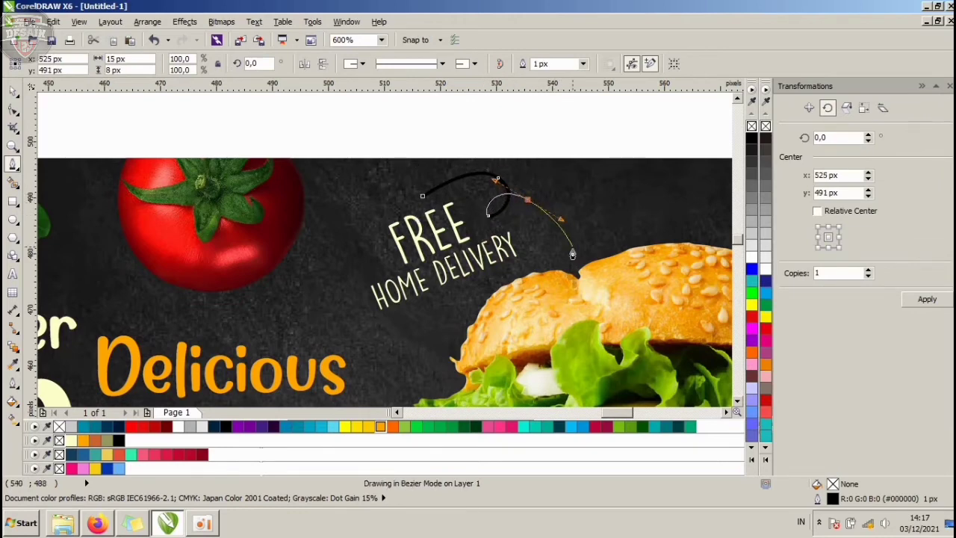
pyautogui.moveTo(542, 285); pyautogui.dragTo(511, 280)
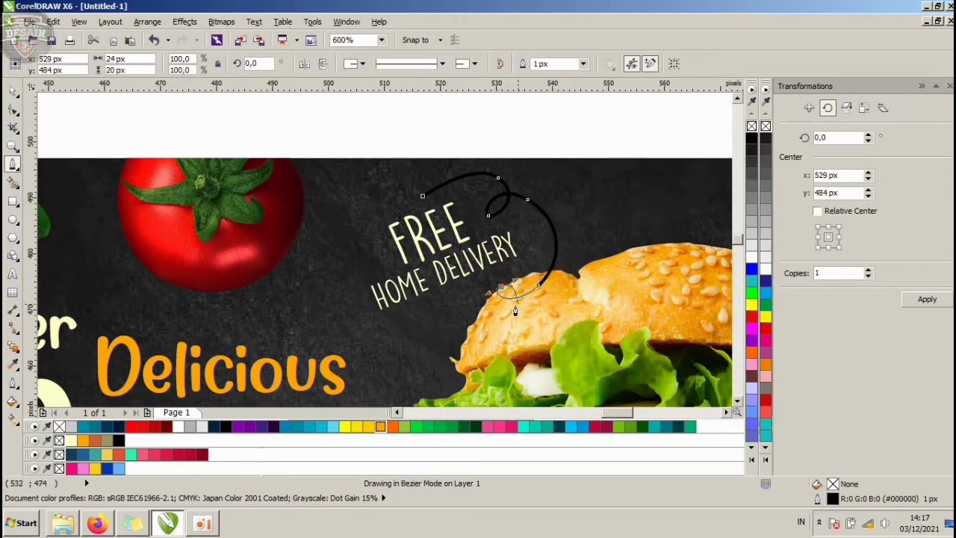
pyautogui.moveTo(504, 316); pyautogui.dragTo(497, 327)
pyautogui.moveTo(403, 333); pyautogui.dragTo(412, 356)
pyautogui.moveTo(336, 324); pyautogui.dragTo(319, 296)
pyautogui.moveTo(336, 260); pyautogui.dragTo(334, 235)
pyautogui.moveTo(388, 197); pyautogui.dragTo(356, 175)
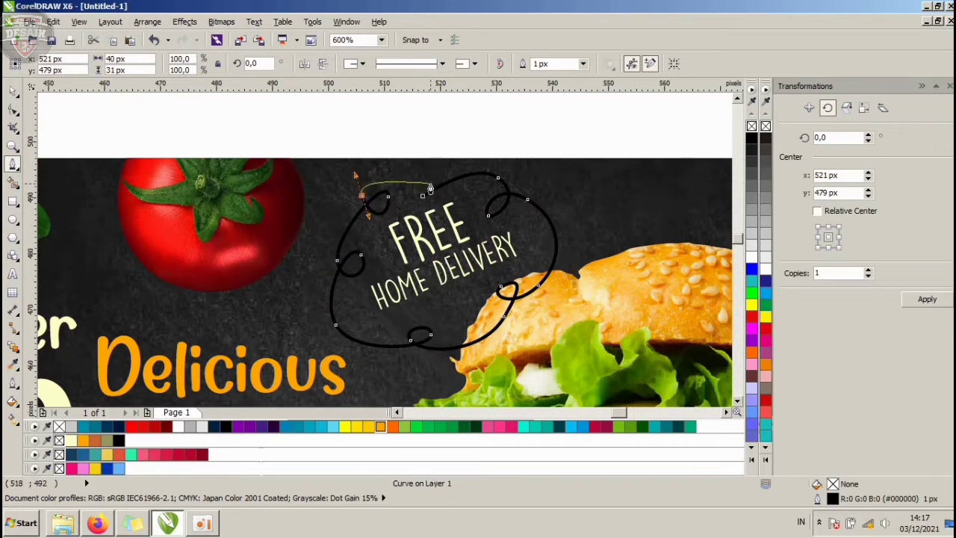
pyautogui.scroll(2, 406, 183)
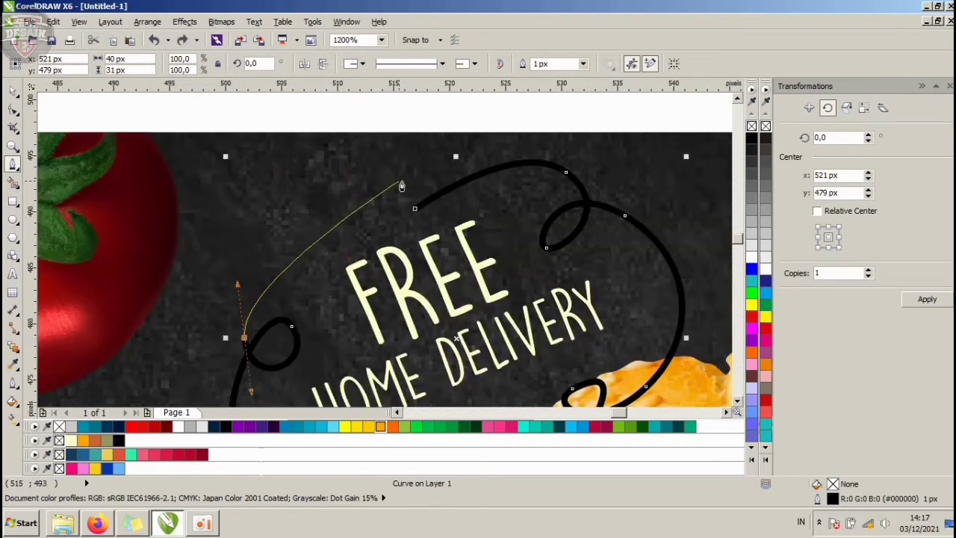
pyautogui.moveTo(403, 180); pyautogui.dragTo(453, 195)
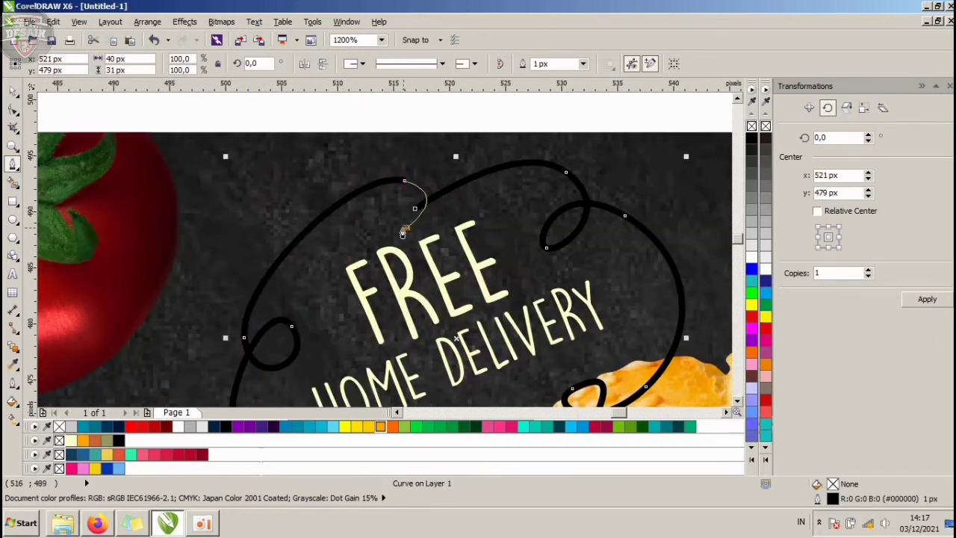
pyautogui.click(404, 227)
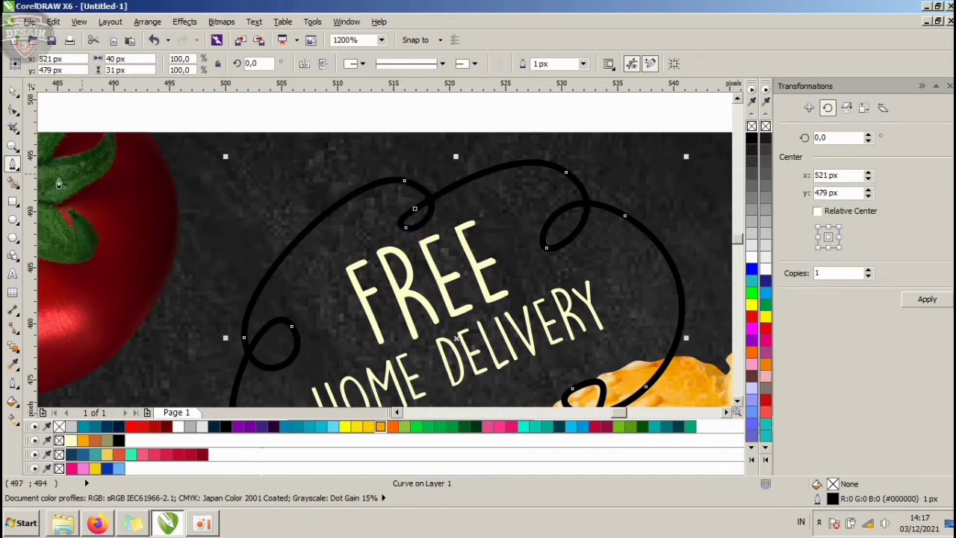
pyautogui.click(17, 168)
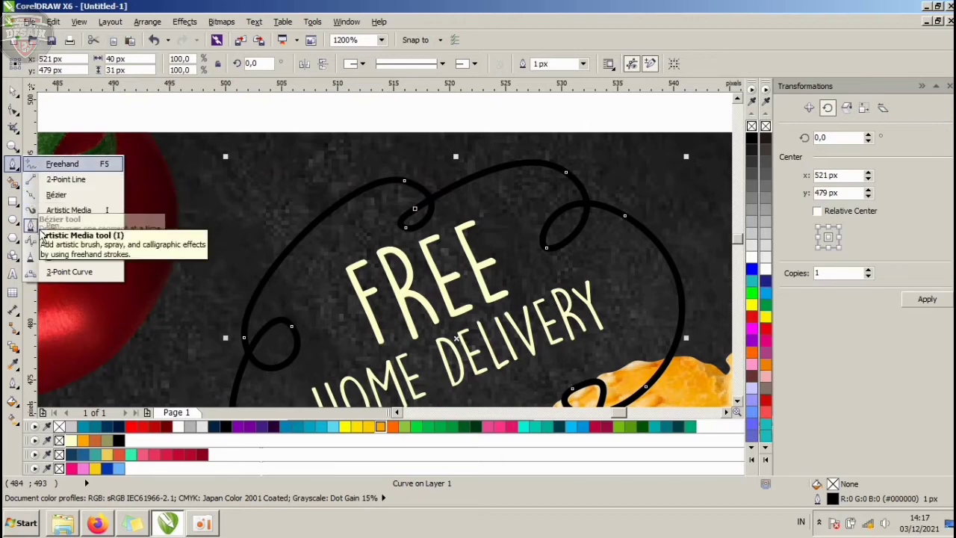
pyautogui.click(13, 90)
# - Move the grouped "FREE HOME DELIVERY" text slightly down and left to centre it inside the cloud outline
pyautogui.scroll(-5, 454, 245)
pyautogui.scroll(5, 465, 240)
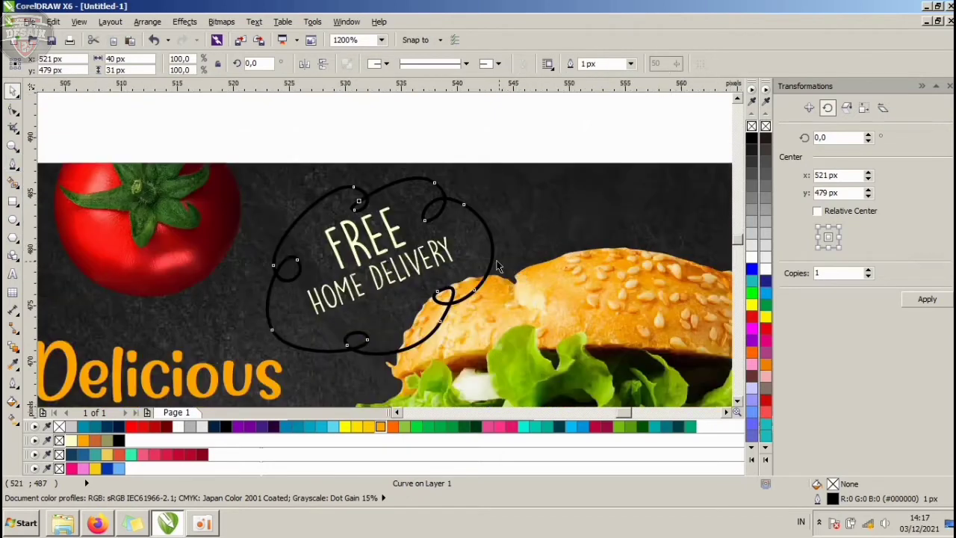
pyautogui.scroll(-3, 465, 239)
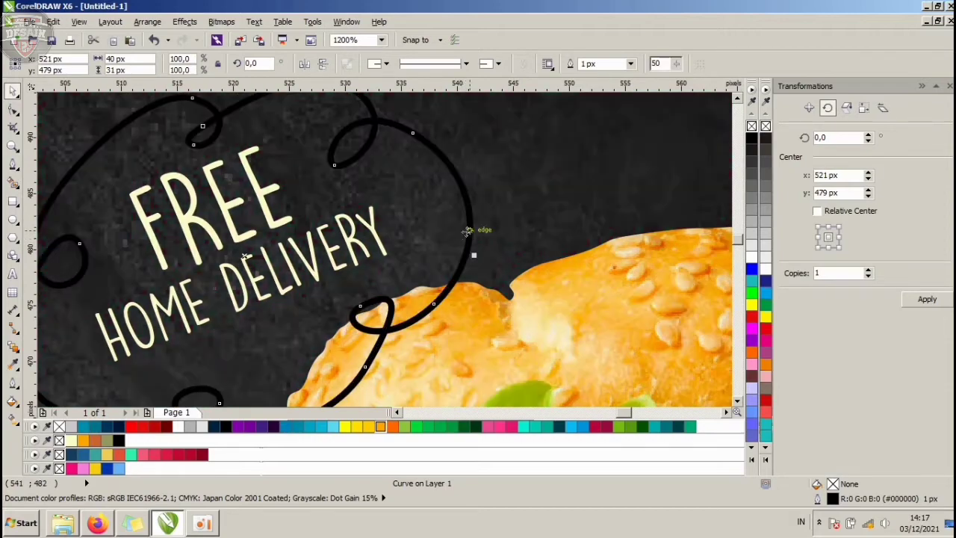
pyautogui.scroll(3, 373, 253)
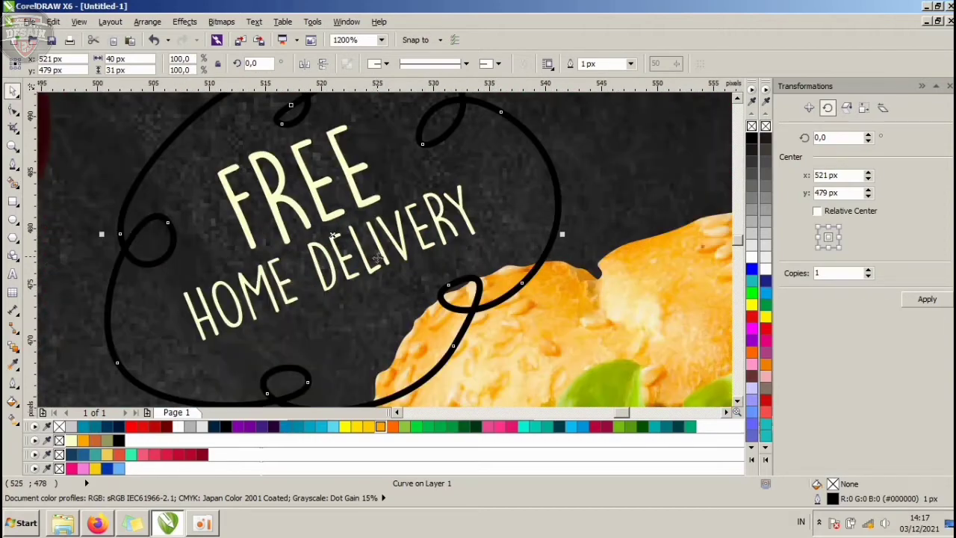
pyautogui.click(384, 258)
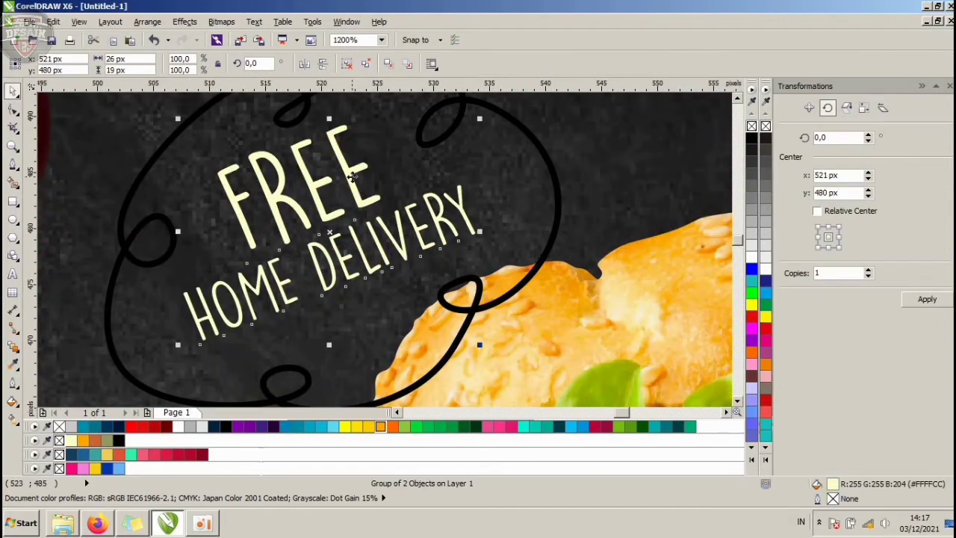
pyautogui.moveTo(351, 176); pyautogui.dragTo(347, 211)
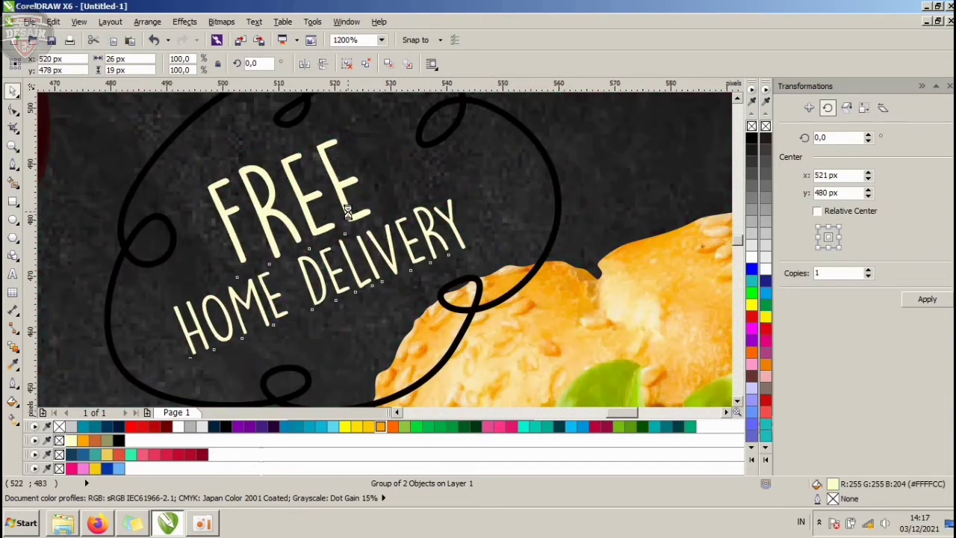
pyautogui.scroll(-2, 347, 211)
# - Colour the cloud's outline pale yellow (#FFFFCC) to match the delivery text
pyautogui.click(424, 163)
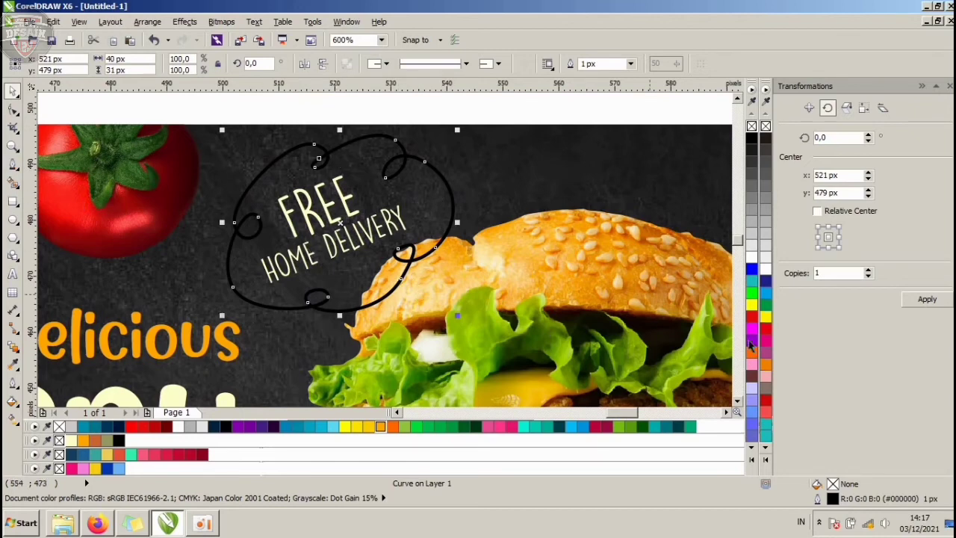
pyautogui.click(766, 461)
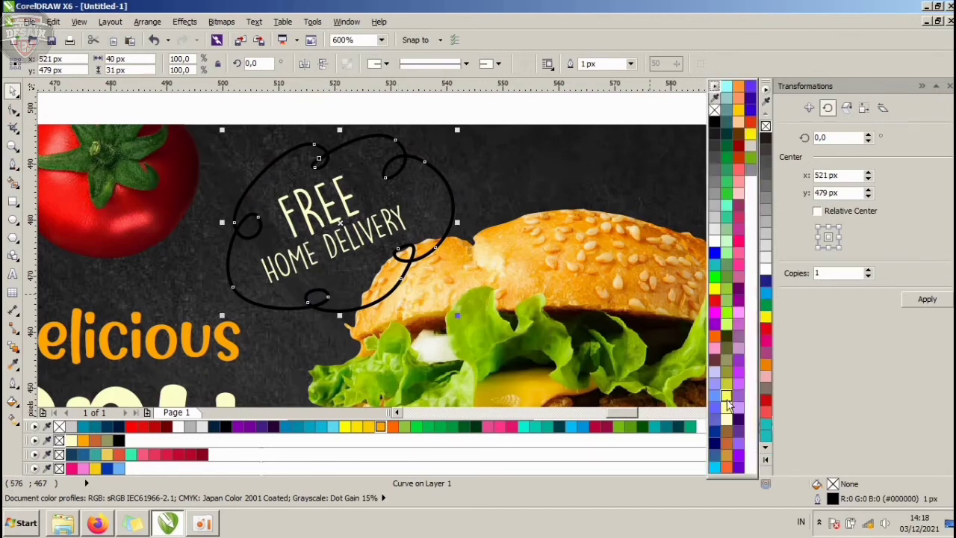
pyautogui.rightClick(727, 418)
pyautogui.click(451, 106)
pyautogui.scroll(-1, 351, 196)
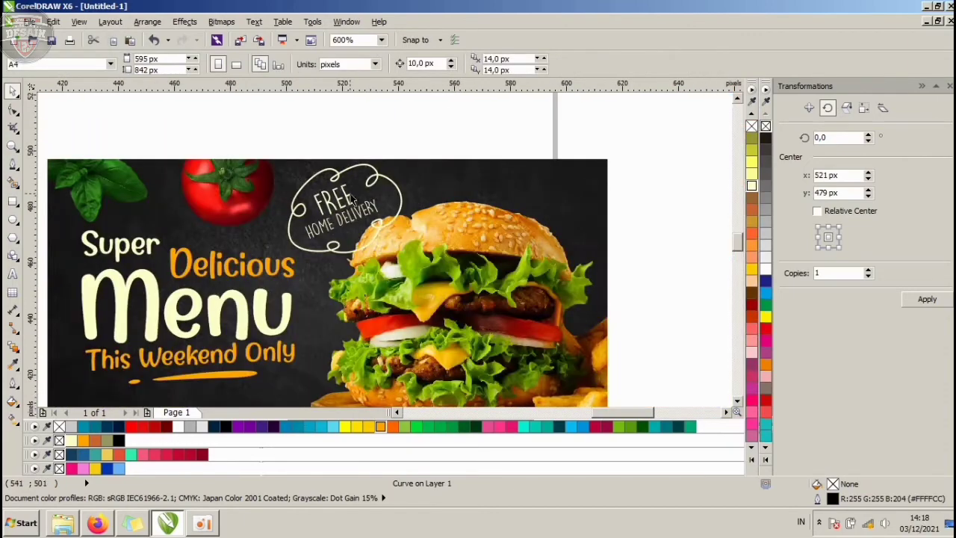
# - Check the cloud outline and the delivery text together against the rest of the banner
pyautogui.moveTo(356, 194); pyautogui.dragTo(434, 276)
pyautogui.scroll(1, 360, 214)
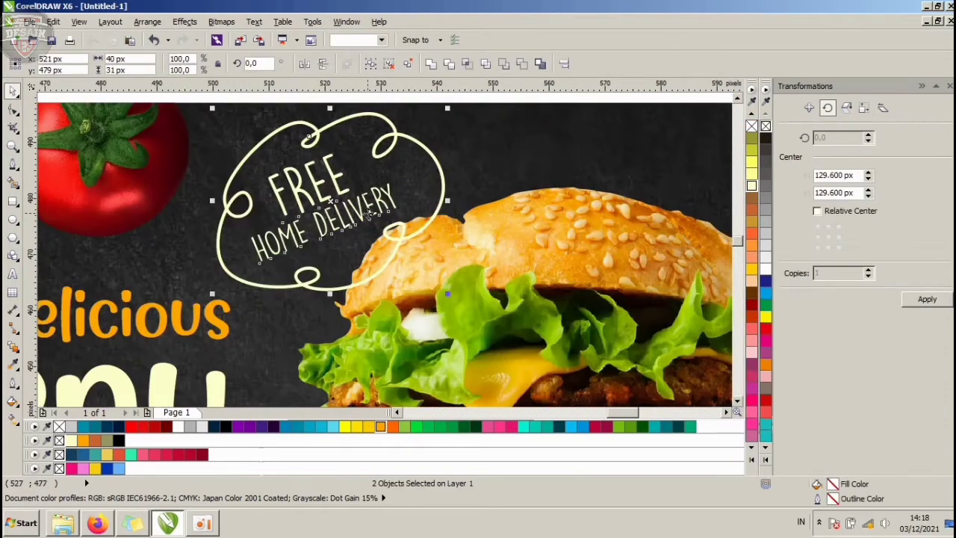
pyautogui.moveTo(370, 209); pyautogui.dragTo(371, 210)
pyautogui.scroll(-2, 370, 210)
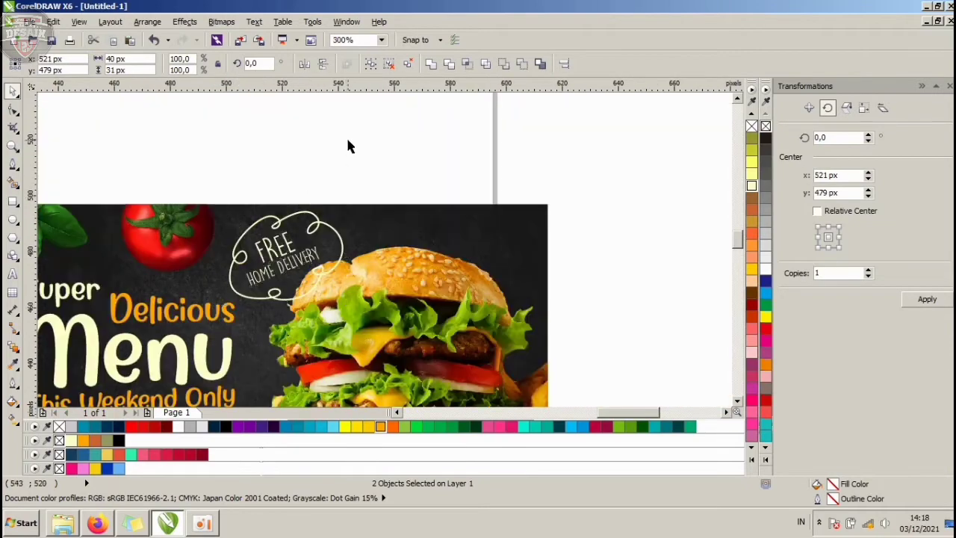
pyautogui.click(347, 146)
pyautogui.scroll(-2, 615, 182)
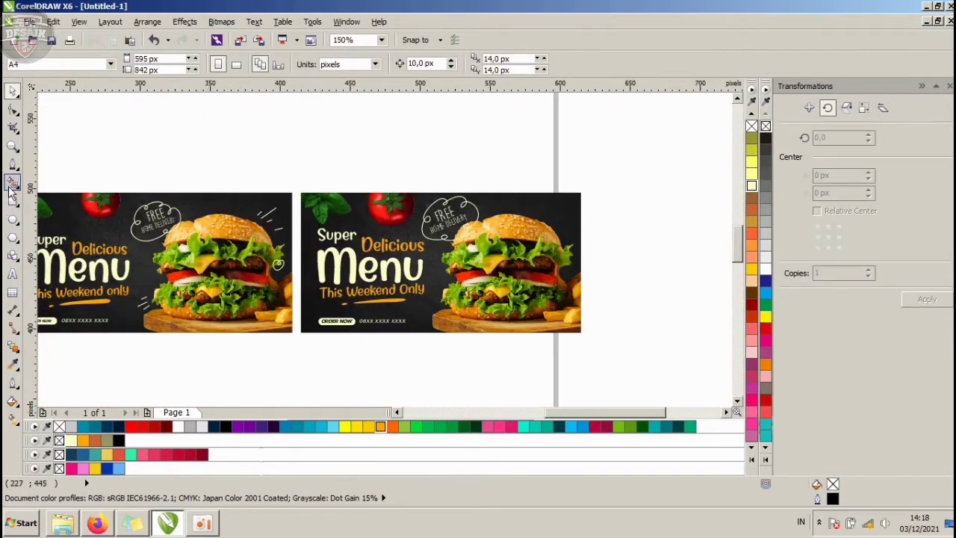
# - Draw a closed, looped heart outline of about 12 x 17 px beside the lettuce on the burger's right with the Pen tool
pyautogui.click(13, 166)
pyautogui.scroll(2, 544, 277)
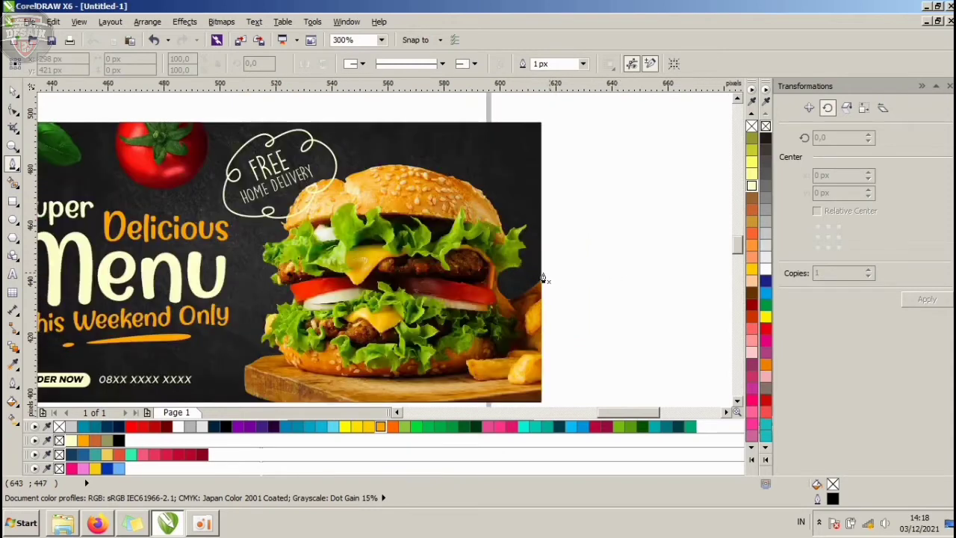
pyautogui.scroll(2, 498, 313)
pyautogui.click(494, 306)
pyautogui.moveTo(467, 253)
pyautogui.mouseDown()
pyautogui.moveTo(472, 224)
pyautogui.moveTo(513, 263)
pyautogui.moveTo(507, 238)
pyautogui.moveTo(529, 248)
pyautogui.moveTo(537, 285)
pyautogui.mouseUp()
pyautogui.scroll(1, 537, 284)
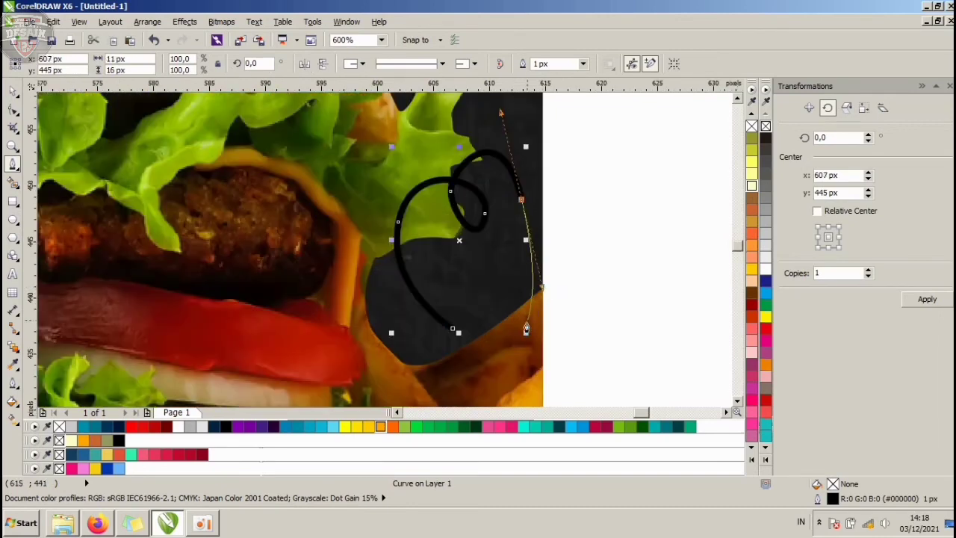
pyautogui.click(509, 345)
pyautogui.click(453, 329)
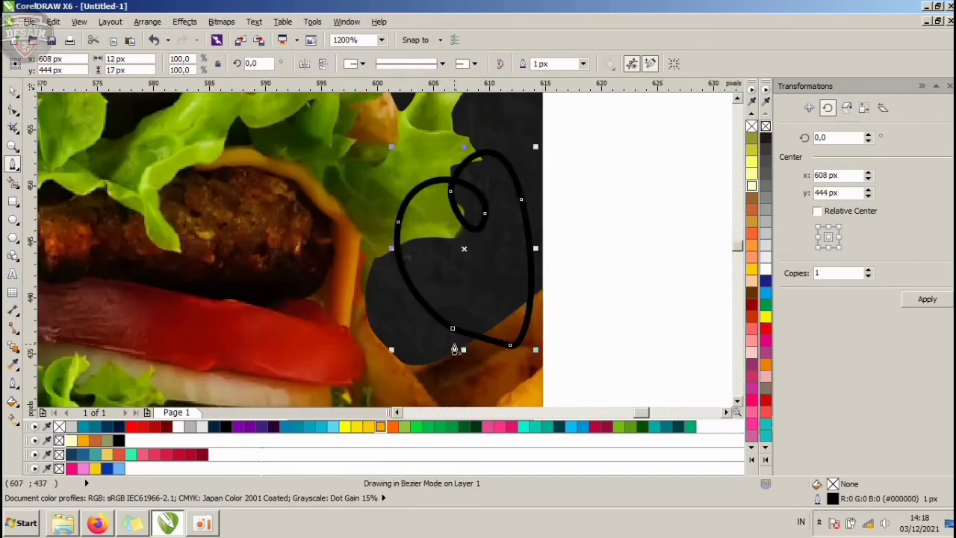
# - Delete the extra node near the heart outline's lower tip and move the heart about 4 px left
pyautogui.click(14, 112)
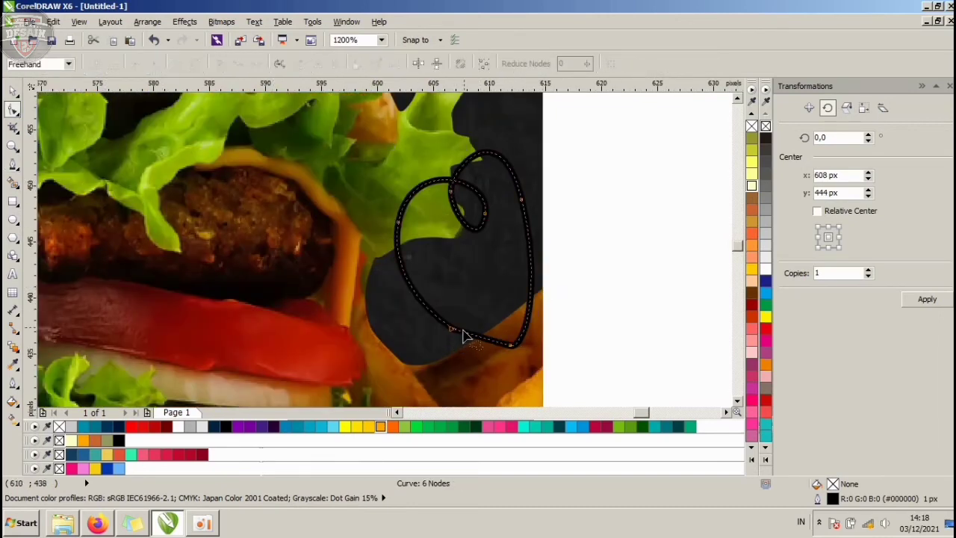
pyautogui.doubleClick(453, 331)
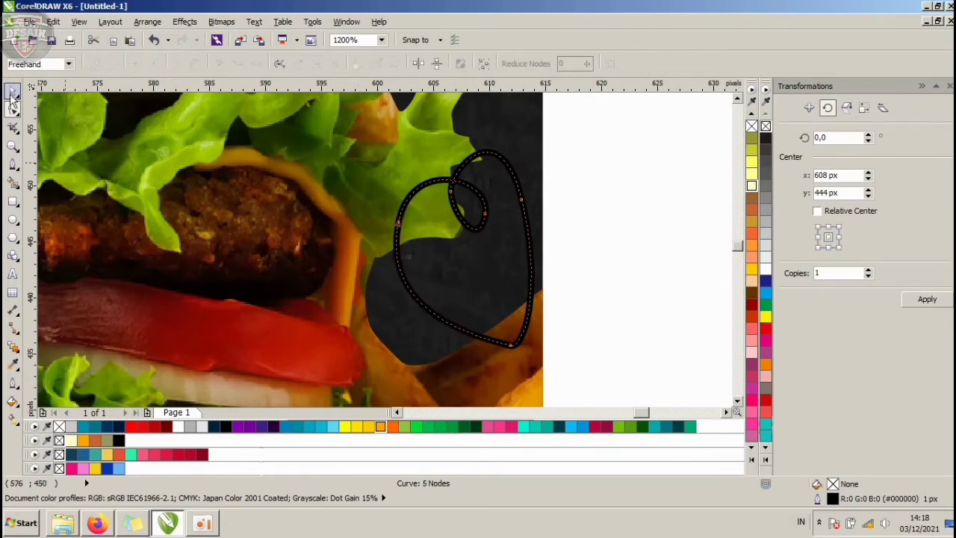
pyautogui.click(13, 91)
pyautogui.moveTo(478, 195); pyautogui.dragTo(440, 196)
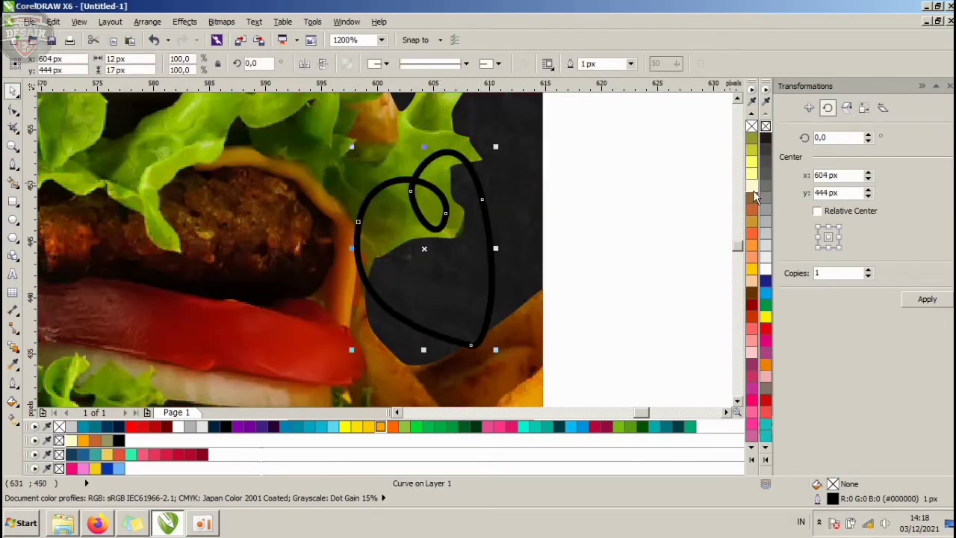
# - Colour the heart's outline pale yellow (#FFFFCC) and scale the heart down beside the burger
pyautogui.rightClick(754, 196)
pyautogui.press('Escape')
pyautogui.scroll(-6, 471, 212)
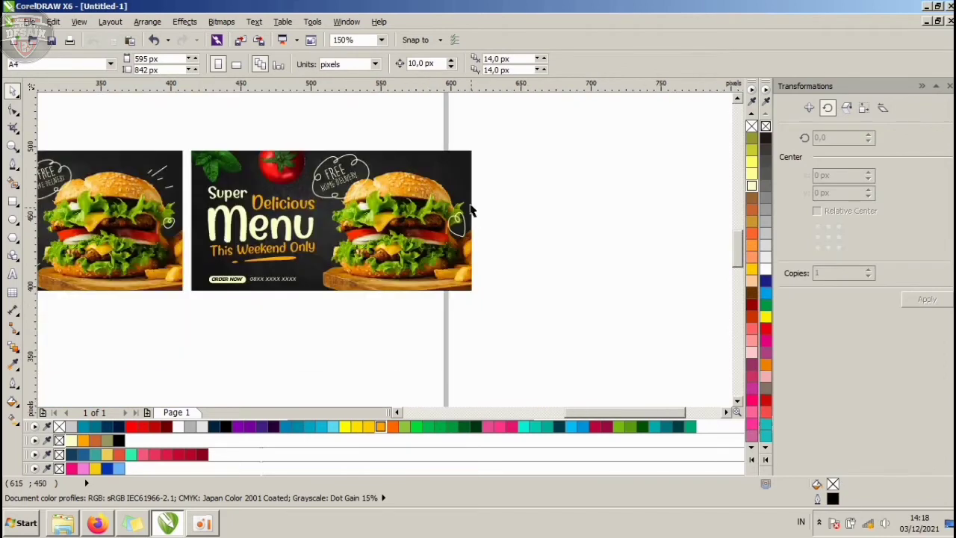
pyautogui.scroll(2, 456, 179)
pyautogui.click(460, 263)
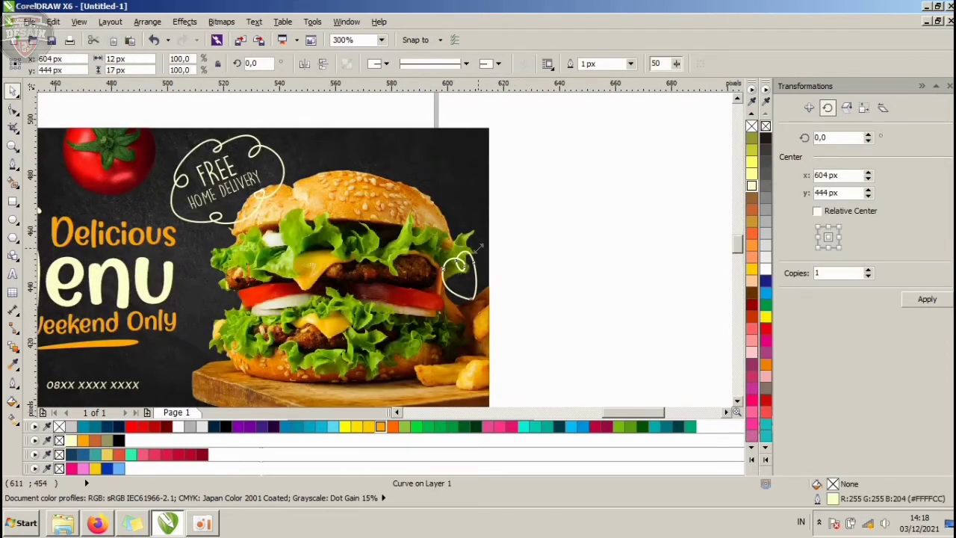
pyautogui.moveTo(482, 251); pyautogui.dragTo(472, 273)
pyautogui.scroll(1, 468, 271)
pyautogui.press('Escape')
# - Draw four short diagonal strokes, spanning about 20 x 14 px, above the burger bun's upper right edge with the Pen tool
pyautogui.click(13, 166)
pyautogui.scroll(-4, 424, 157)
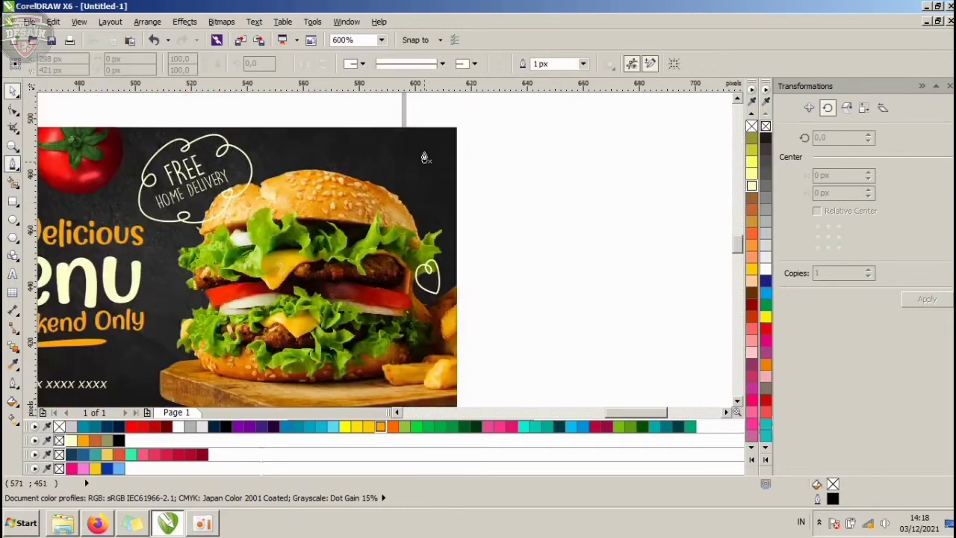
pyautogui.scroll(2, 424, 157)
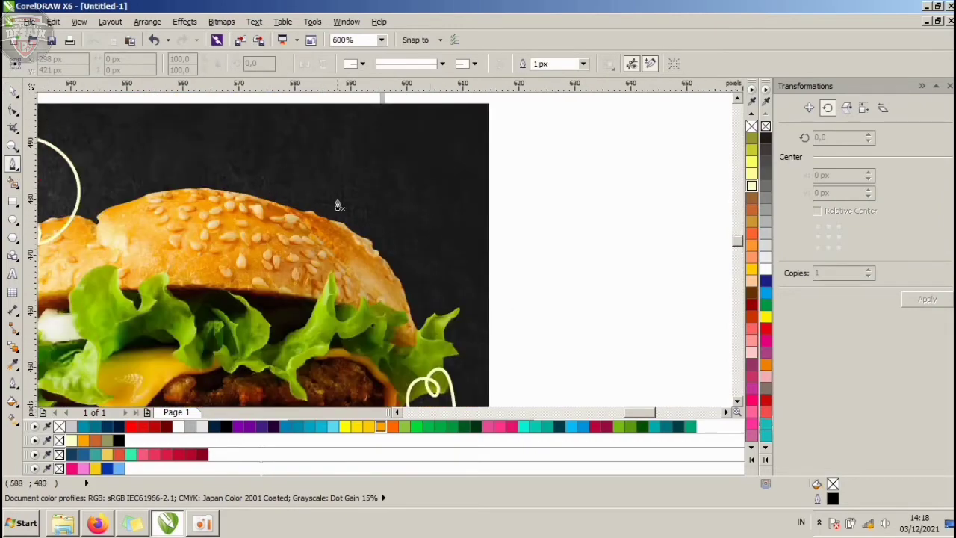
pyautogui.doubleClick(353, 183)
pyautogui.click(360, 217)
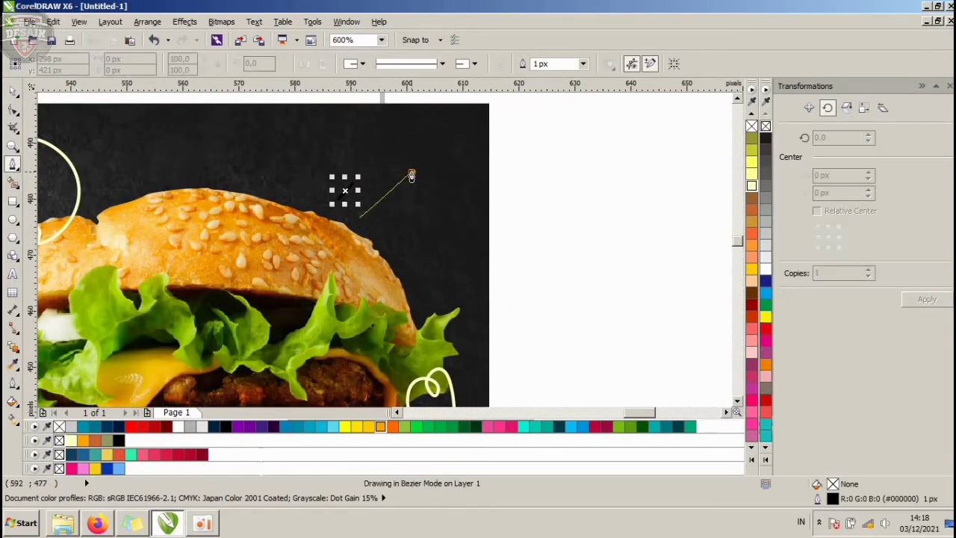
pyautogui.doubleClick(412, 172)
pyautogui.click(392, 230)
pyautogui.doubleClick(413, 221)
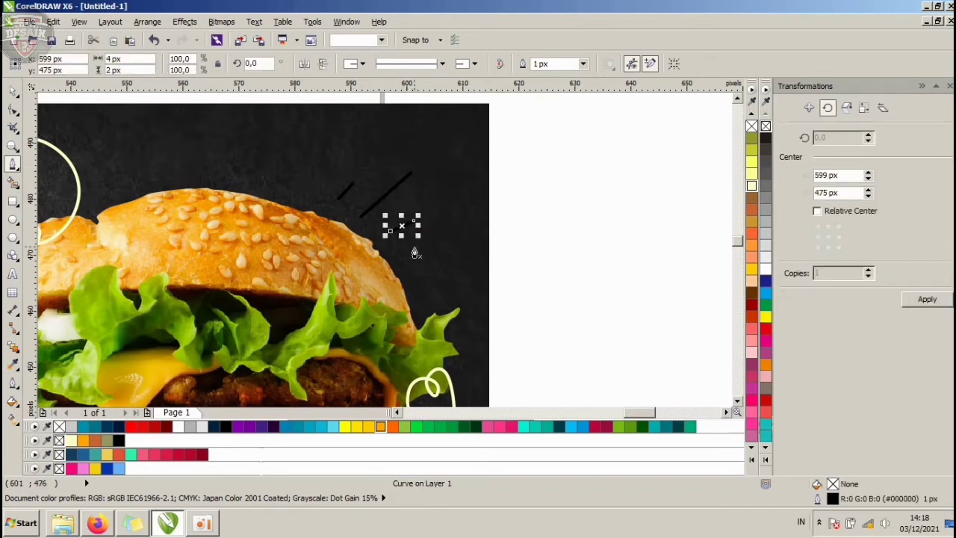
pyautogui.click(412, 249)
pyautogui.doubleClick(447, 237)
# - Select the four strokes beside the bun and colour their outlines pale yellow (#FFFFCC)
pyautogui.click(13, 90)
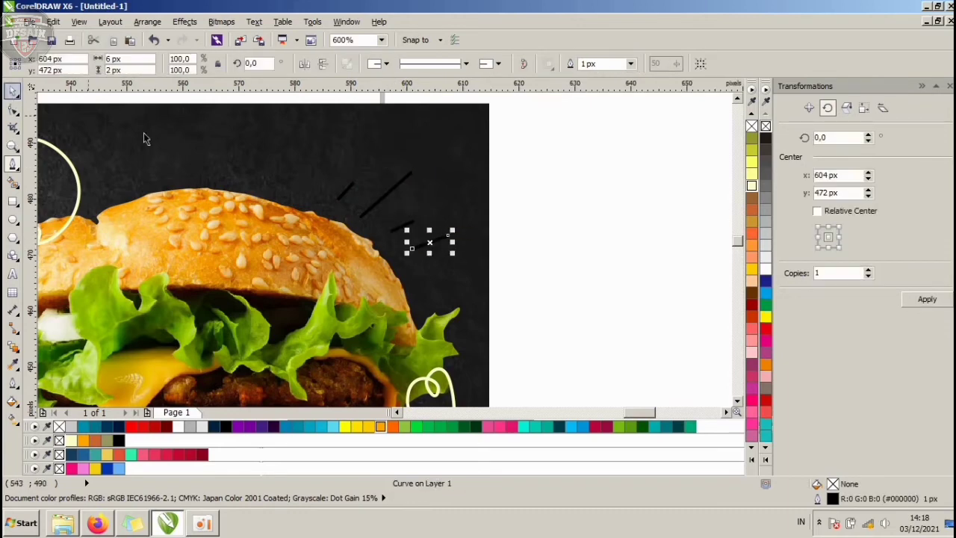
pyautogui.moveTo(568, 259)
pyautogui.mouseDown()
pyautogui.moveTo(519, 256)
pyautogui.moveTo(333, 128)
pyautogui.mouseUp()
pyautogui.rightClick(751, 186)
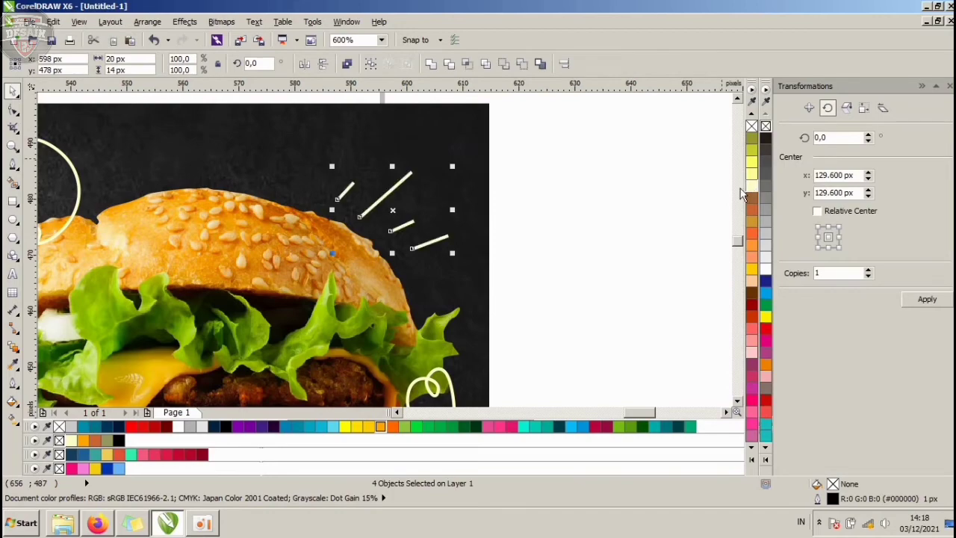
pyautogui.click(568, 207)
pyautogui.scroll(-5, 571, 187)
# - Draw three short diagonal strokes, spanning about 13 x 16 px, at the wooden board's left end with the Pen tool
pyautogui.scroll(3, 445, 286)
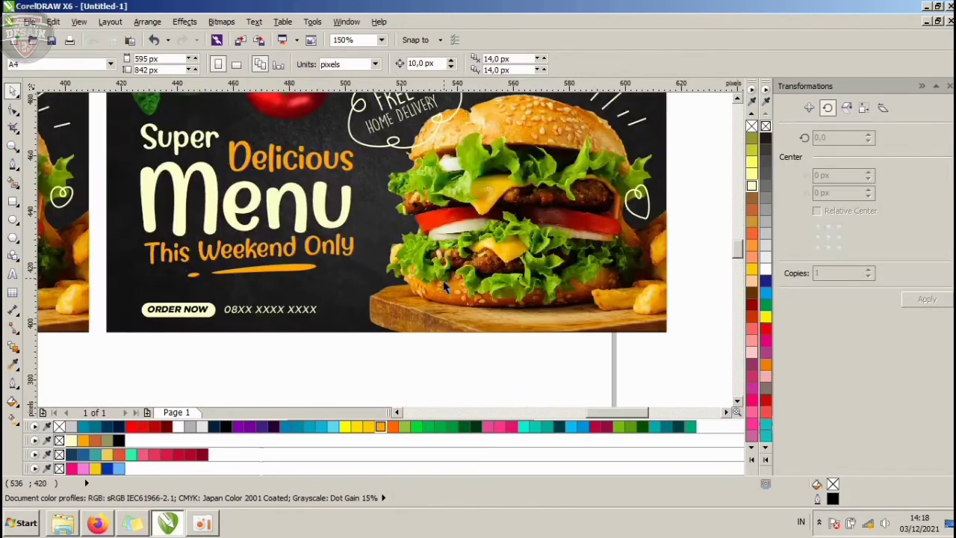
pyautogui.scroll(1, 40, 204)
pyautogui.click(9, 169)
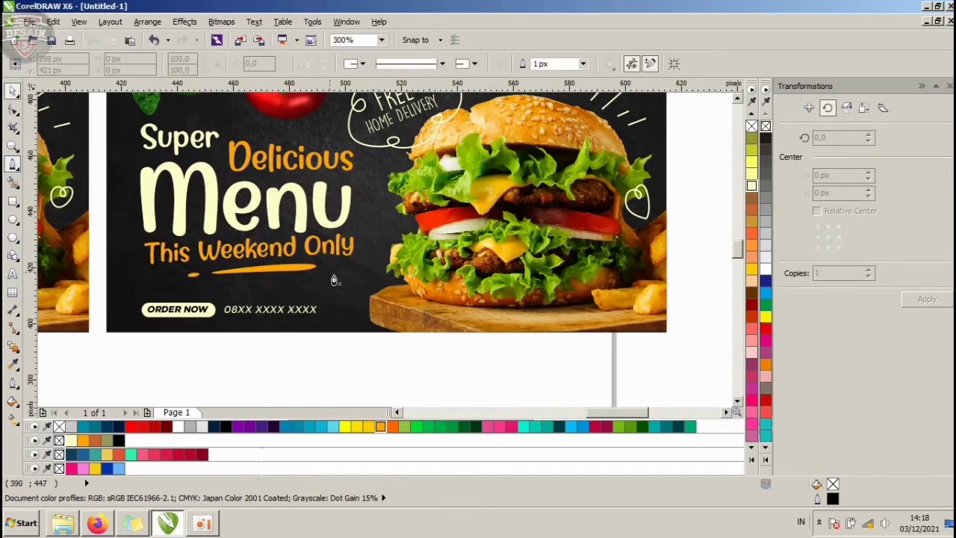
pyautogui.click(368, 248)
pyautogui.doubleClick(332, 261)
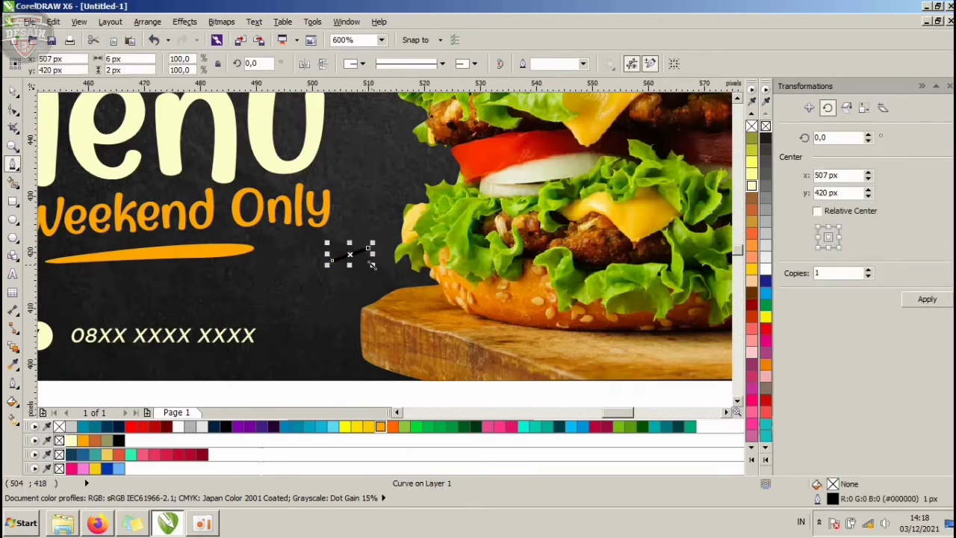
pyautogui.press('Delete')
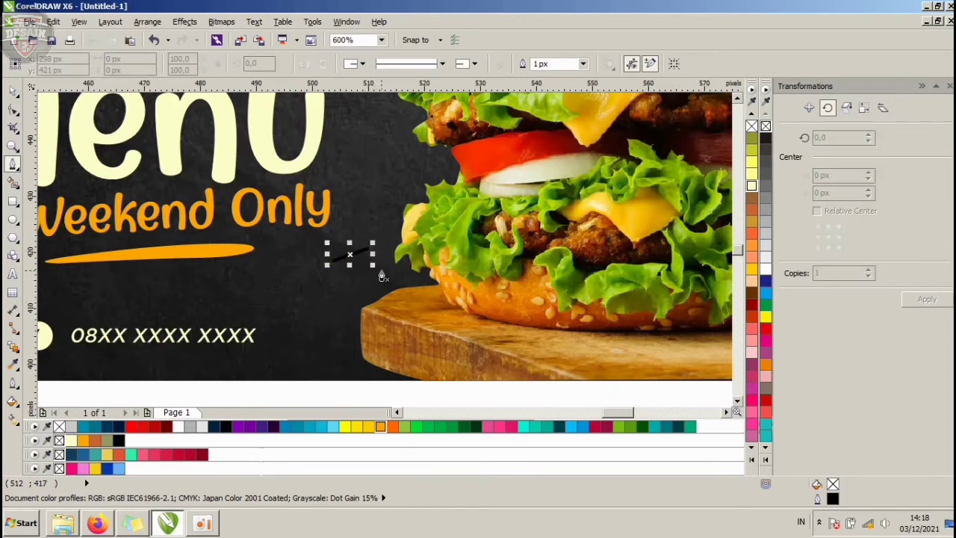
pyautogui.doubleClick(322, 296)
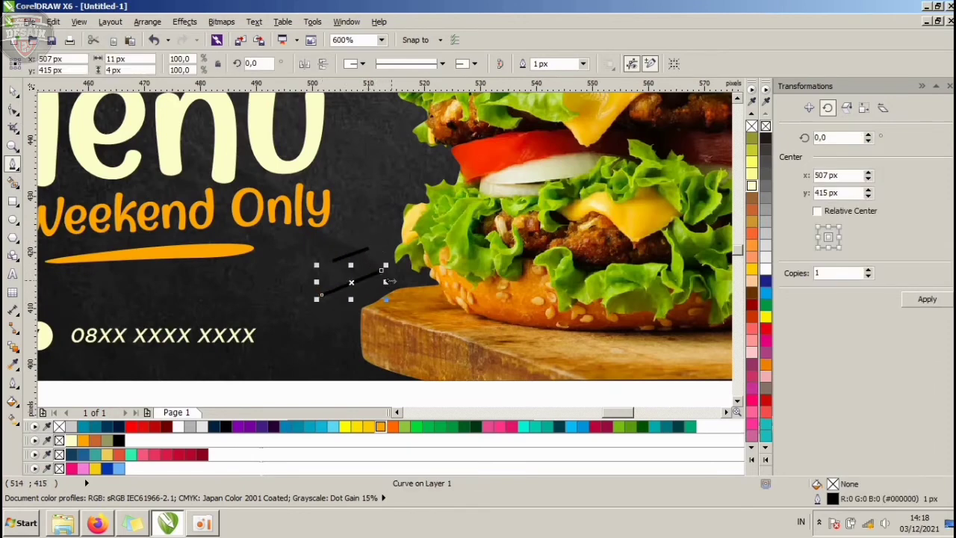
pyautogui.press('Escape')
pyautogui.click(394, 275)
pyautogui.doubleClick(350, 340)
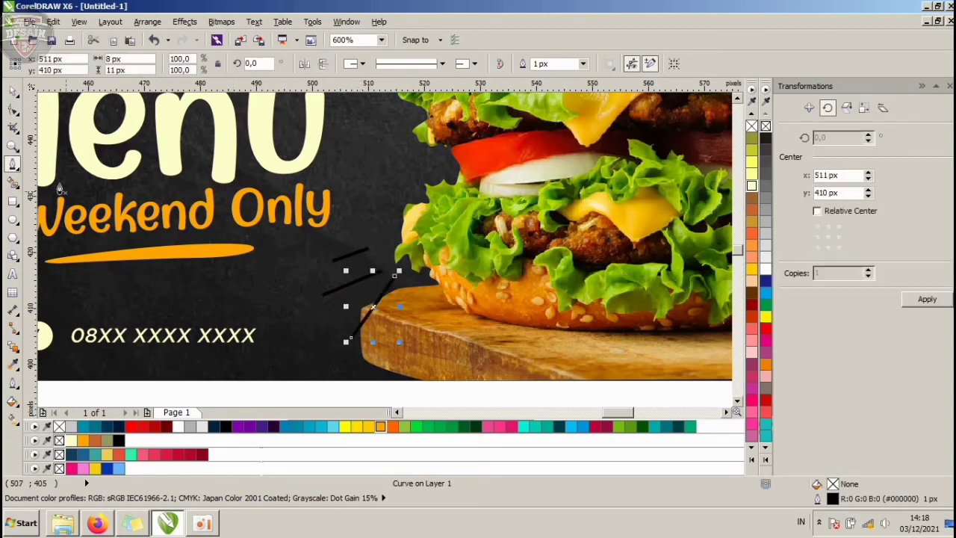
# - Select the three strokes near the wooden board and colour their outlines pale yellow (#FFFFCC)
pyautogui.click(15, 94)
pyautogui.press('F3')
pyautogui.moveTo(422, 345); pyautogui.dragTo(337, 224)
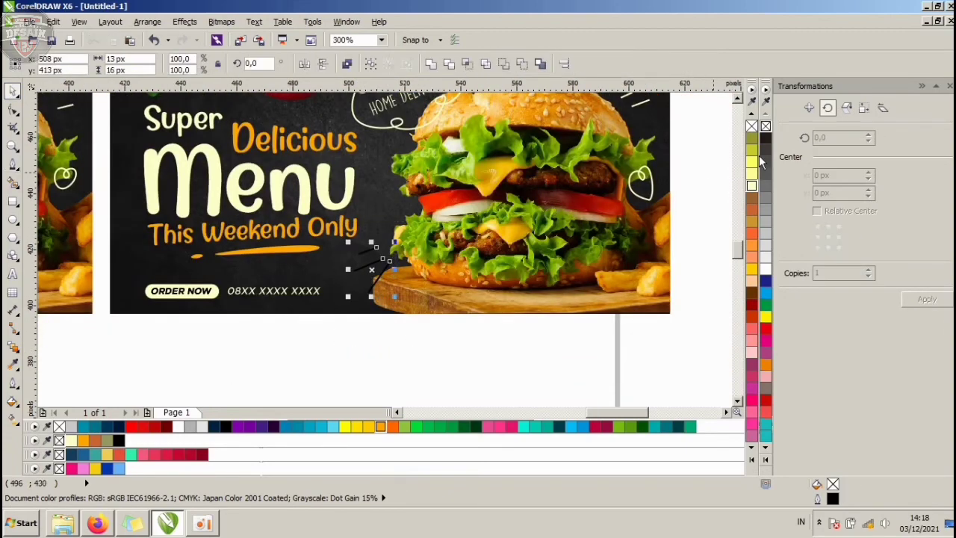
pyautogui.rightClick(752, 184)
pyautogui.click(477, 349)
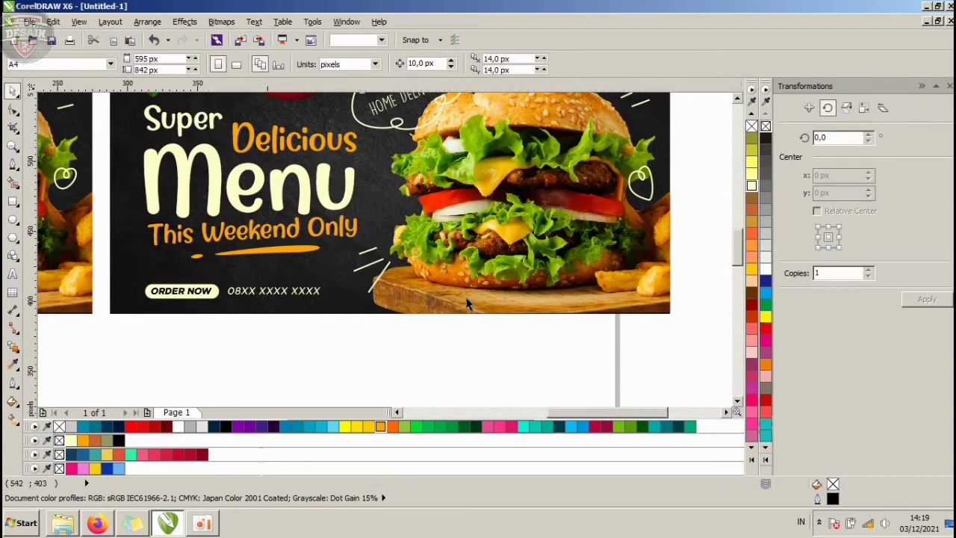
# - Delete the steep lowest stroke that overlaps the wooden board's left end
pyautogui.scroll(-2, 466, 302)
pyautogui.scroll(1, 420, 300)
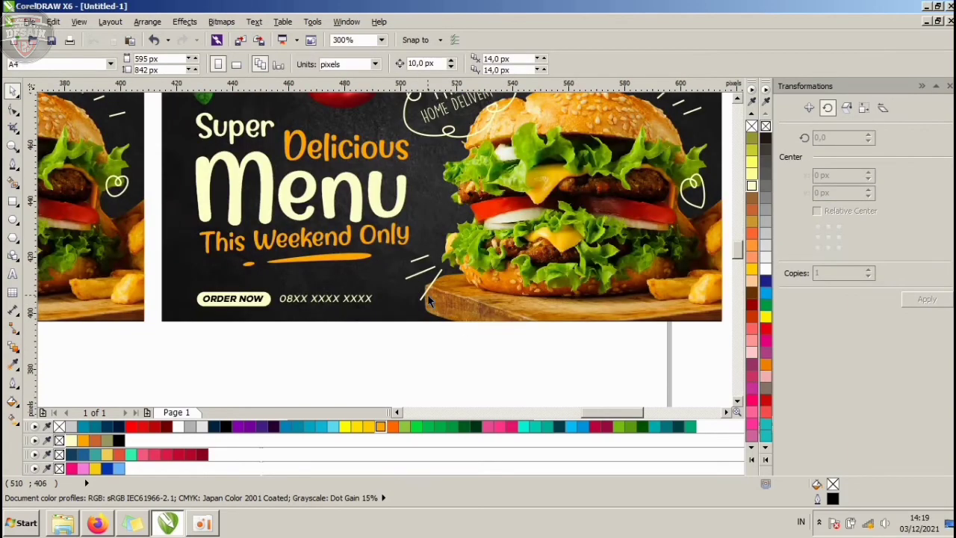
pyautogui.click(427, 294)
pyautogui.press('Delete')
pyautogui.hotkey('ctrl', 'z')
pyautogui.click(449, 344)
pyautogui.scroll(-1, 470, 314)
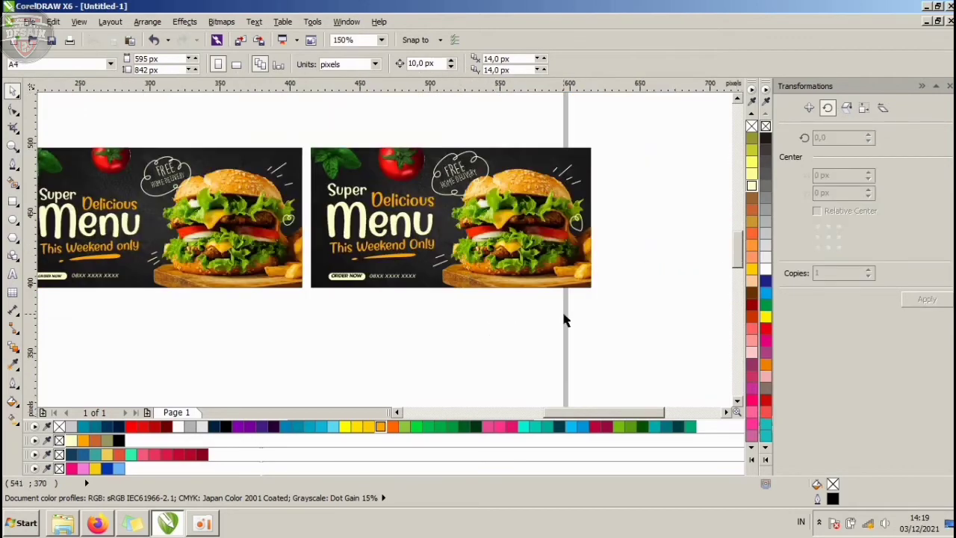
# - Compare the finished banner with the reference banner side by side in a full-screen preview
pyautogui.moveTo(511, 234); pyautogui.dragTo(315, 109)
pyautogui.click(315, 109)
pyautogui.scroll(-1, 474, 158)
pyautogui.scroll(1, 390, 123)
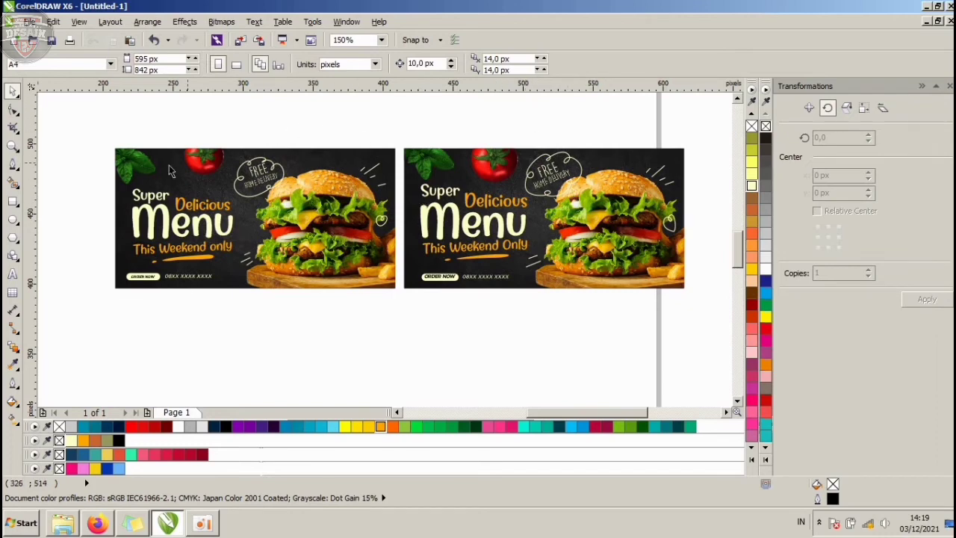
pyautogui.click(13, 145)
pyautogui.moveTo(185, 165); pyautogui.dragTo(690, 291)
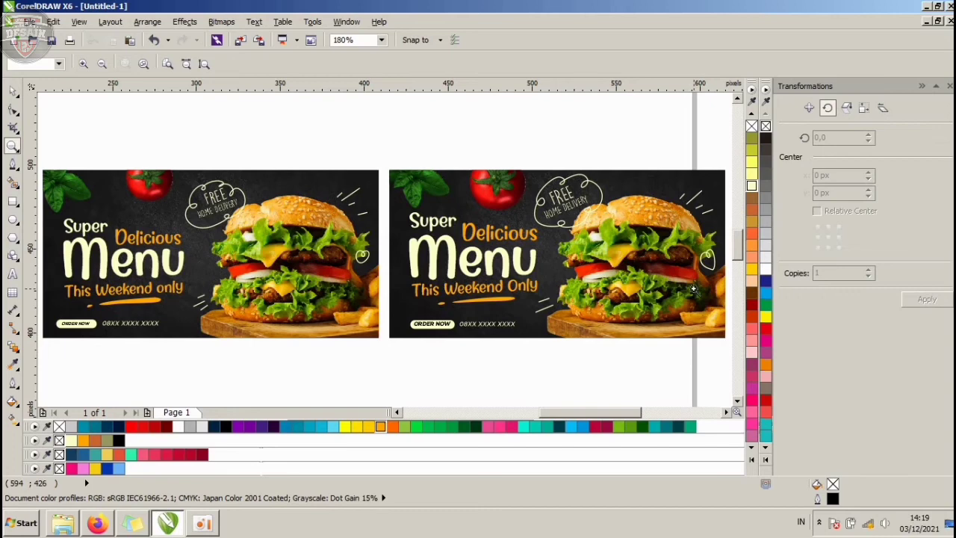
pyautogui.press('F9')
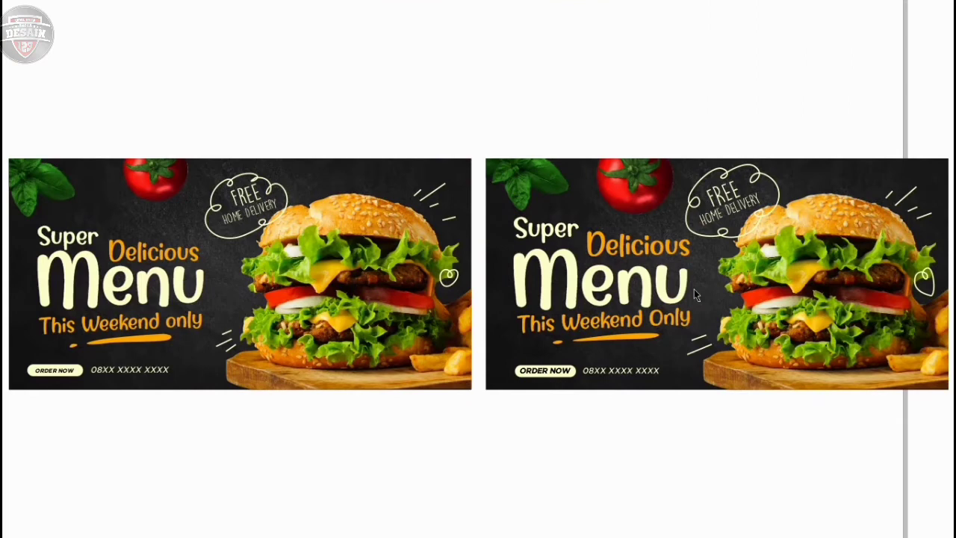